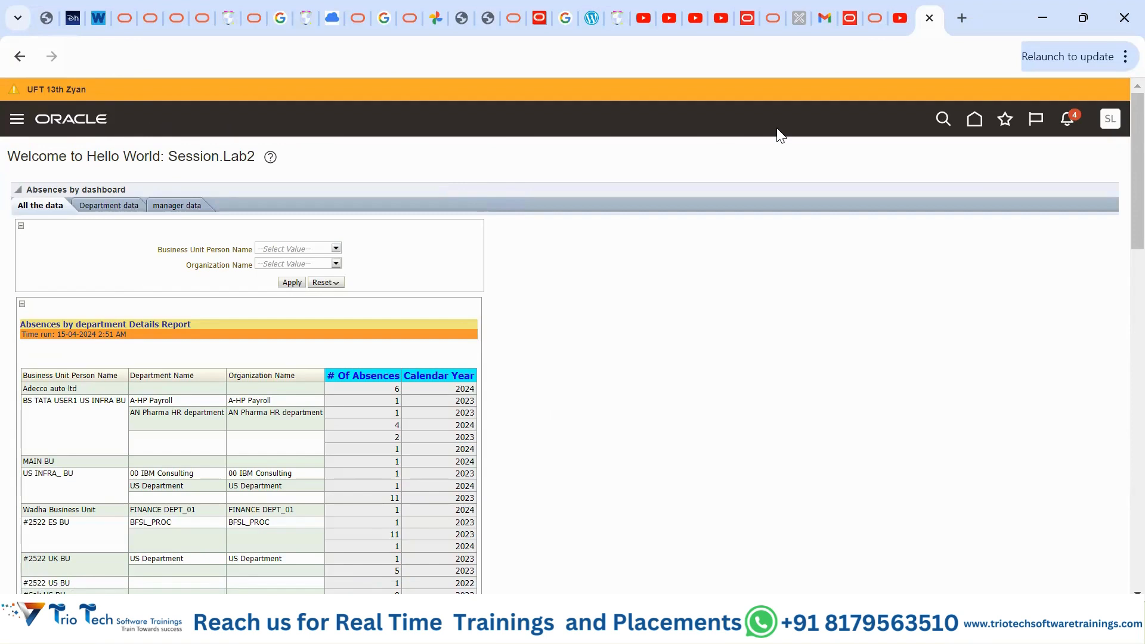
- Search globally for the employee's person number, then clear the search field
left_click(941, 119)
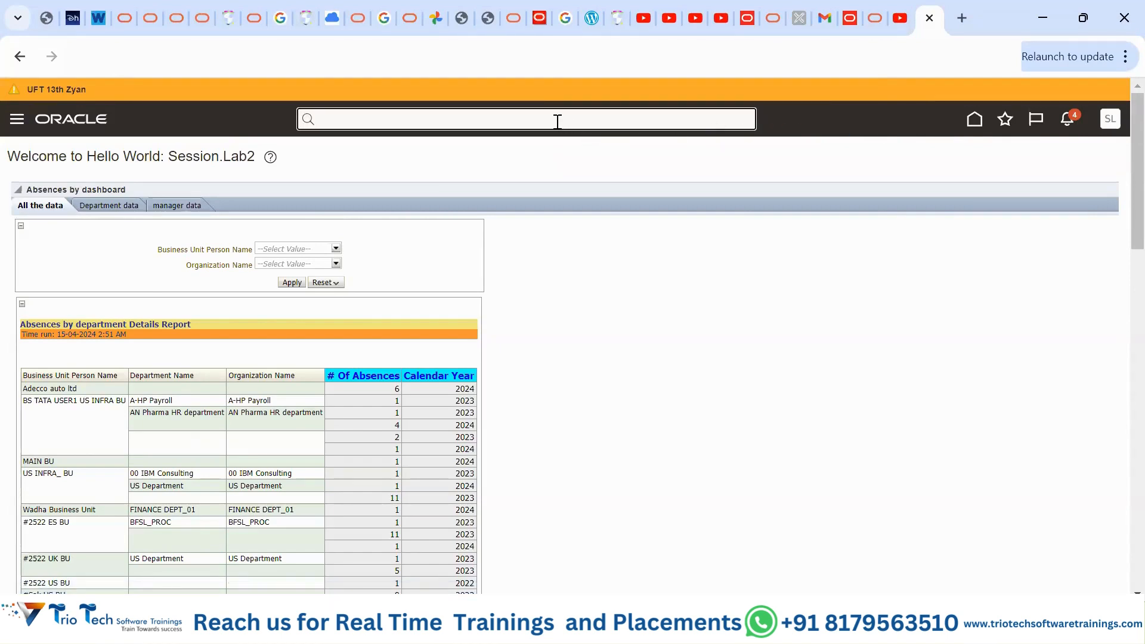
type("1986")
left_click(748, 118)
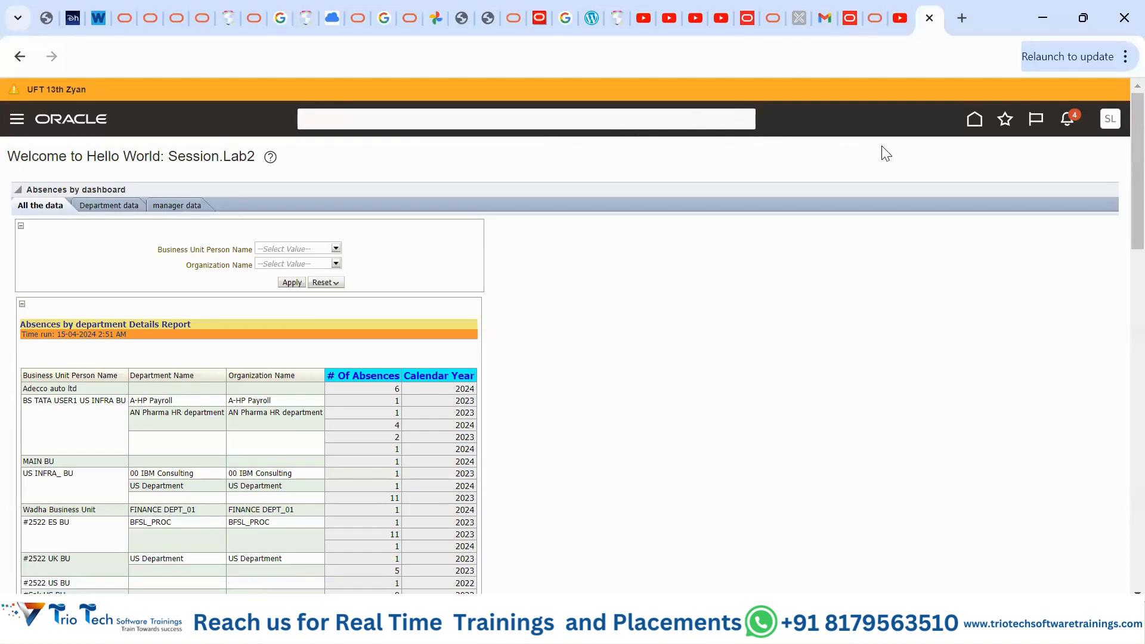
- Return home and browse the My Team, Benefits Administration and Payroll tabs, ending on MY Client Group
left_click(972, 123)
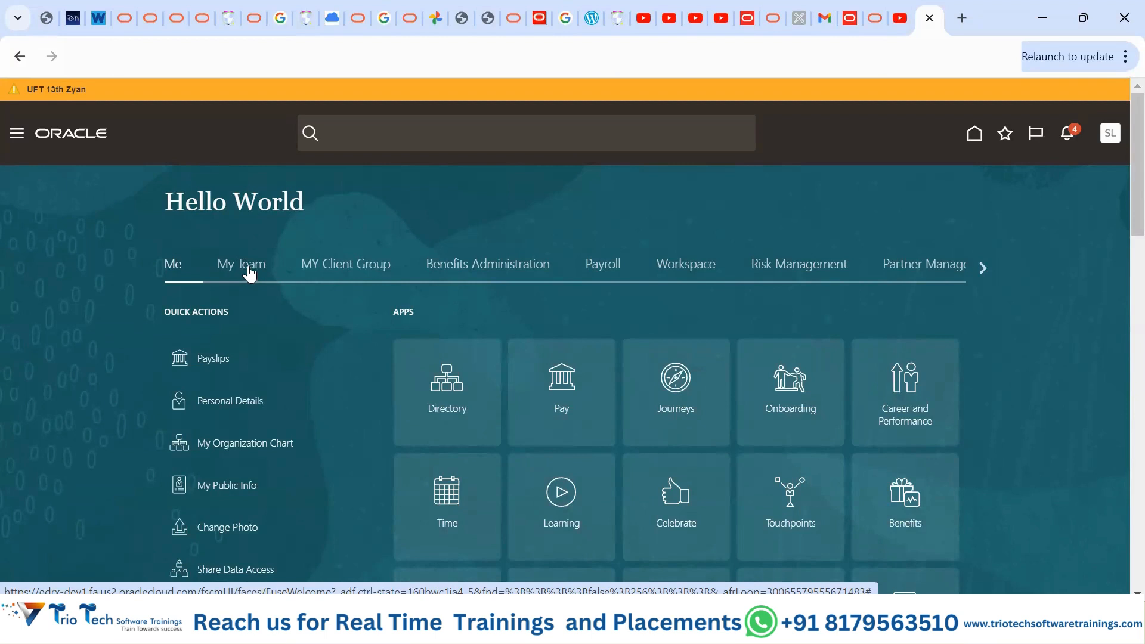
left_click(250, 272)
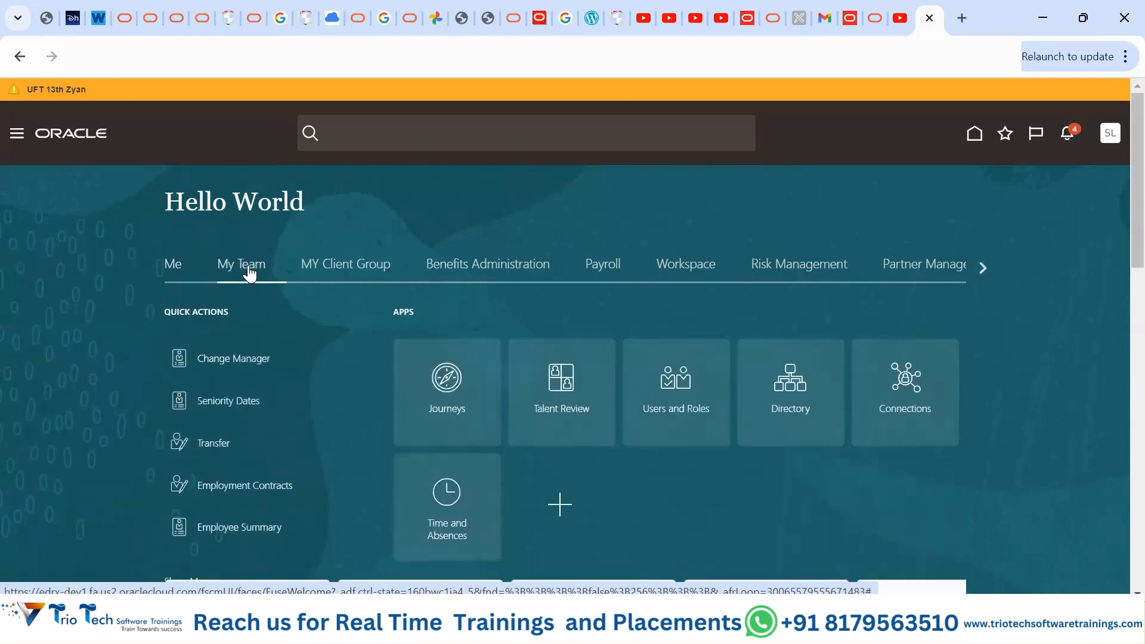
left_click(337, 269)
left_click(466, 273)
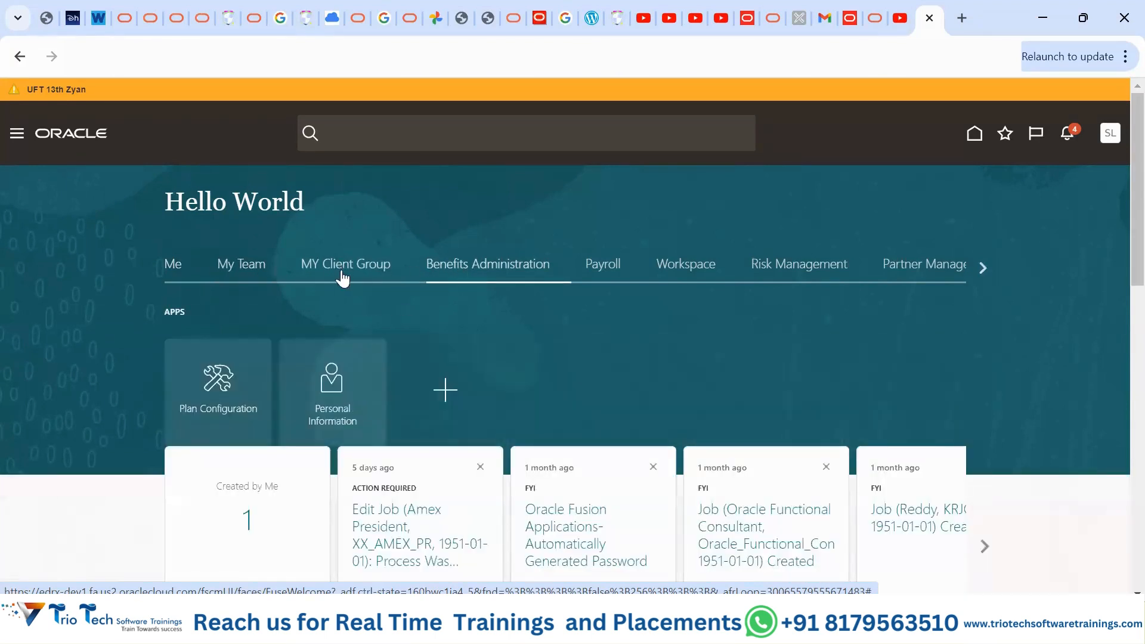
left_click(606, 273)
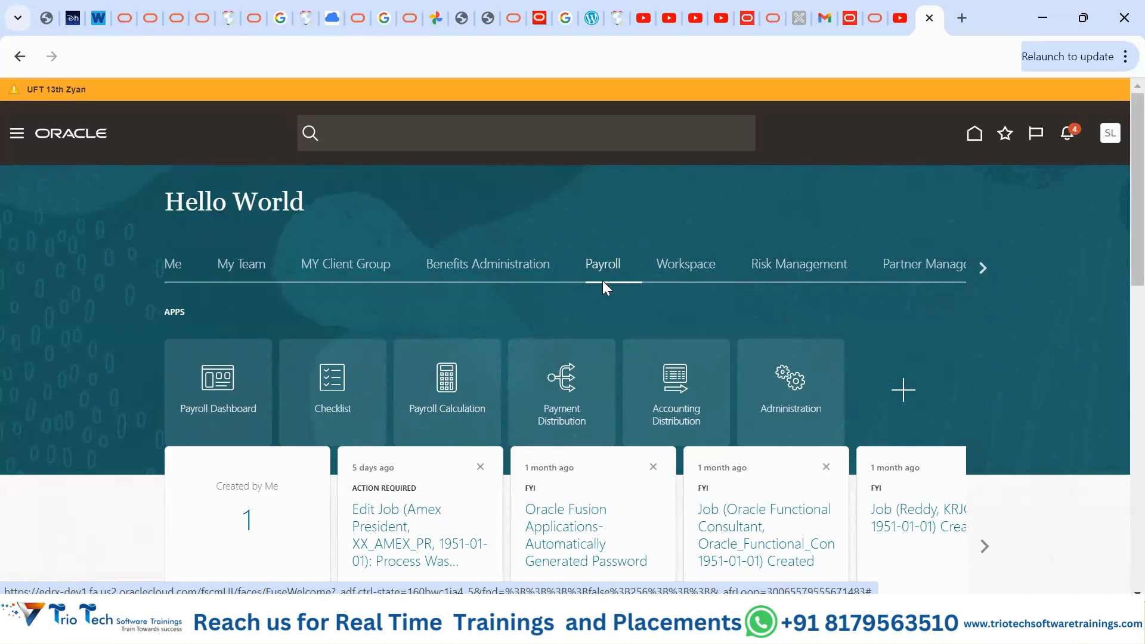
left_click(346, 269)
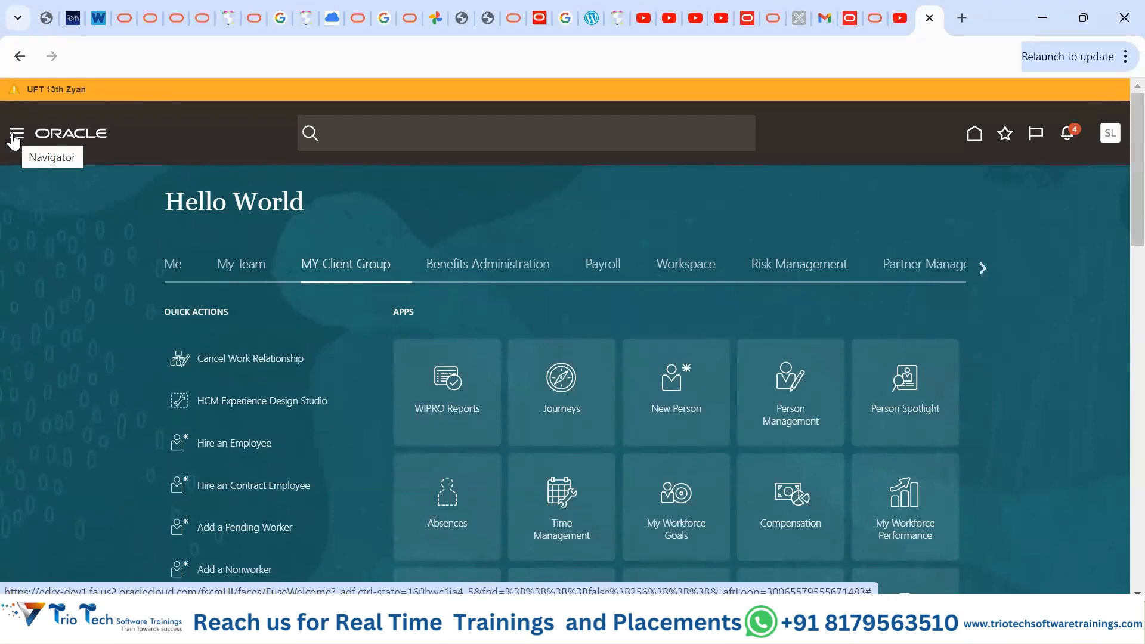
- Open Person Management from the Navigator's MY Client Group section
left_click(14, 141)
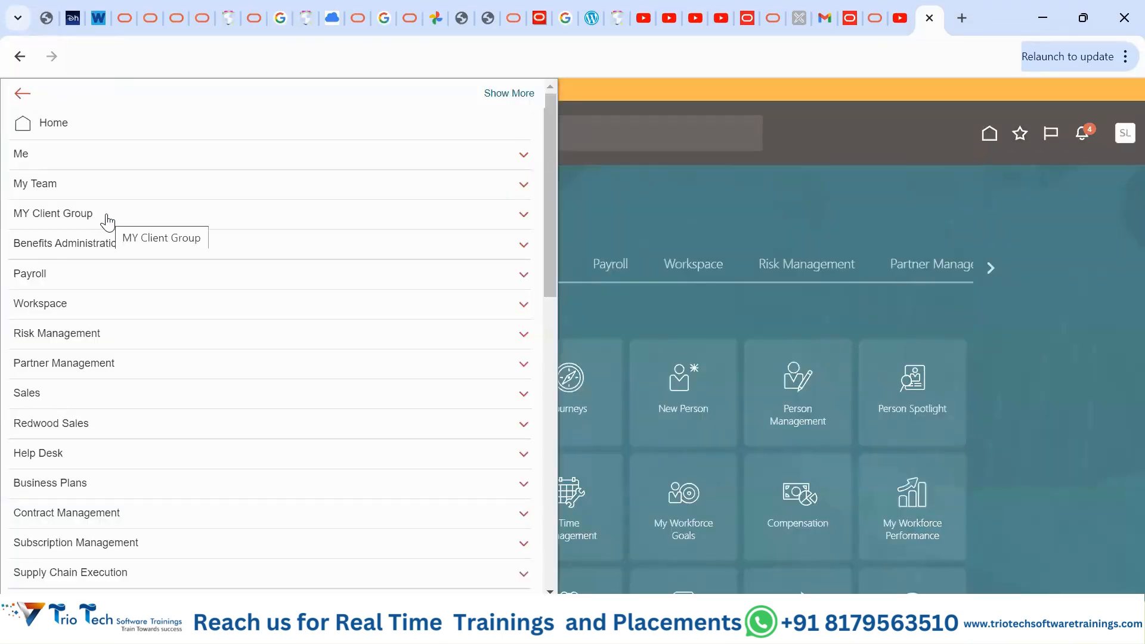
left_click(107, 221)
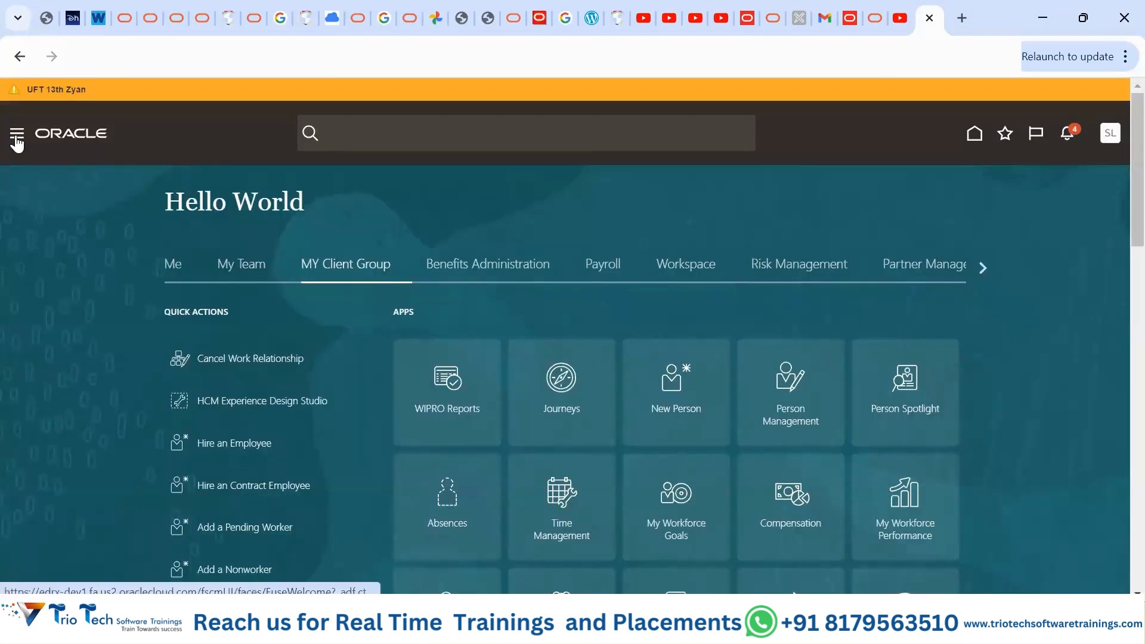
left_click(15, 138)
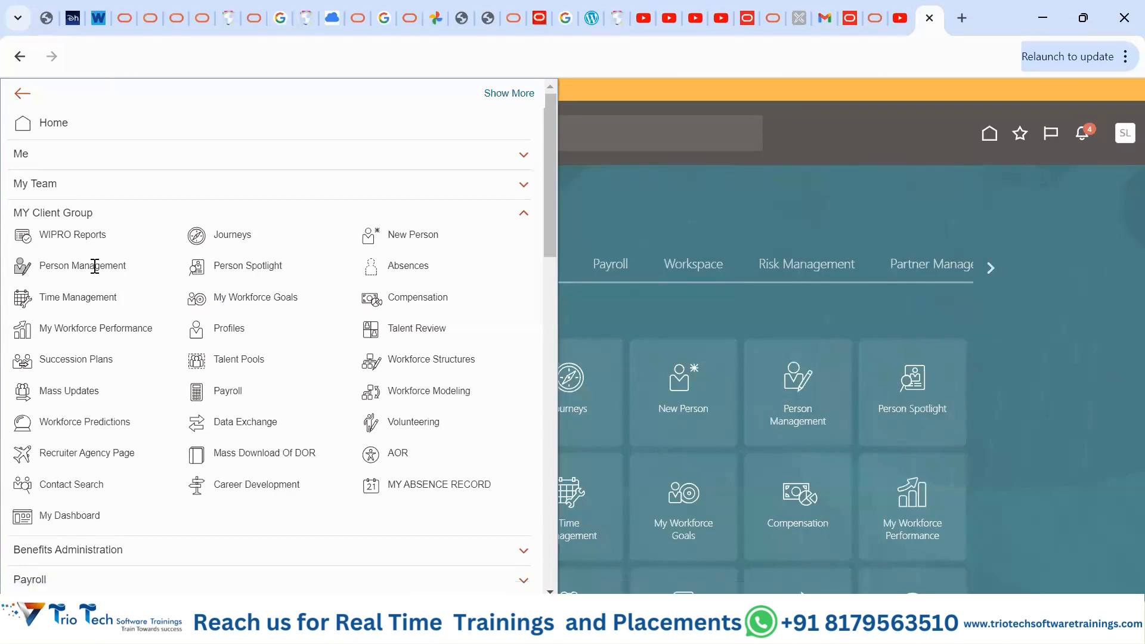
left_click(95, 266)
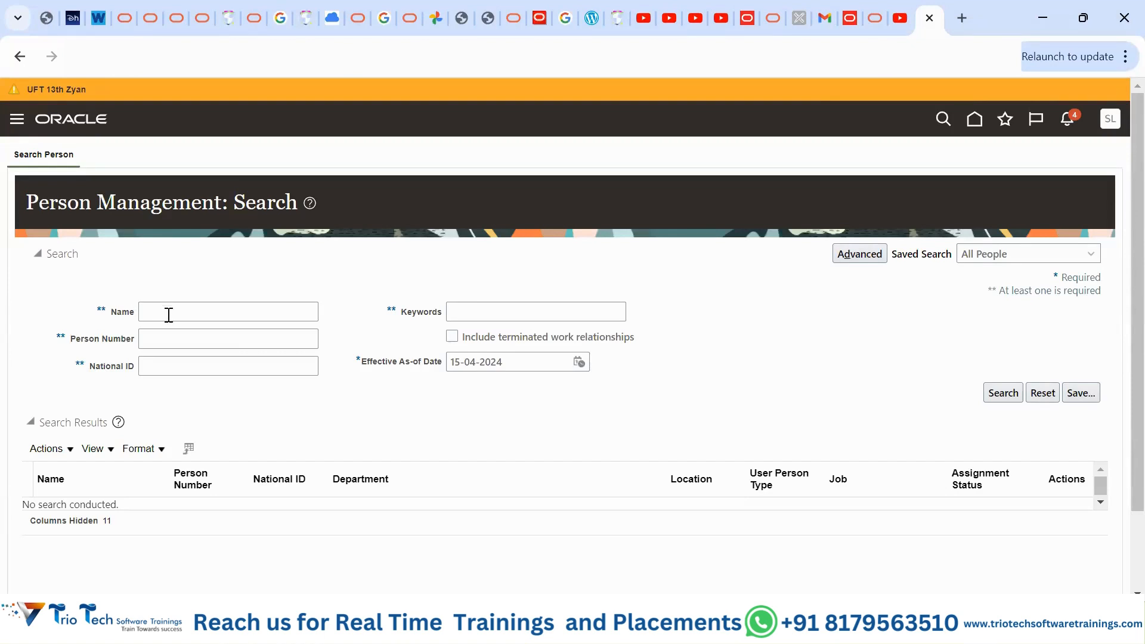
- Search Person Management by the employee's person number
left_click(177, 337)
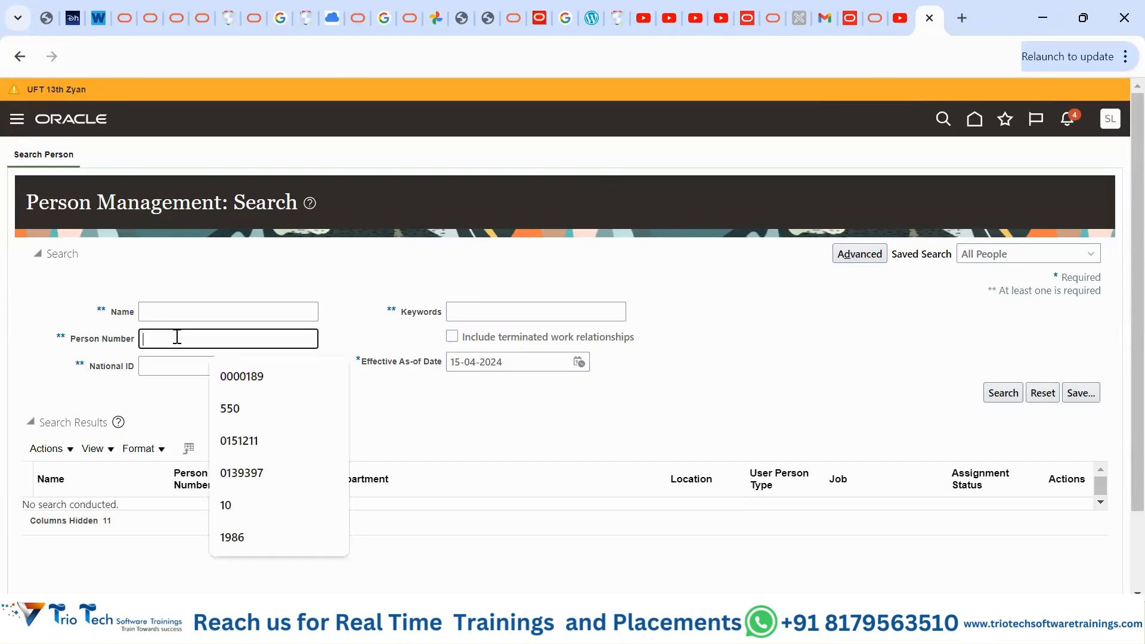
type("1986")
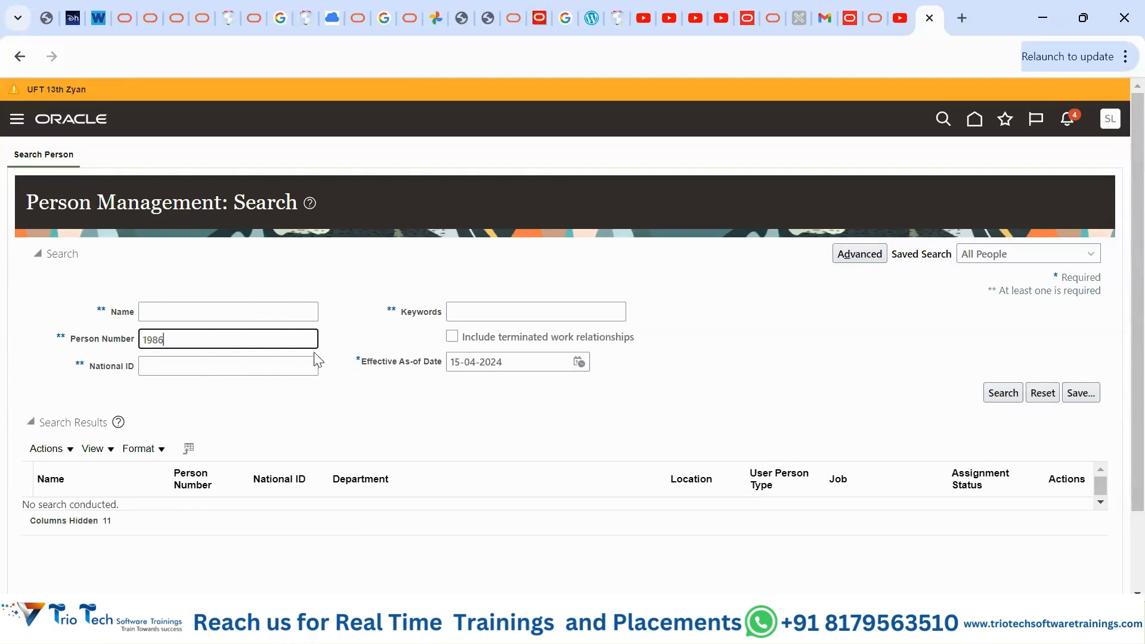
left_click(1003, 395)
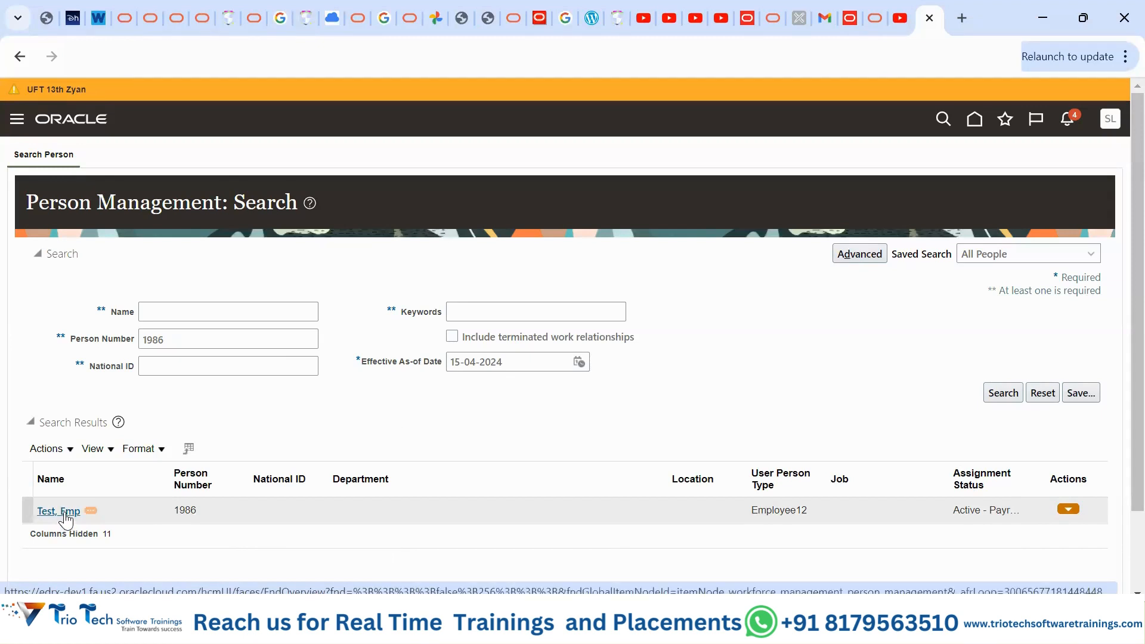
left_click(265, 515)
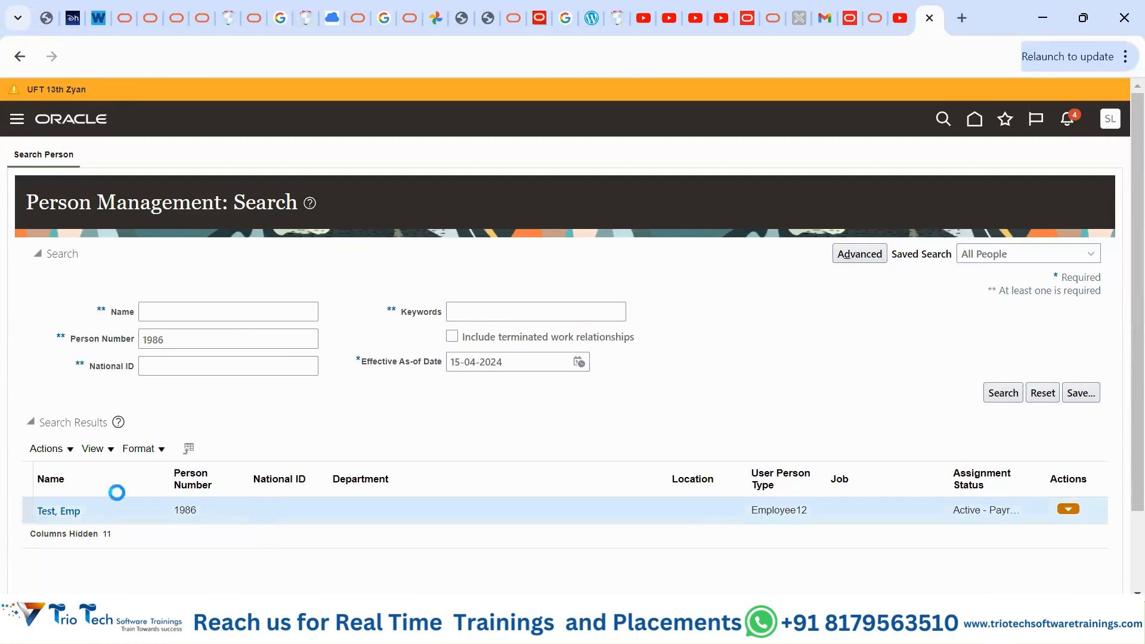
left_click(75, 452)
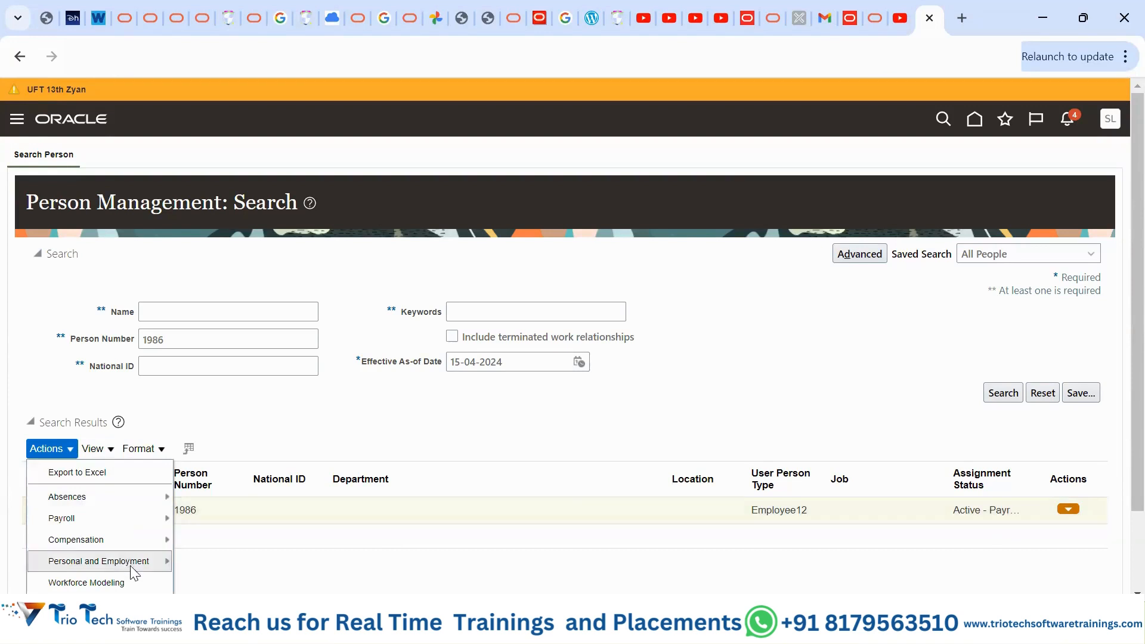
mouse_move(134, 574)
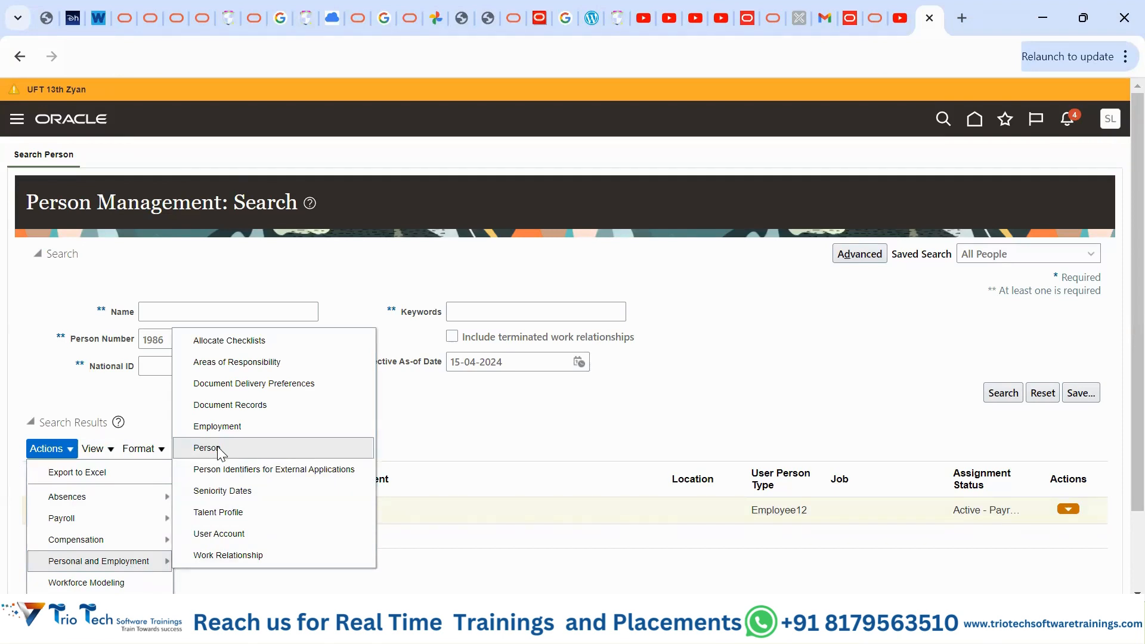
left_click(486, 442)
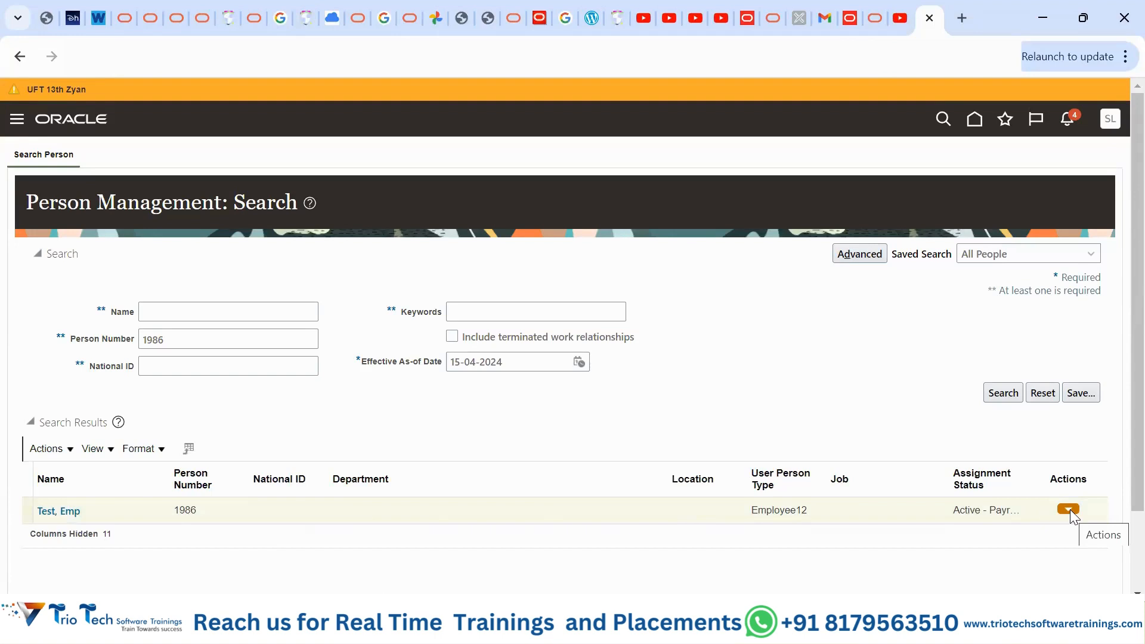
left_click(235, 339)
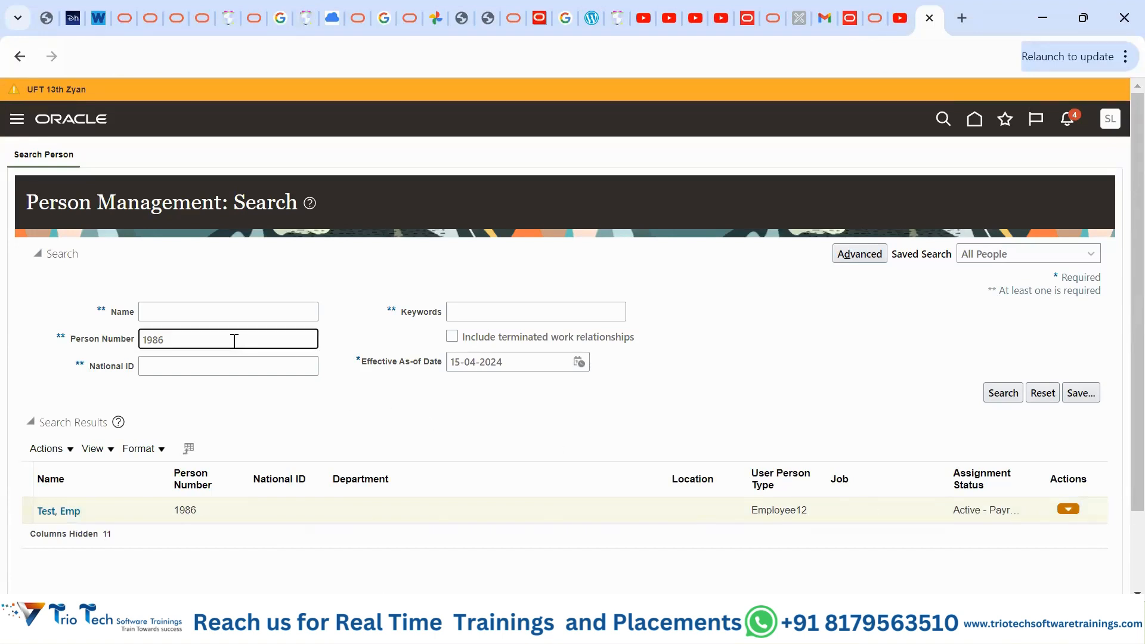
- Search with the wildcard person number 198% and scroll through the many matches
key("BackSpace")
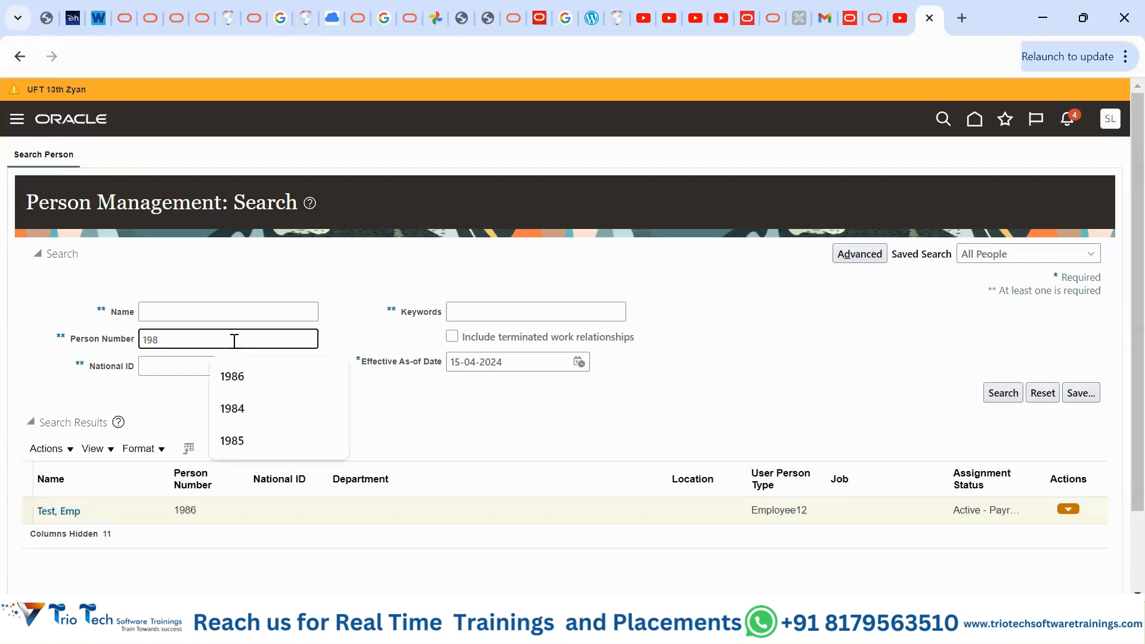
type("%")
left_click(809, 370)
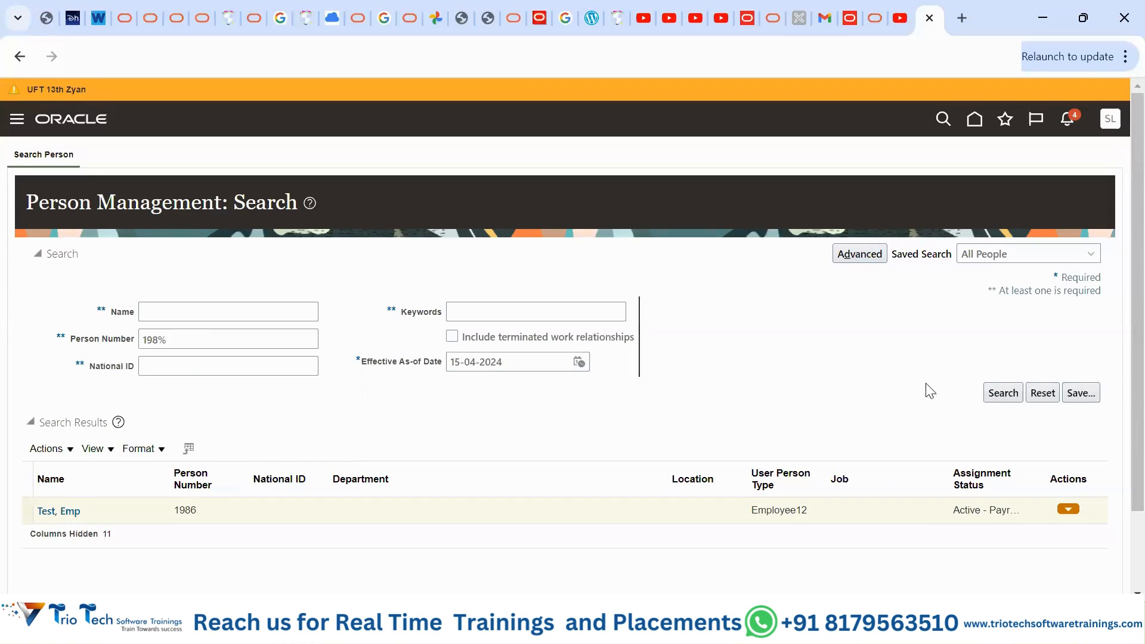
left_click(1002, 392)
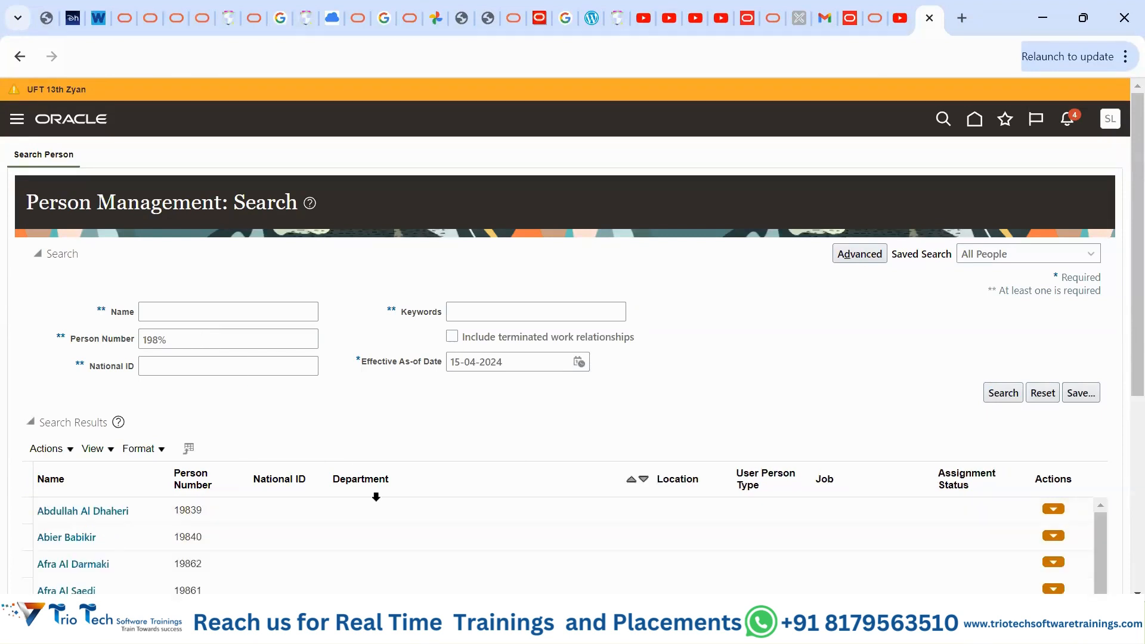
scroll(376, 495, "down", 3)
scroll(376, 496, "down", 3)
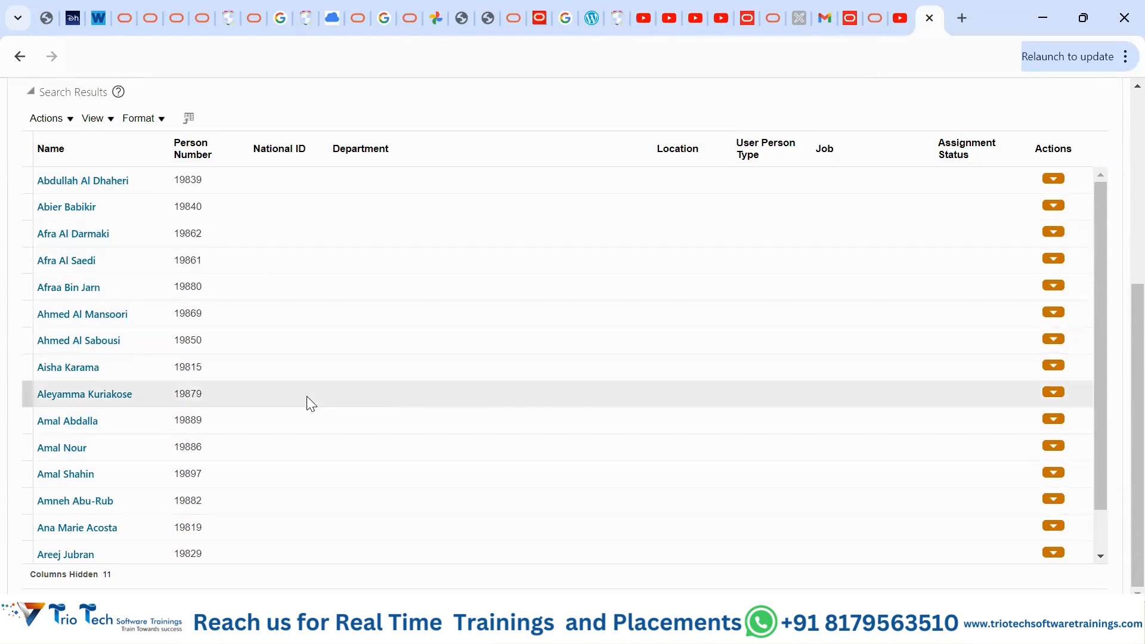
scroll(1119, 376, "up", 2)
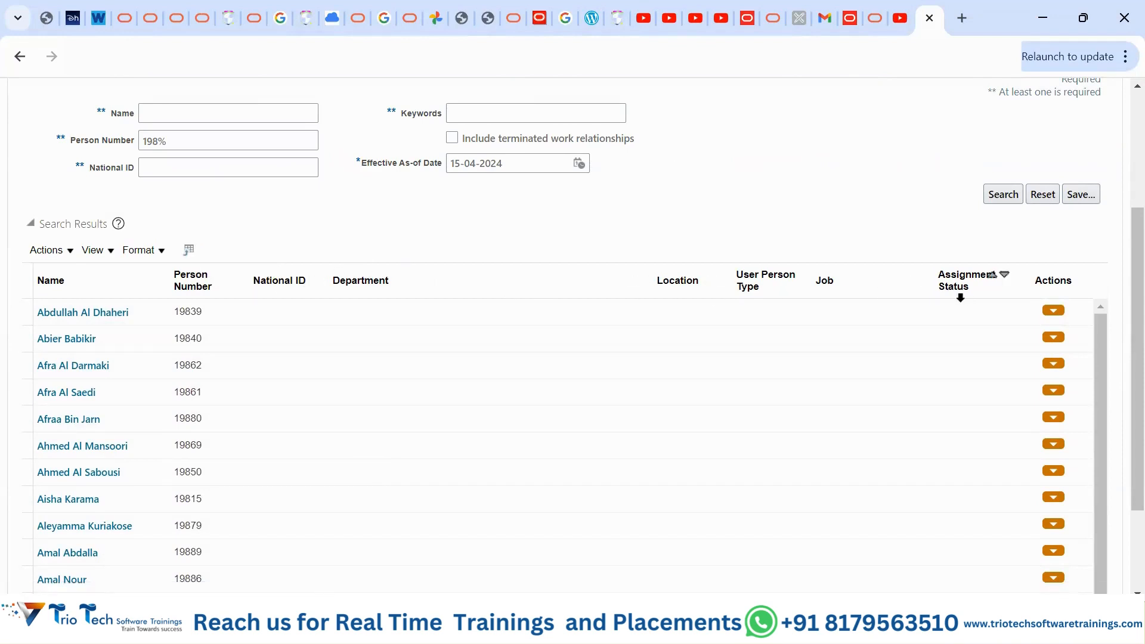
- Add the Town or City column to the search results table
left_click(108, 252)
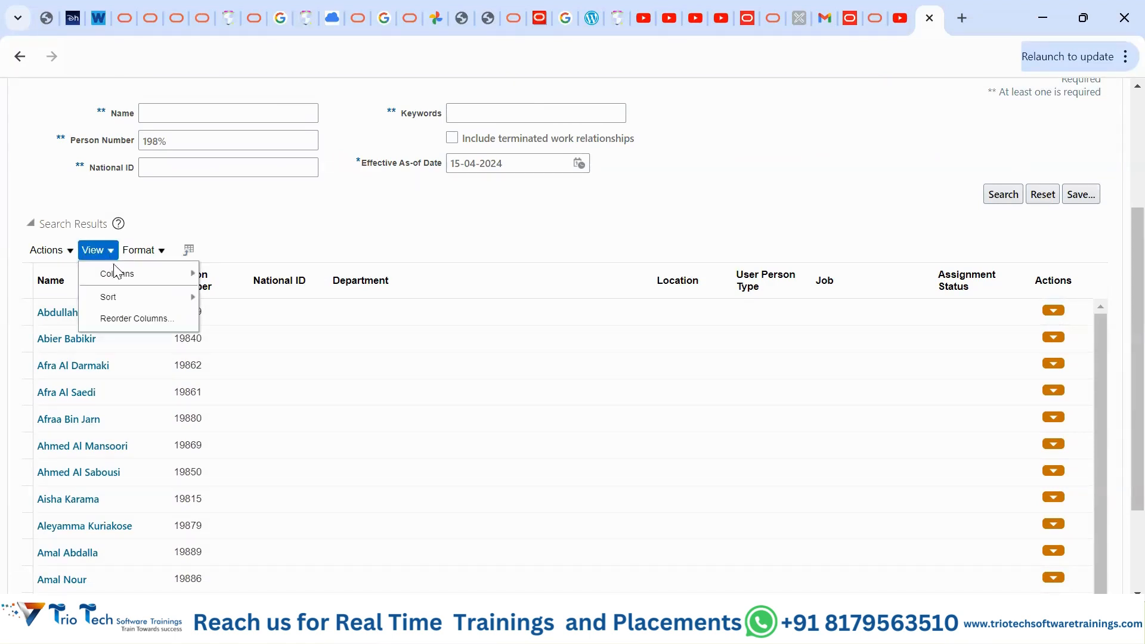
mouse_move(125, 281)
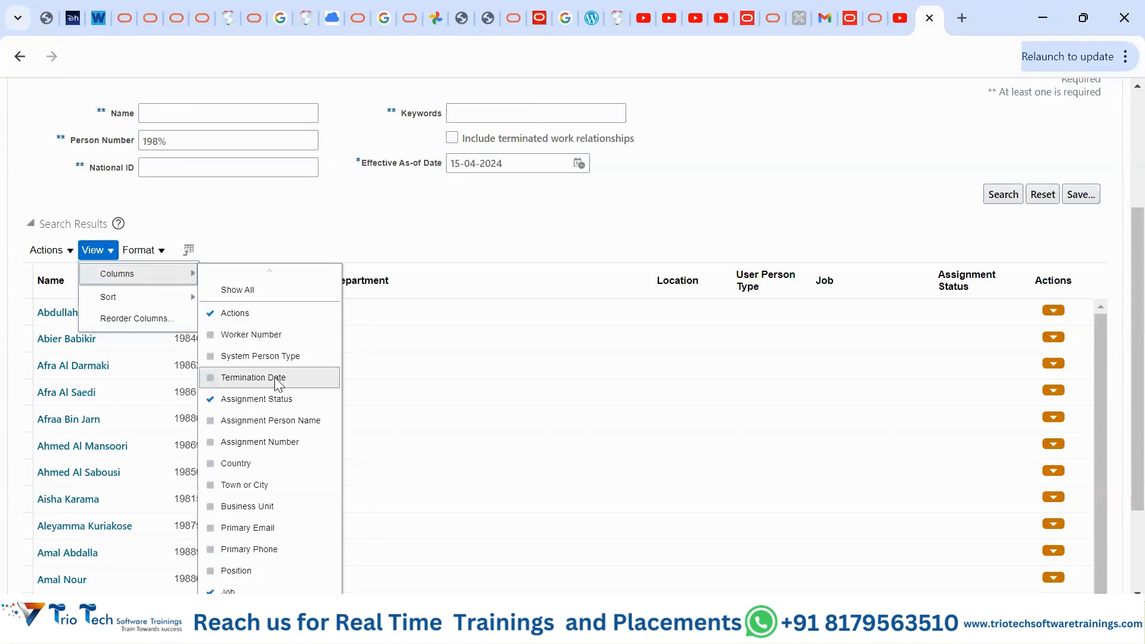
left_click(244, 486)
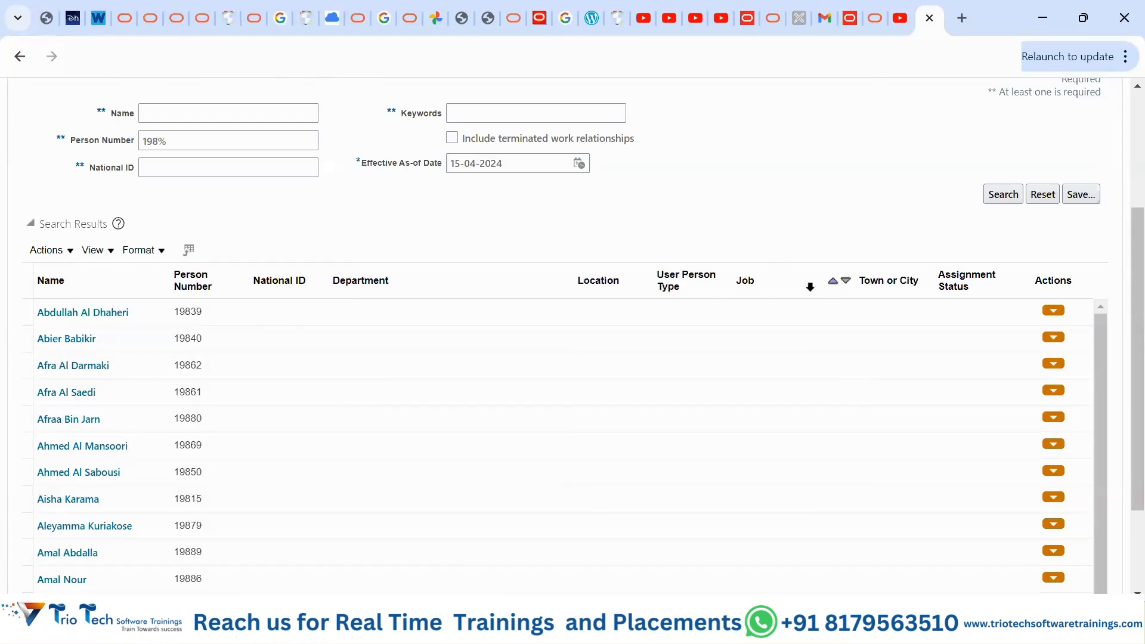
- Hide the User Person Type column from the results table
left_click(113, 256)
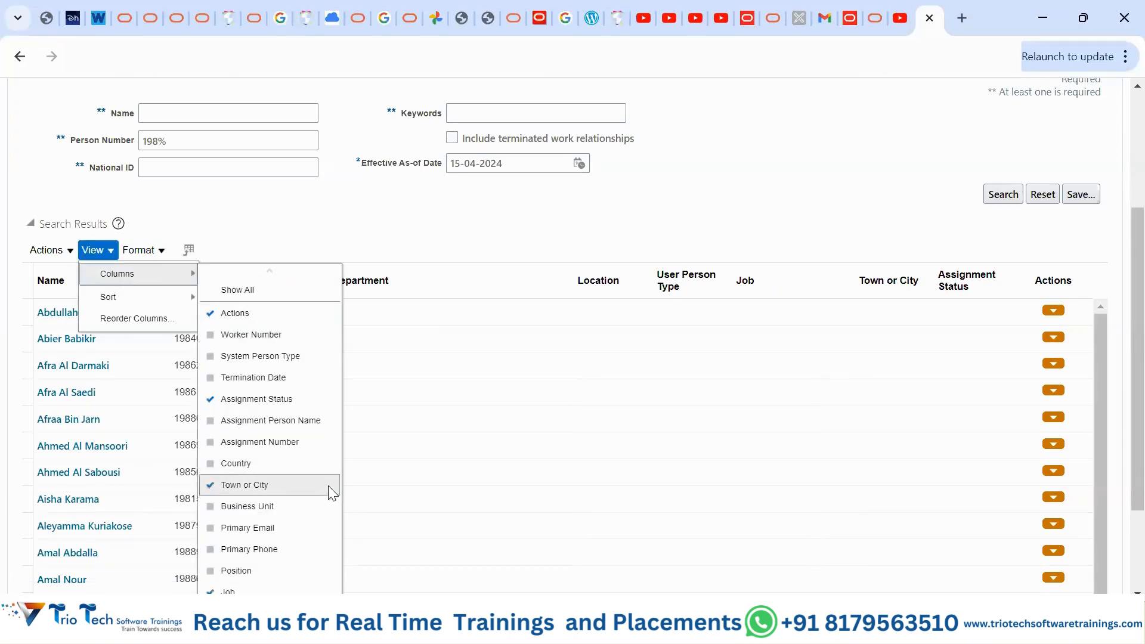
scroll(328, 485, "down", 1)
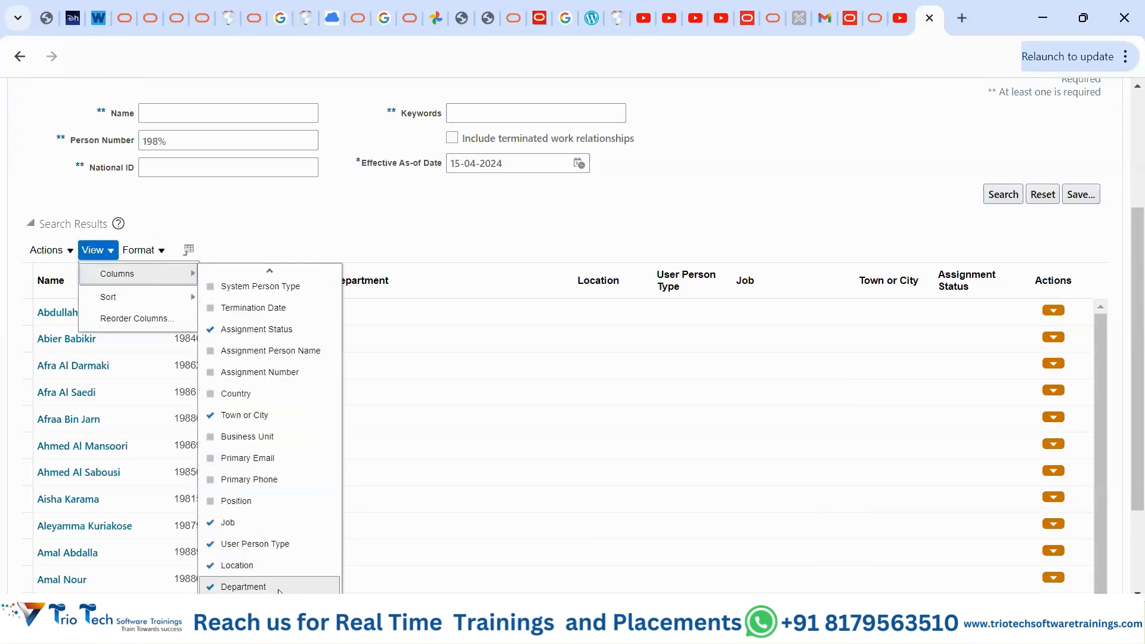
scroll(279, 523, "up", 1)
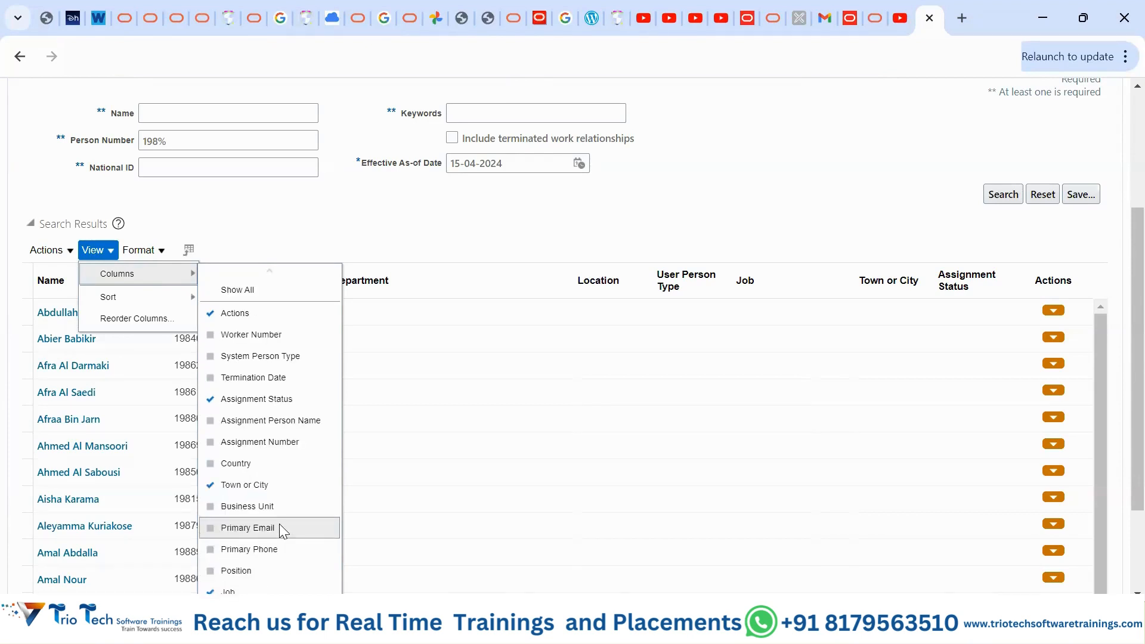
scroll(272, 511, "down", 1)
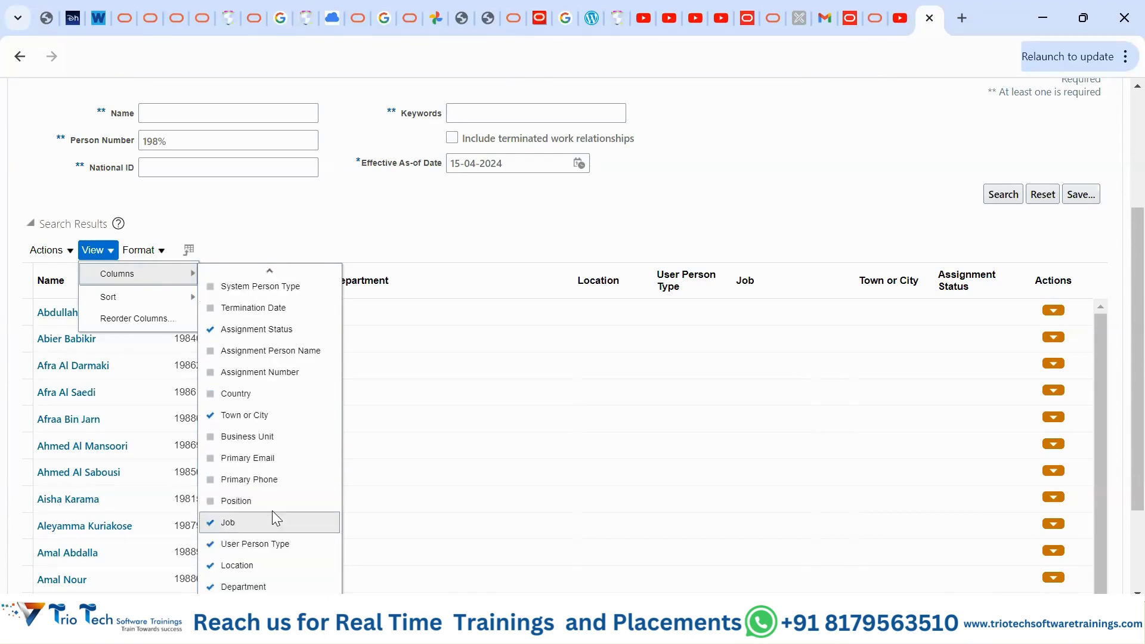
left_click(266, 544)
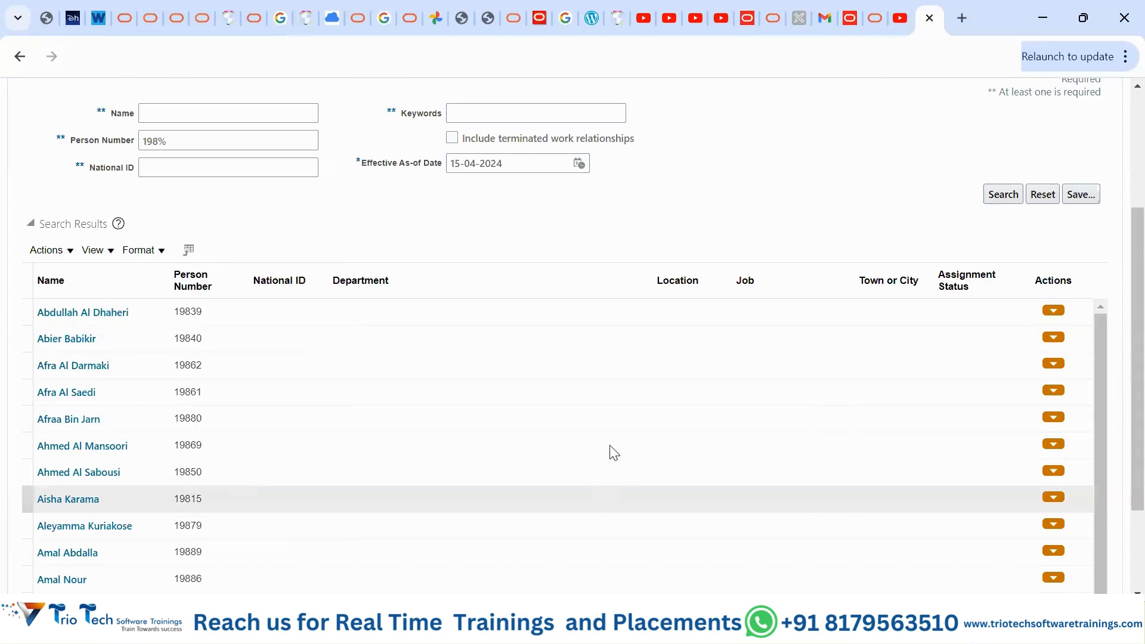
- Replace the wildcard so the search returns only the test employee
left_click(195, 139)
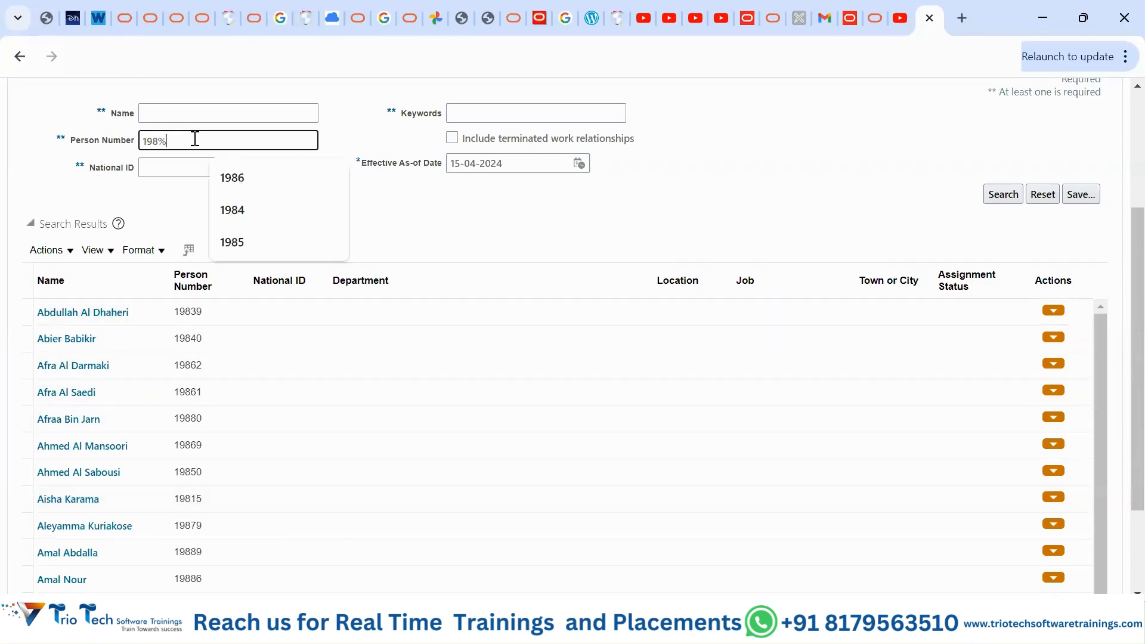
key("BackSpace")
type("6")
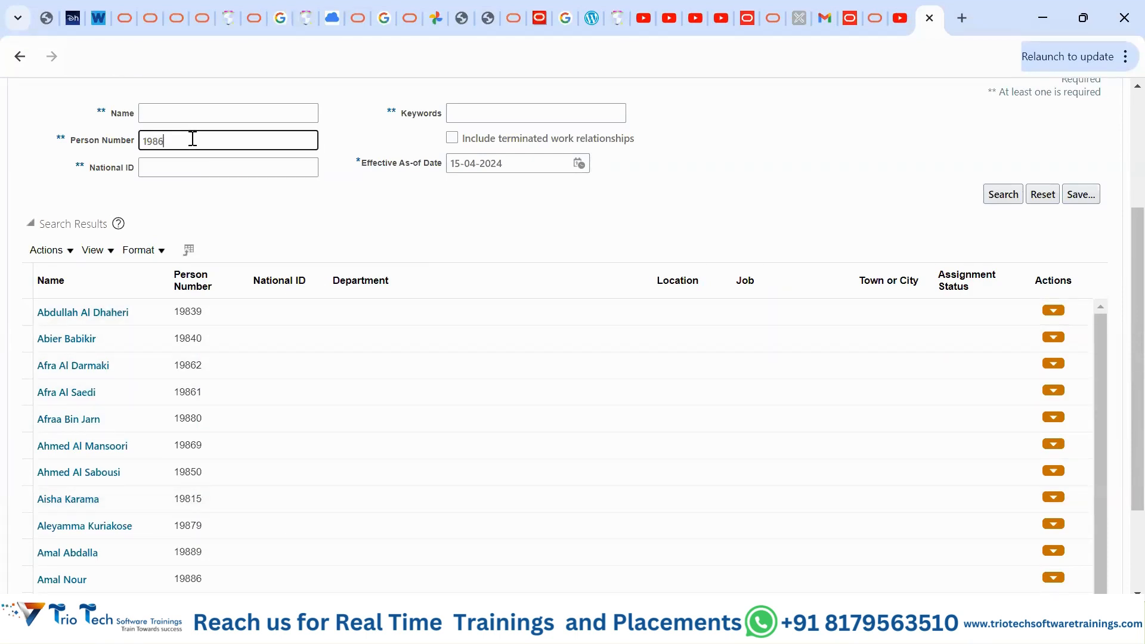
left_click(1003, 194)
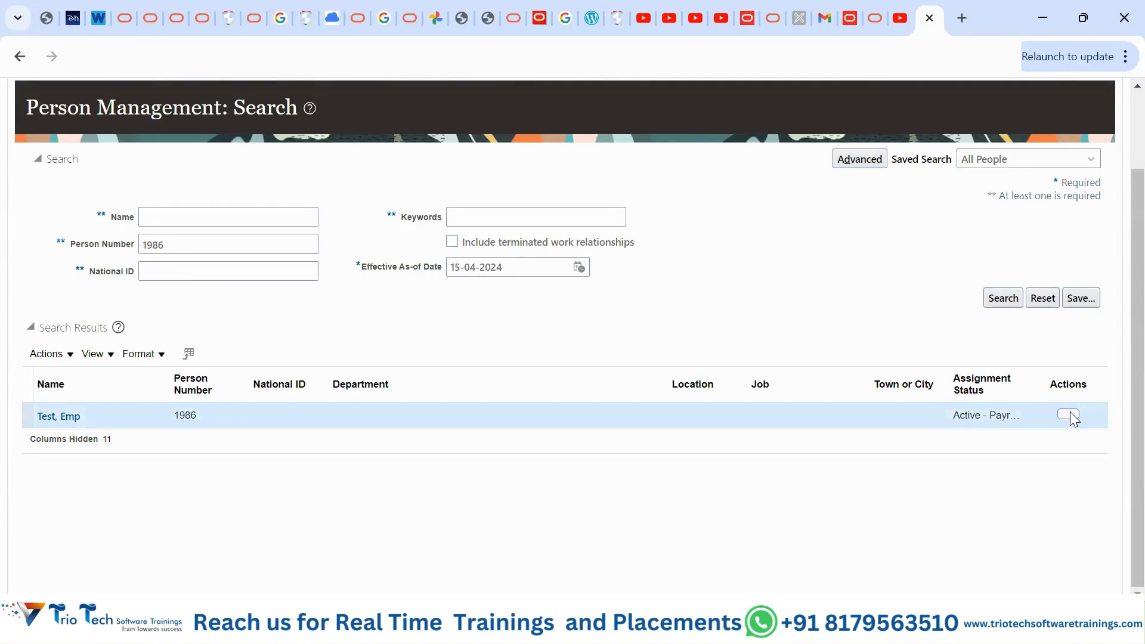
- Open the employee's Person page via Actions > Personal and Employment > Person
left_click(1070, 416)
mouse_move(1010, 507)
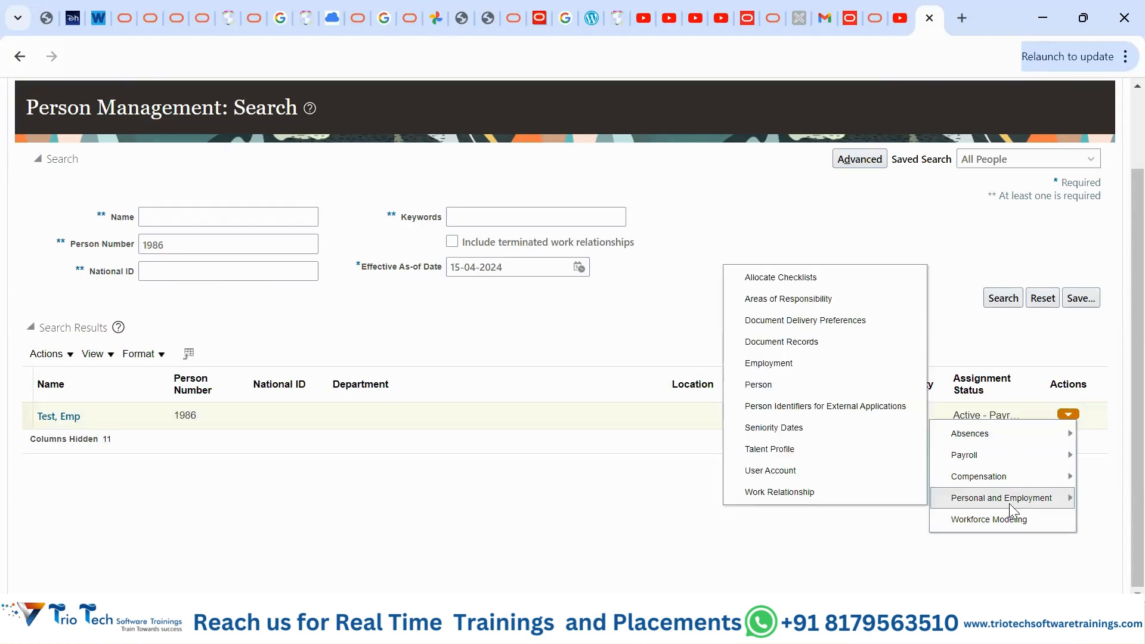
left_click(759, 385)
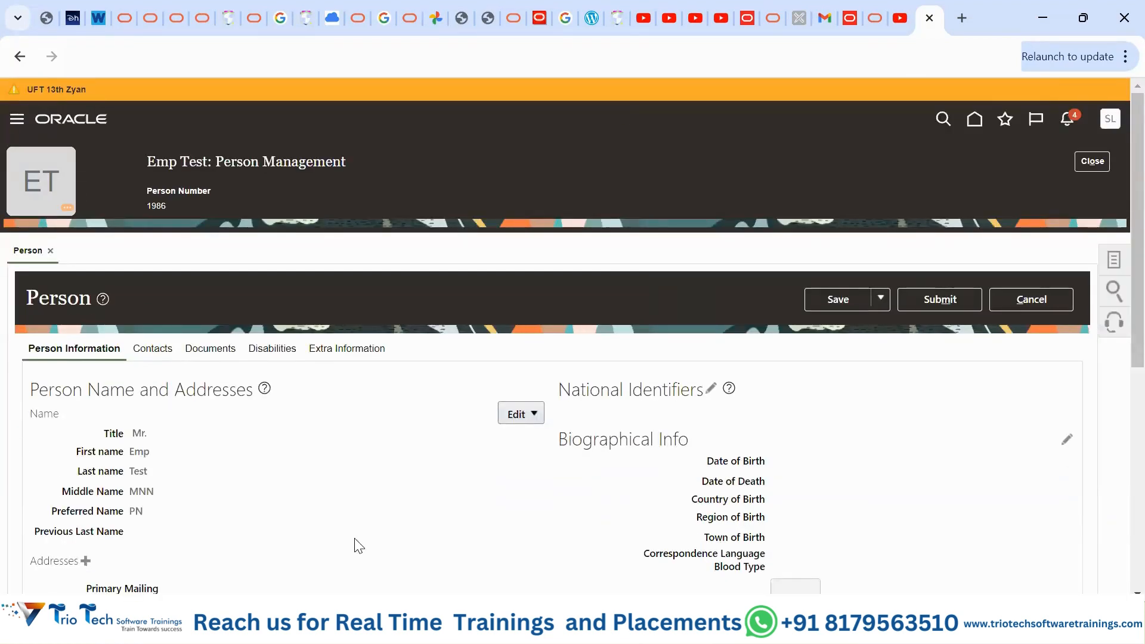
scroll(220, 485, "down", 3)
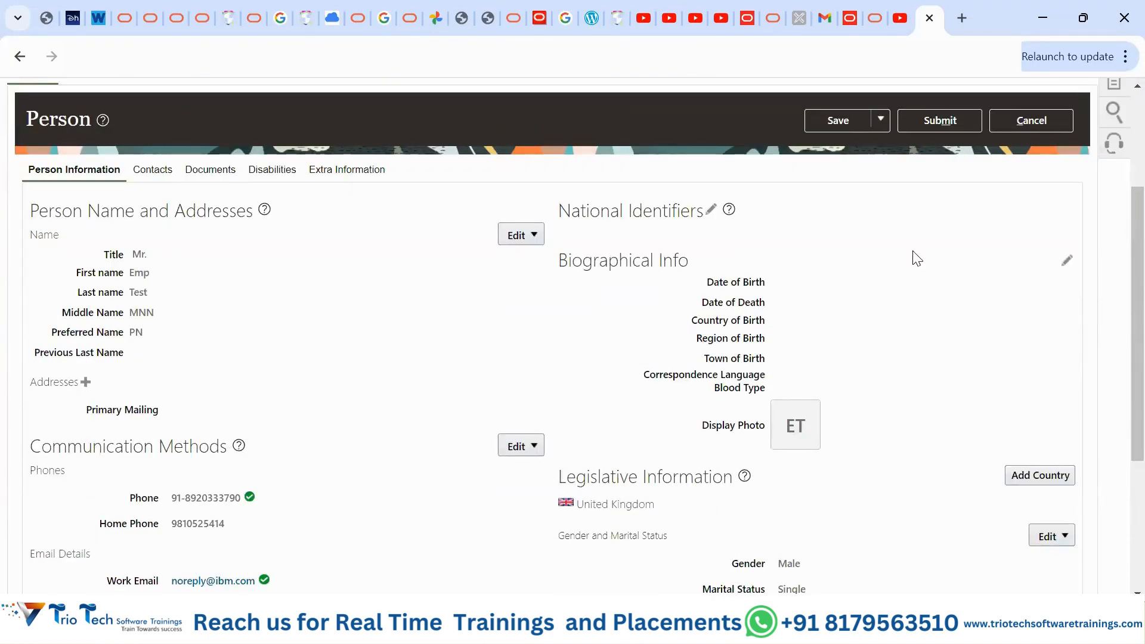
scroll(915, 348, "down", 3)
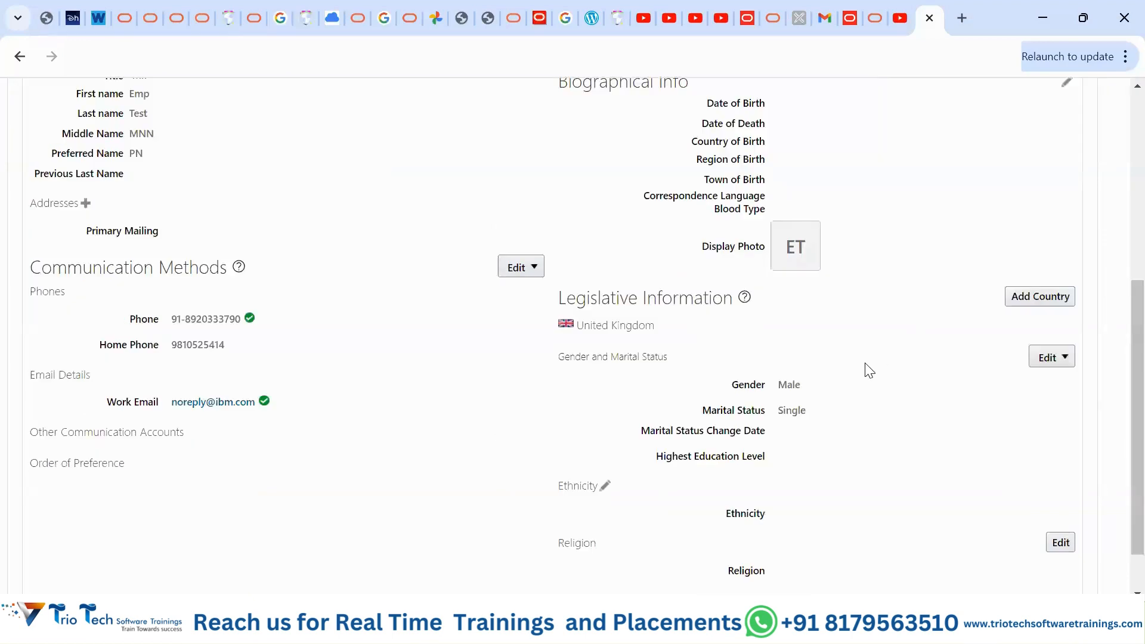
scroll(857, 455, "up", 6)
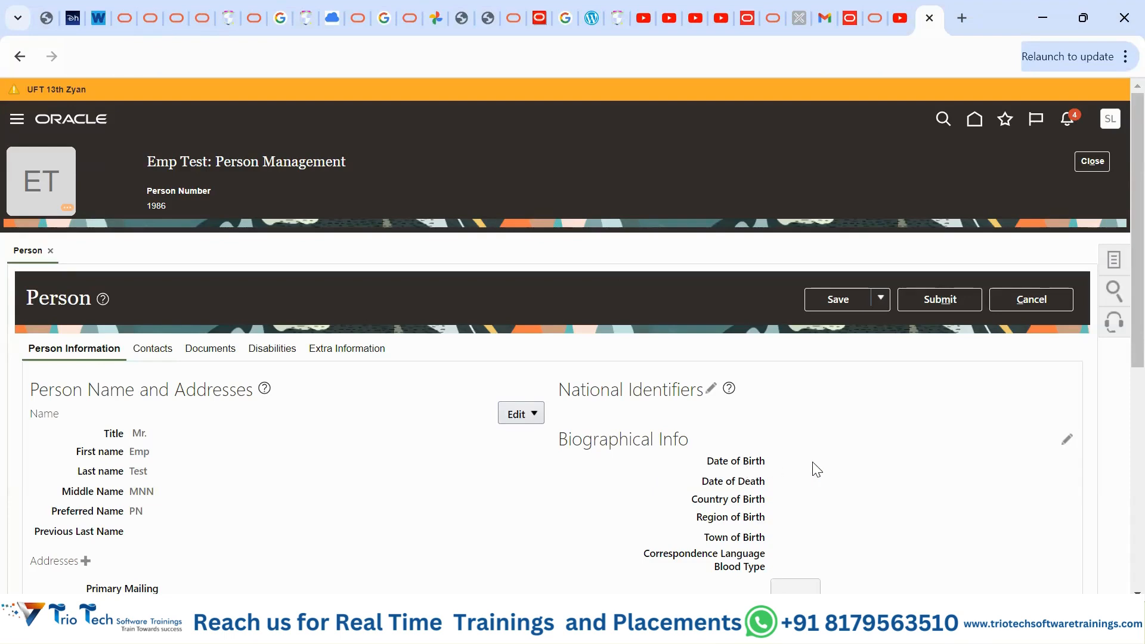
scroll(817, 470, "down", 1)
scroll(817, 430, "down", 2)
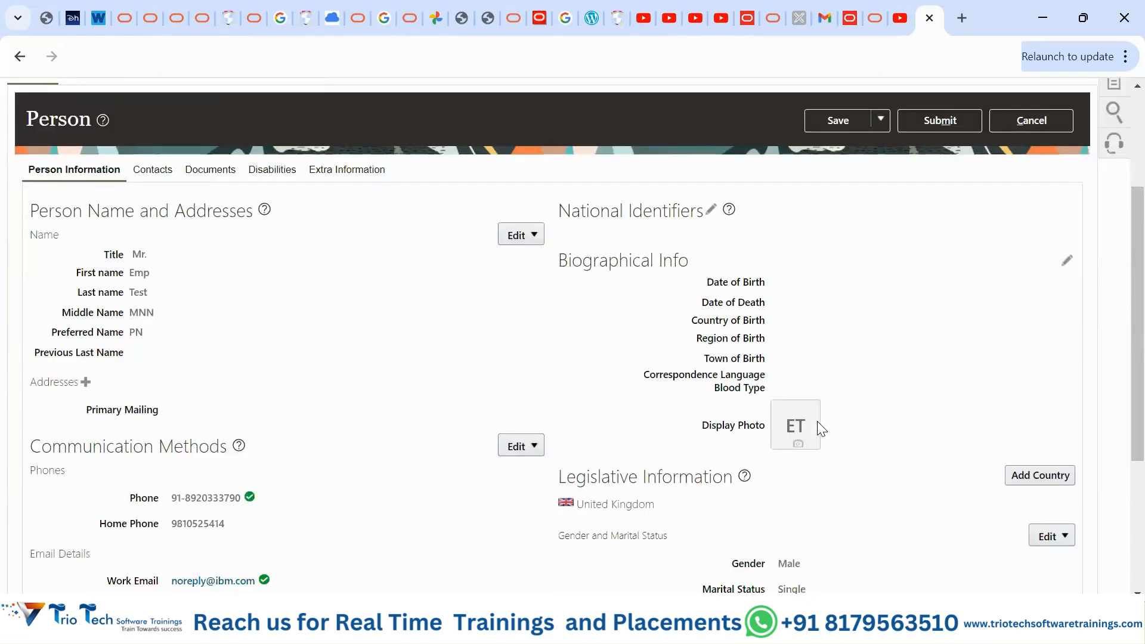
scroll(822, 430, "up", 1)
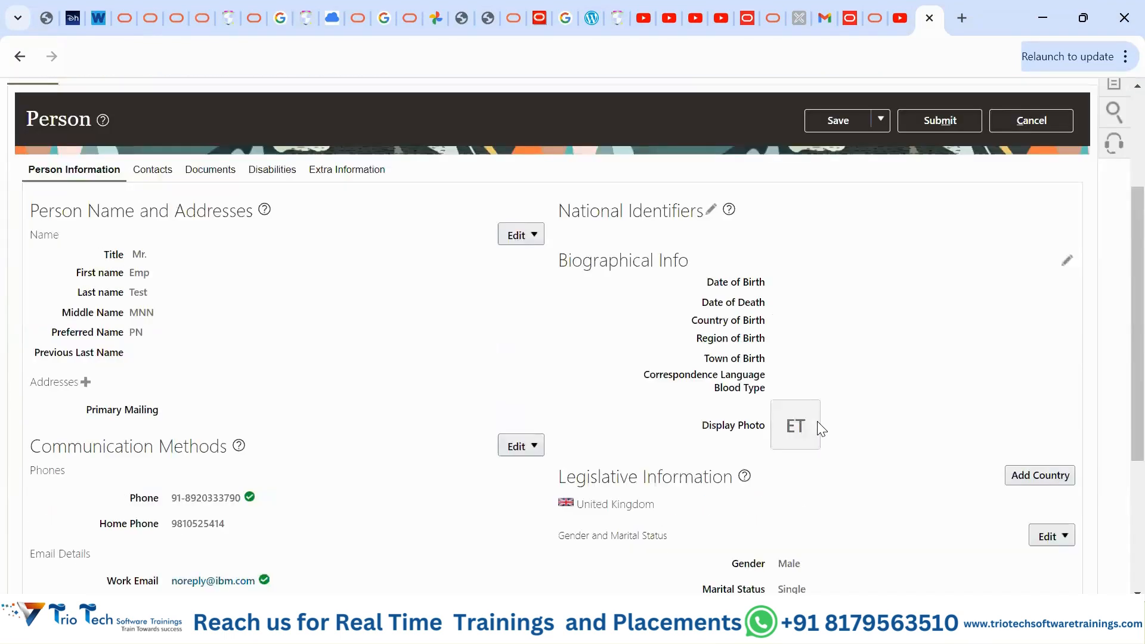
left_click(1064, 263)
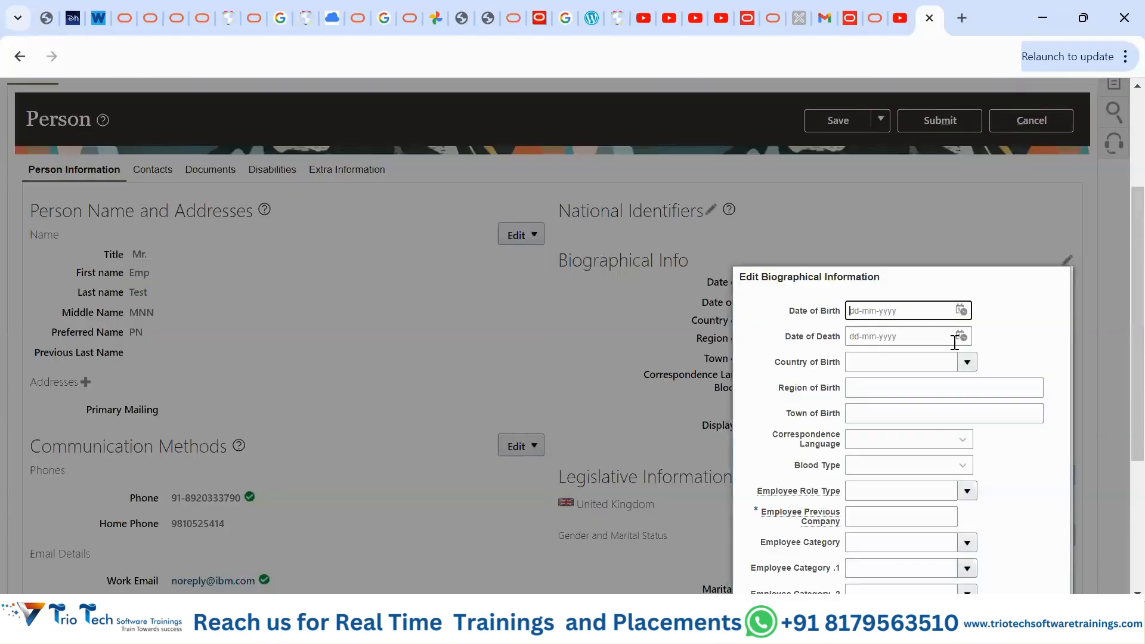
left_click(251, 79)
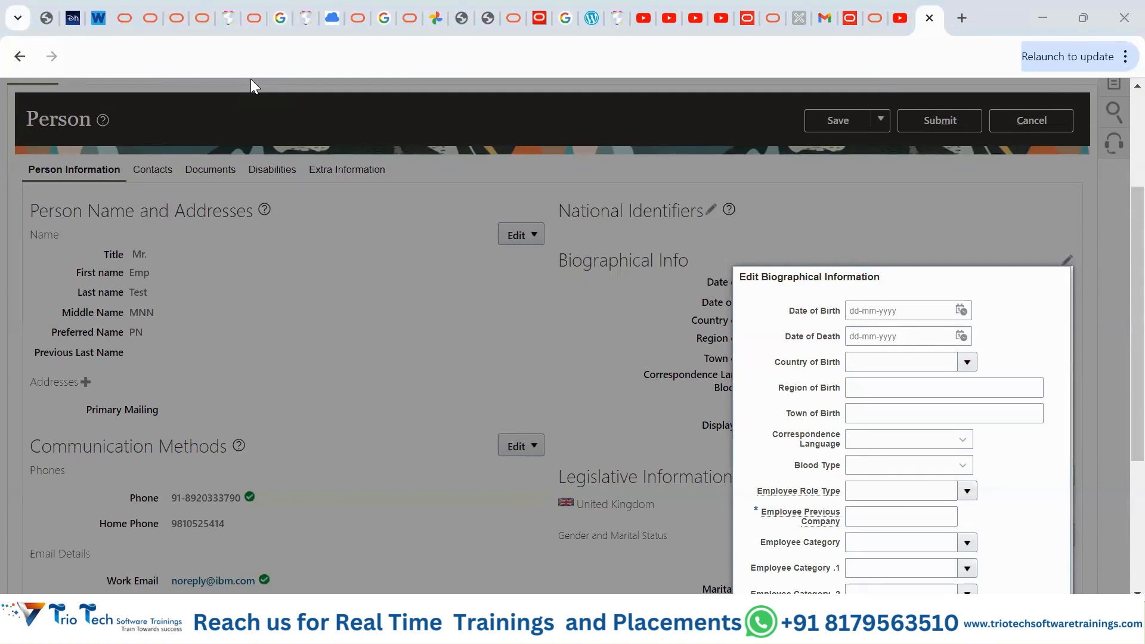
left_click(895, 309)
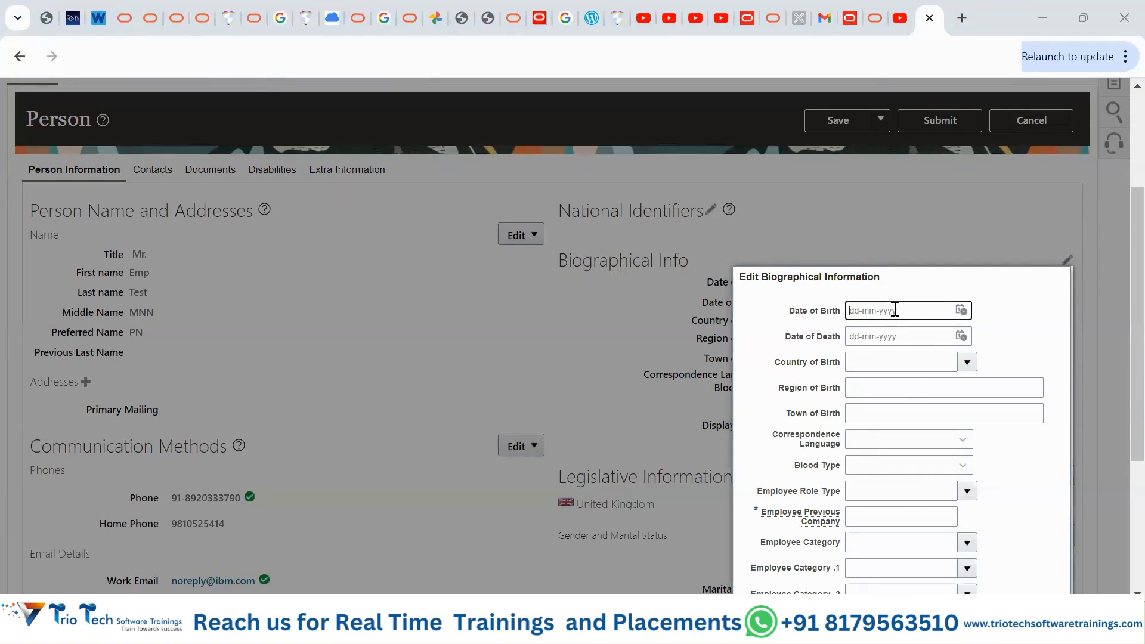
left_click(961, 311)
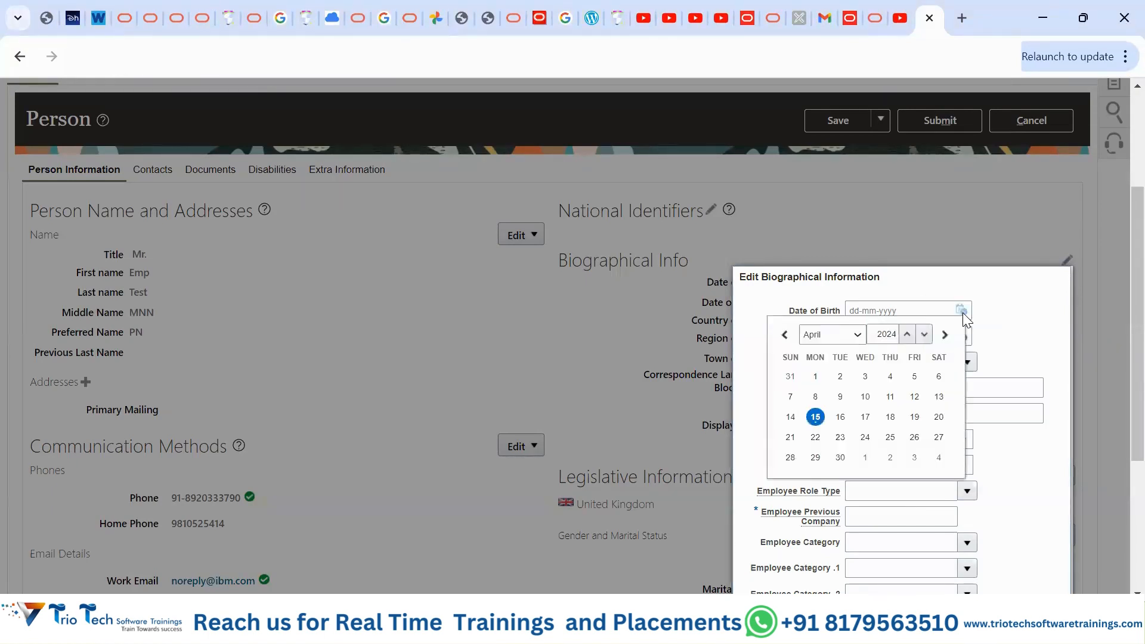
left_click(907, 334)
left_click(908, 334)
left_click(924, 335)
left_click(923, 335)
left_click(923, 335)
left_click(923, 335)
left_click(924, 334)
triple_click(923, 334)
double_click(924, 334)
triple_click(923, 335)
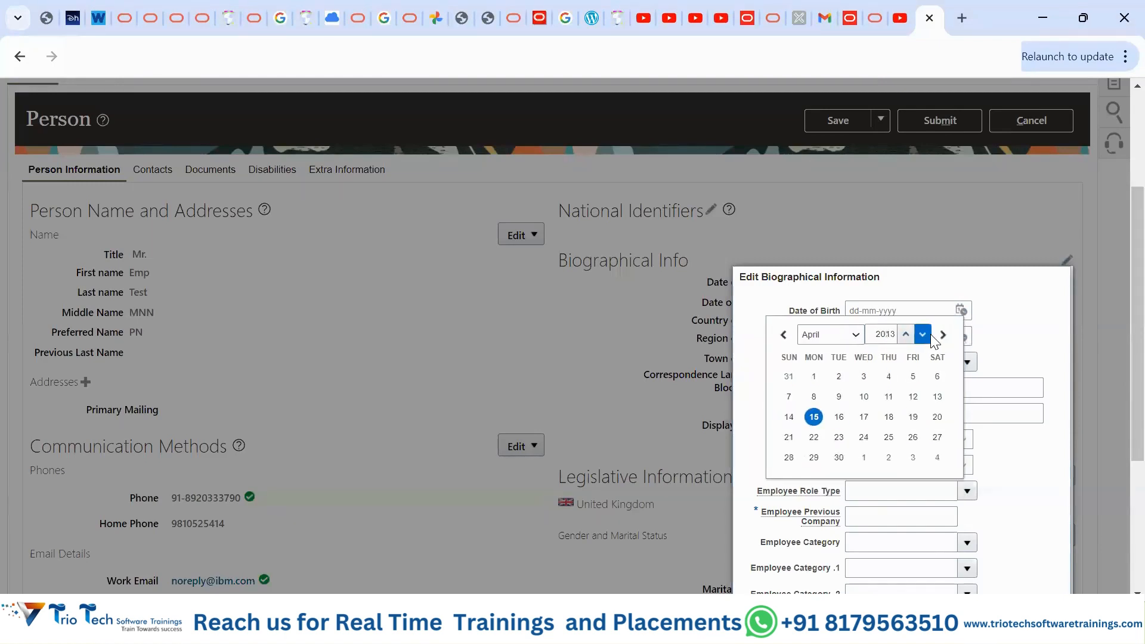
double_click(923, 335)
triple_click(924, 334)
triple_click(923, 335)
left_click(924, 335)
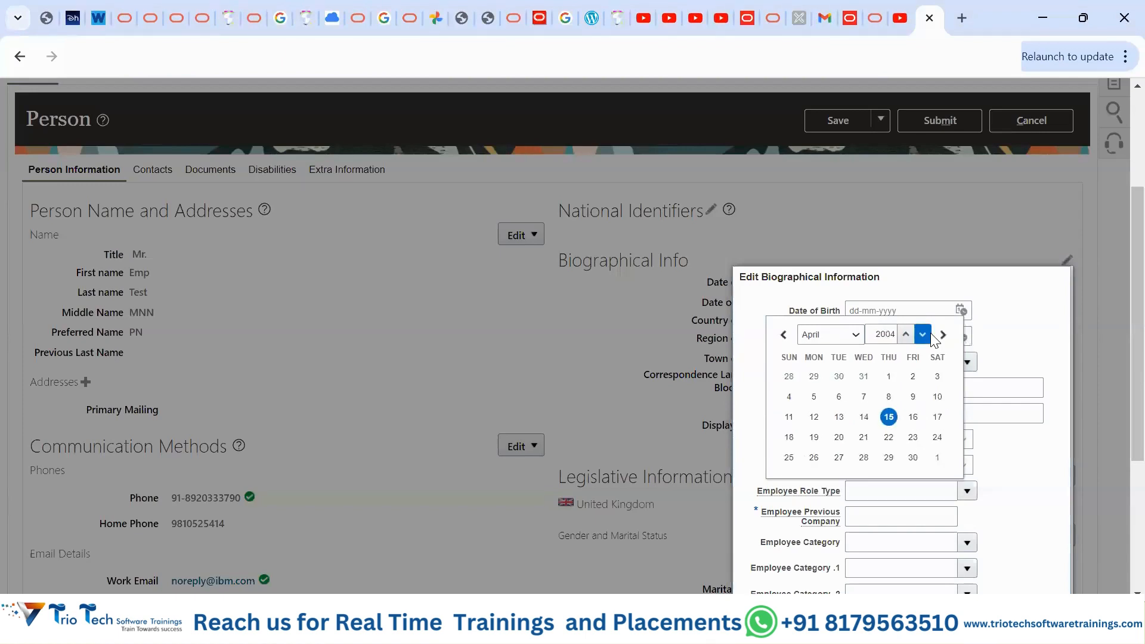
left_click(923, 335)
left_click(839, 416)
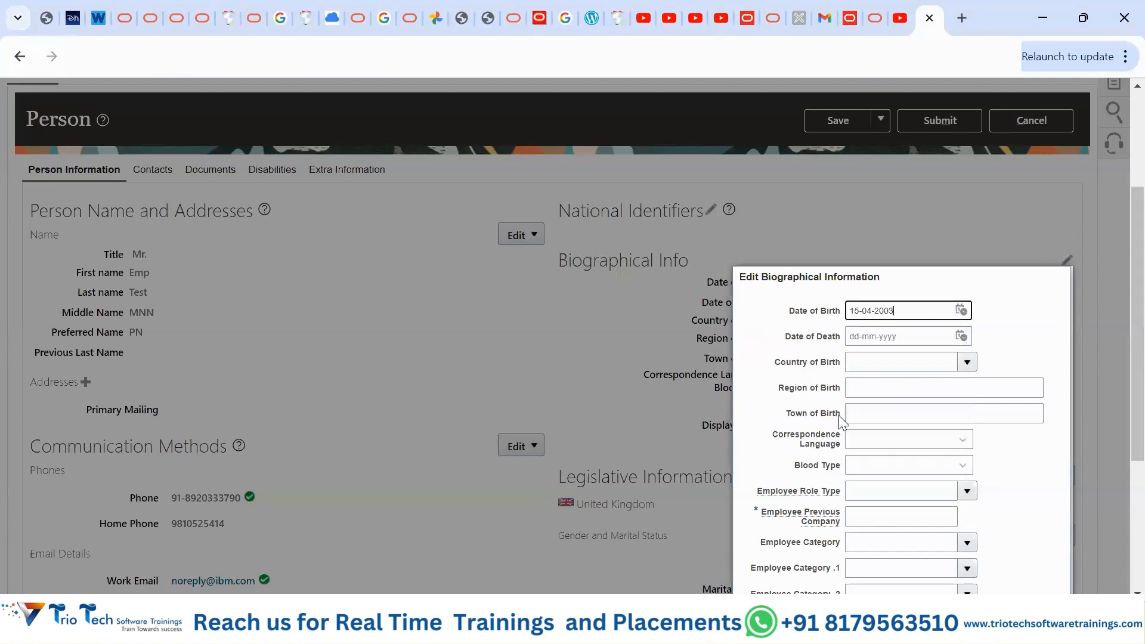
- Fill the birth place as DELHI, India and confirm the biographical changes
scroll(1116, 320, "down", 3)
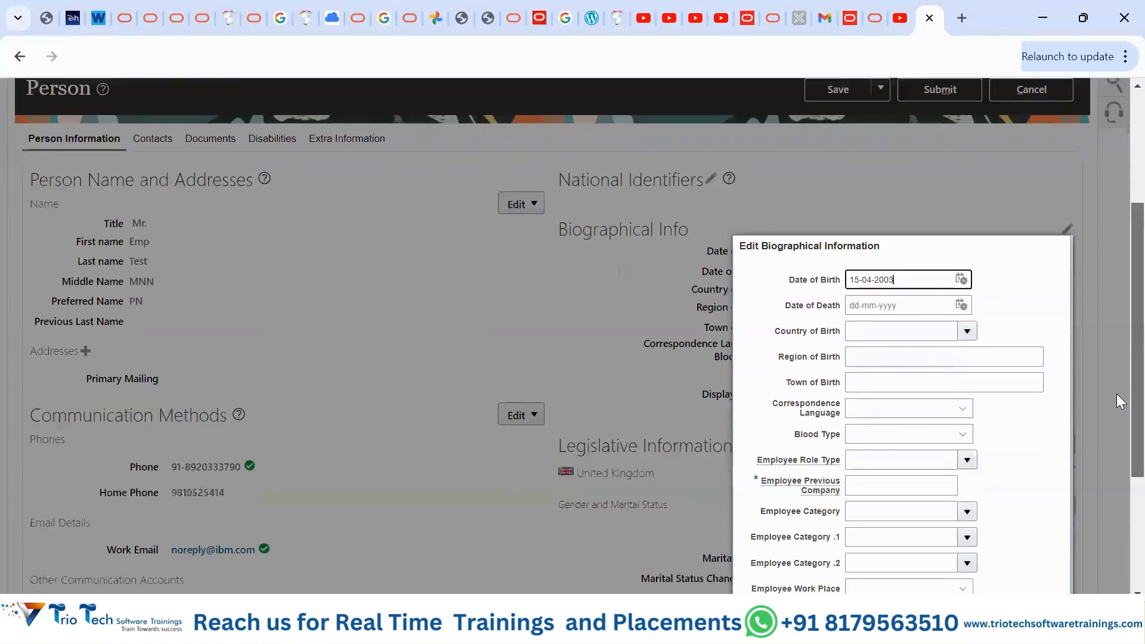
left_click(862, 224)
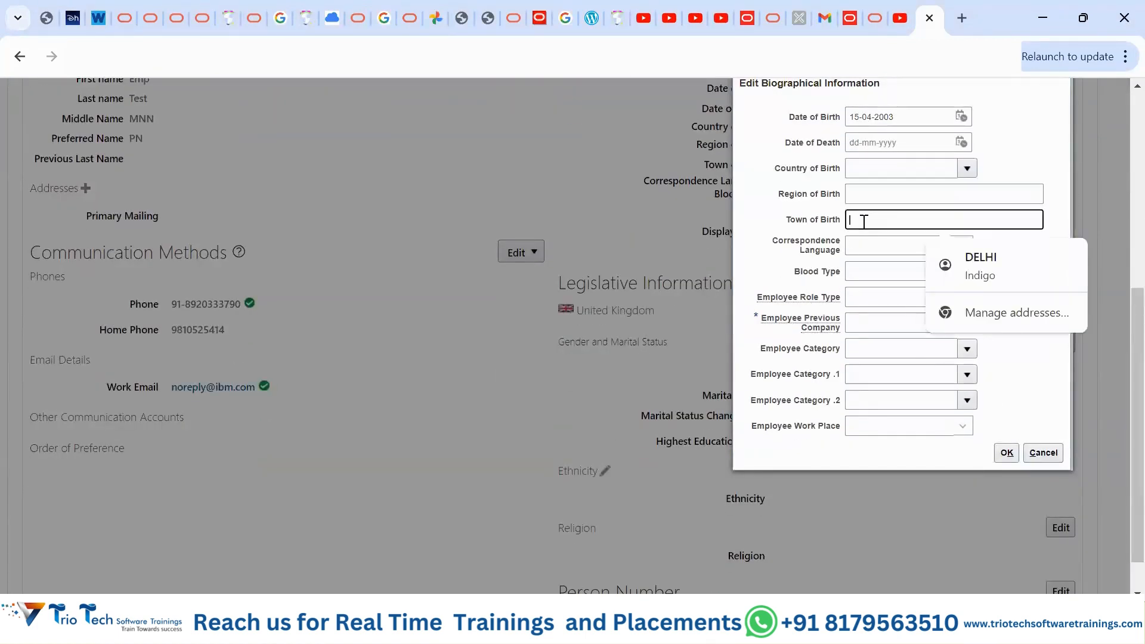
left_click(987, 263)
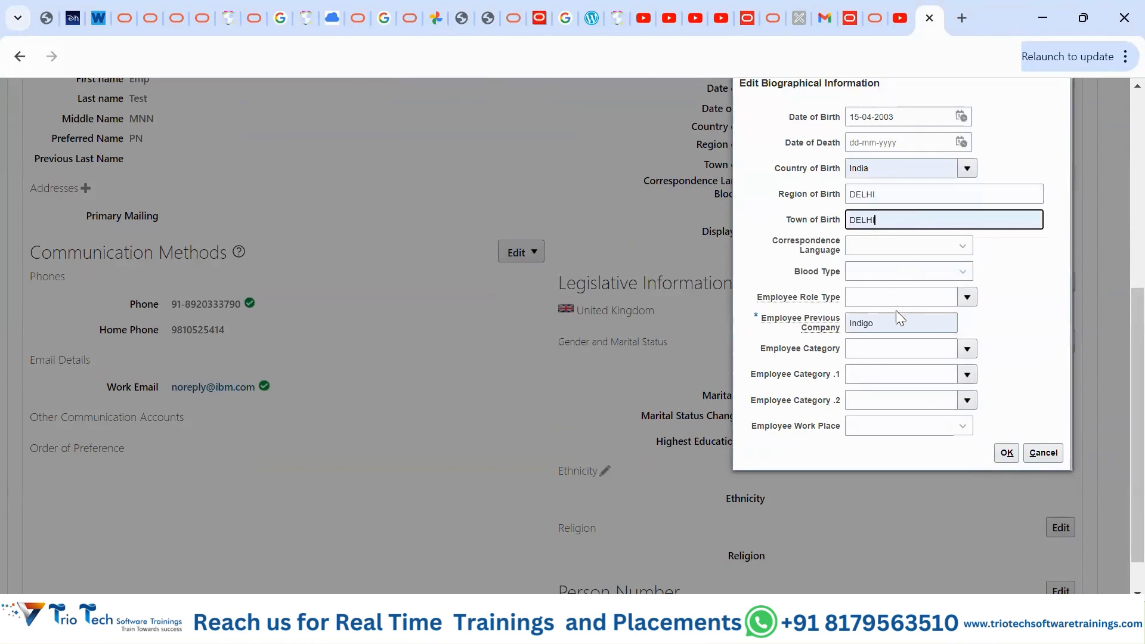
left_click(1007, 455)
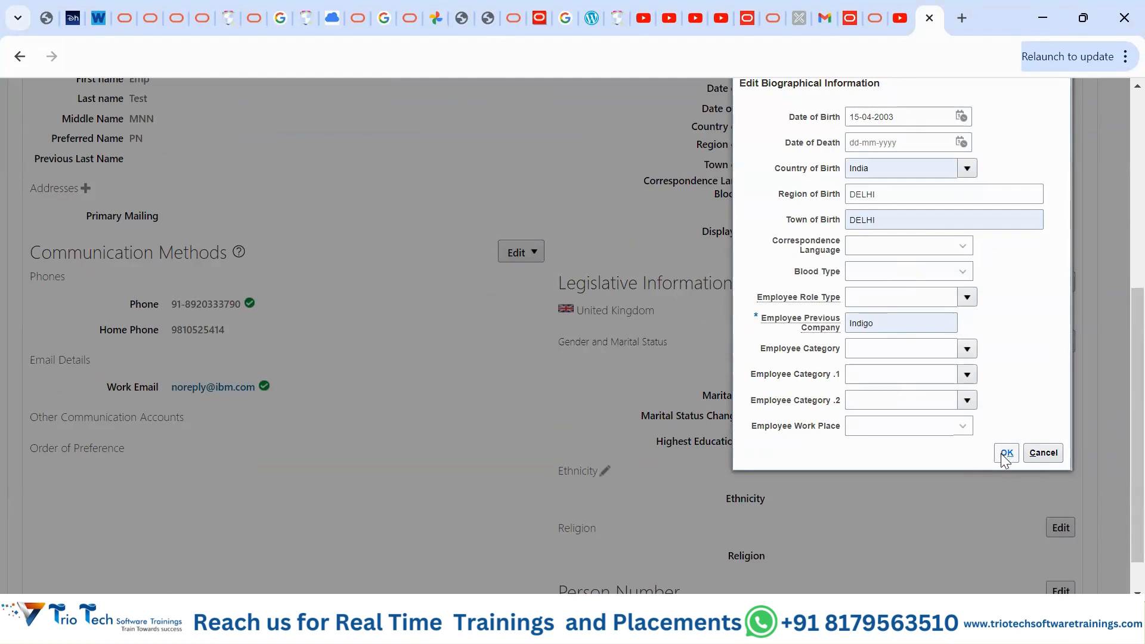
left_click(1002, 454)
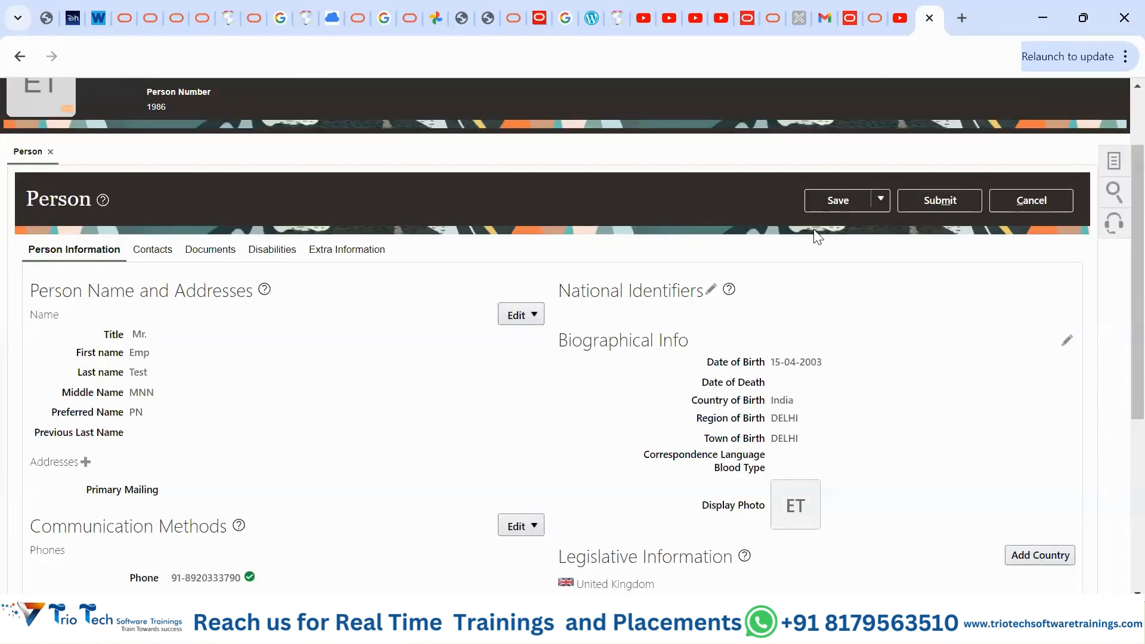
- Save the person changes, dismiss the confirmation, and open the Communication Methods Edit menu
left_click(832, 202)
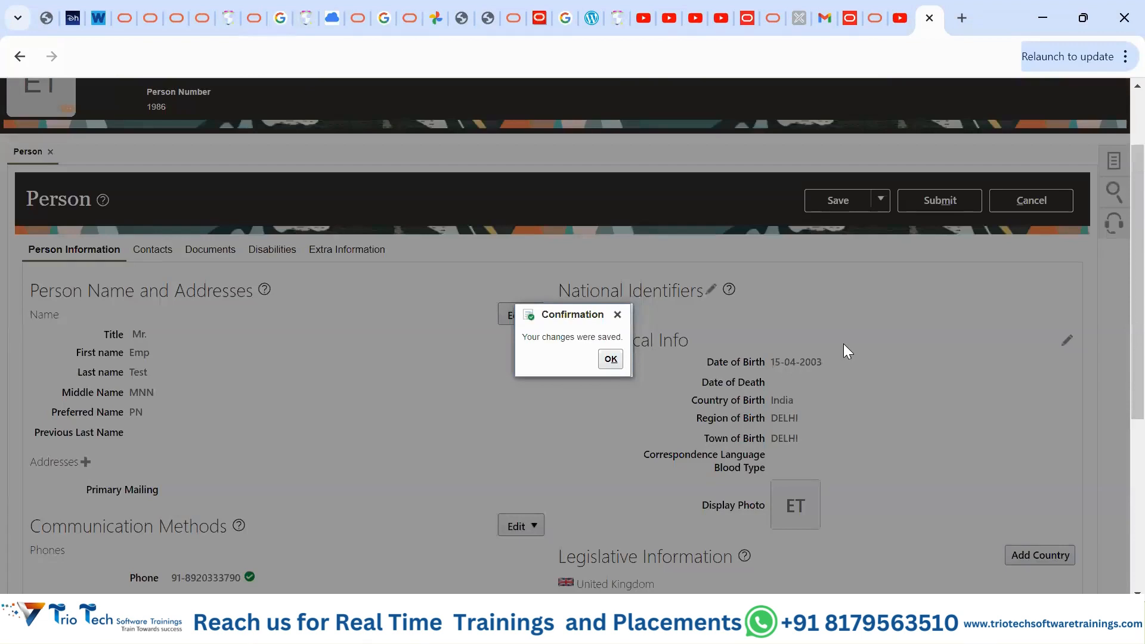
left_click(611, 360)
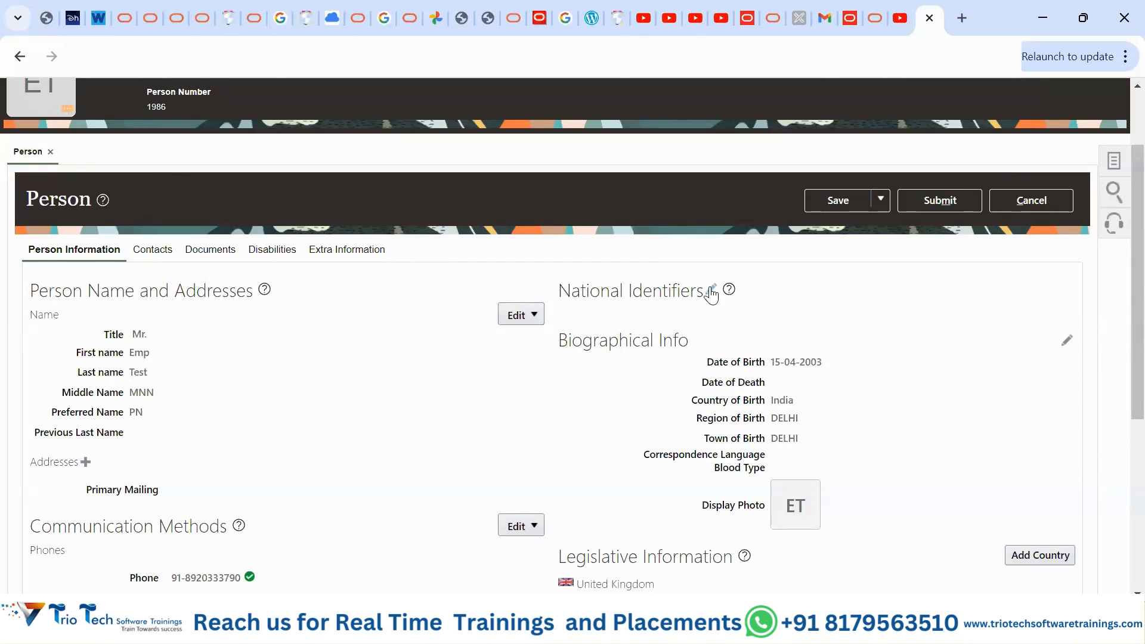
scroll(305, 469, "down", 1)
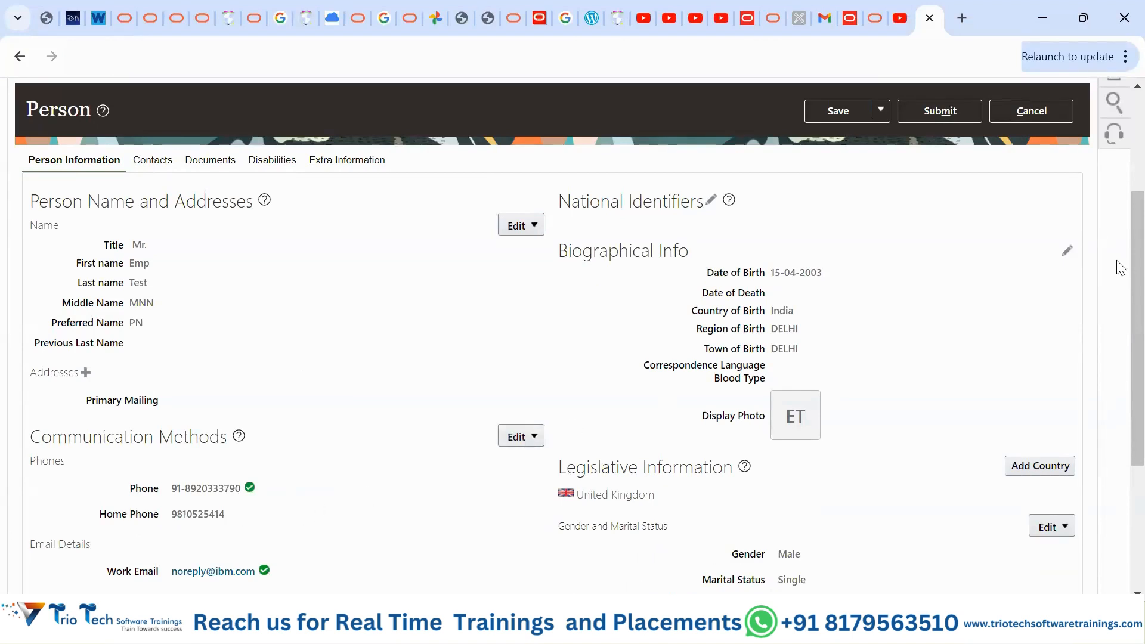
left_click(533, 439)
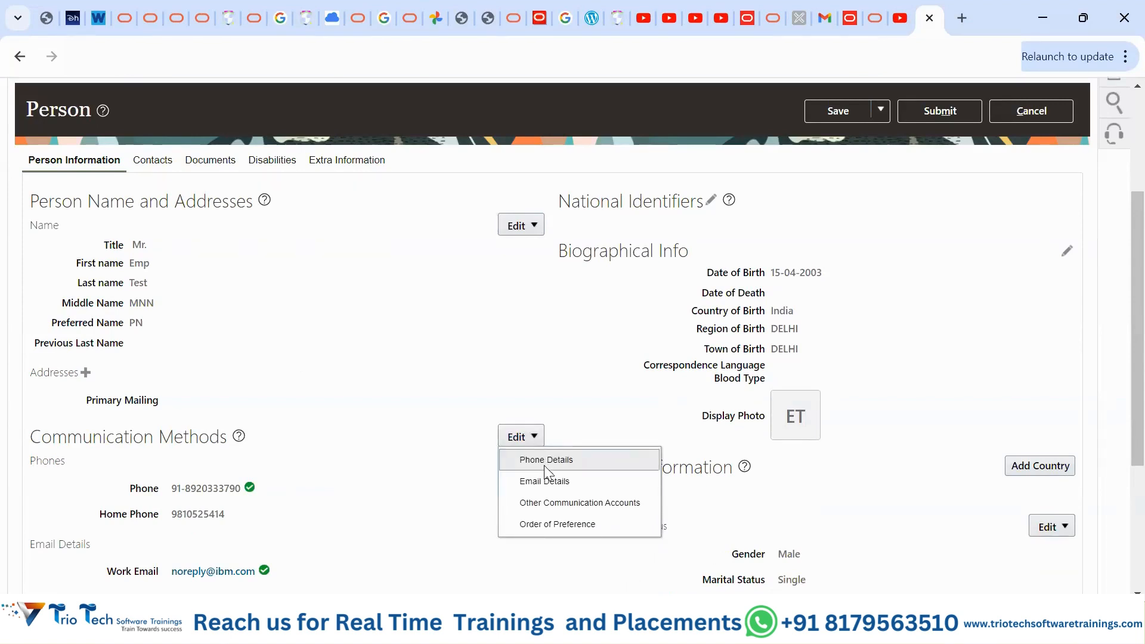
- Replace the Home Phone number with a new one and set its area code to 91
left_click(544, 465)
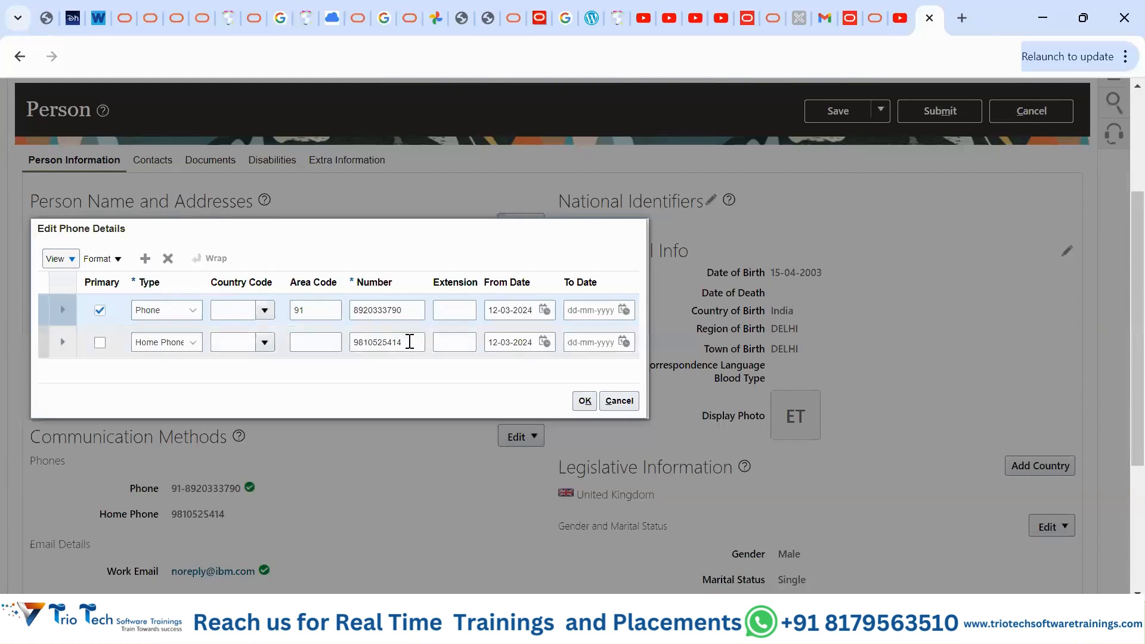
left_click_drag(409, 341, 324, 344)
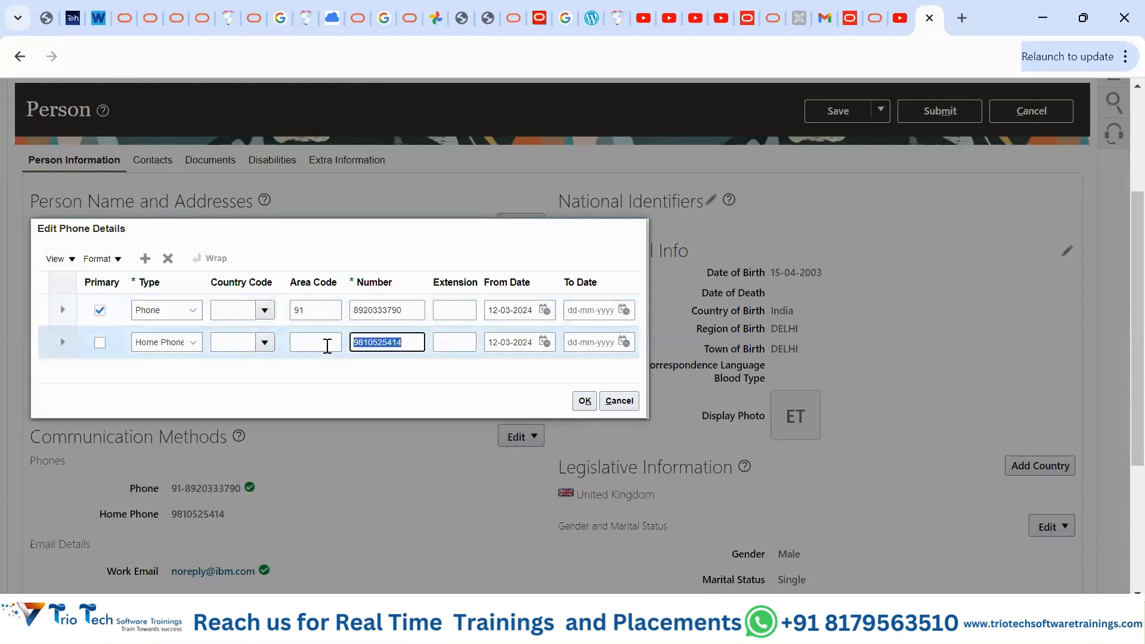
key("Home")
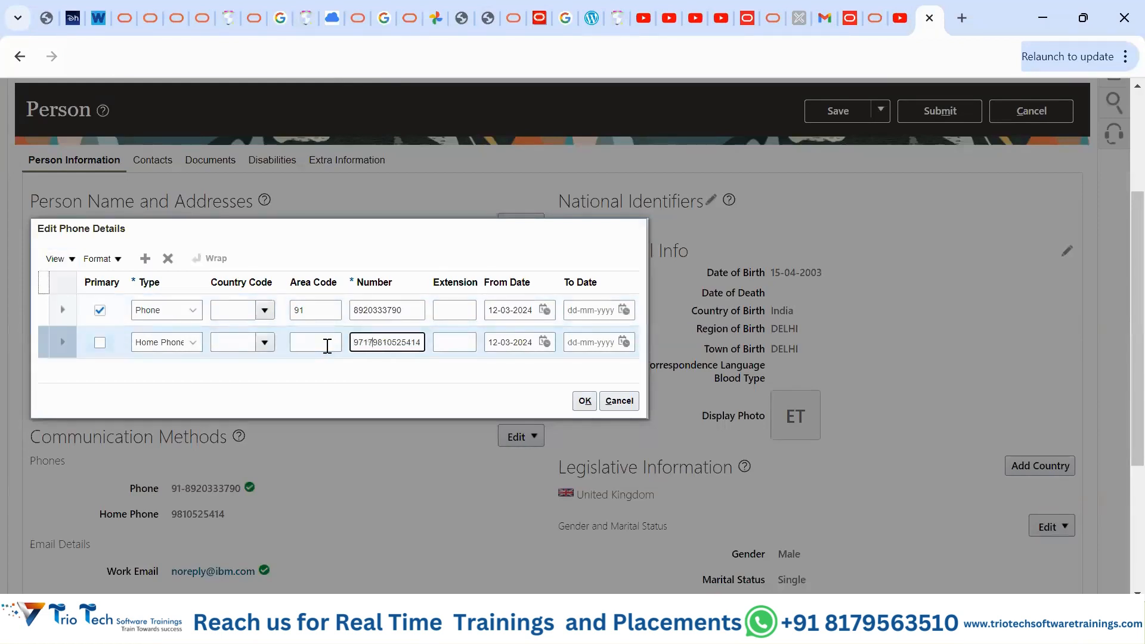
key("Delete")
key("Delete")
key("Delete")
key("Delete")
key("Delete")
key("Delete")
key("Delete")
key("Delete")
key("Delete")
key("Delete")
left_click(327, 346)
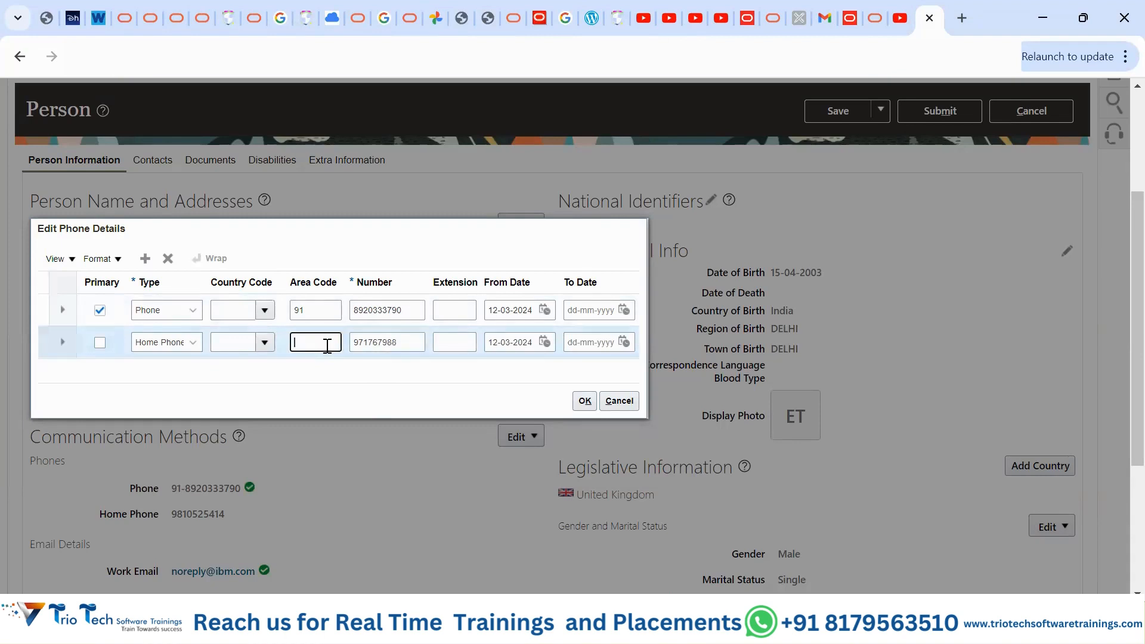
type("91")
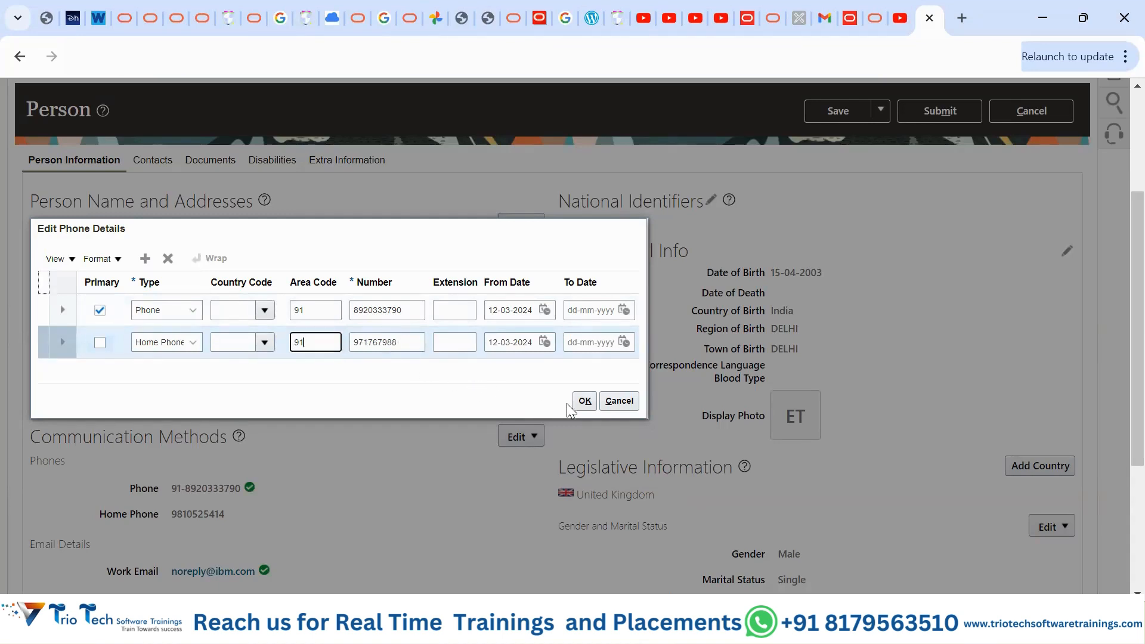
left_click(584, 402)
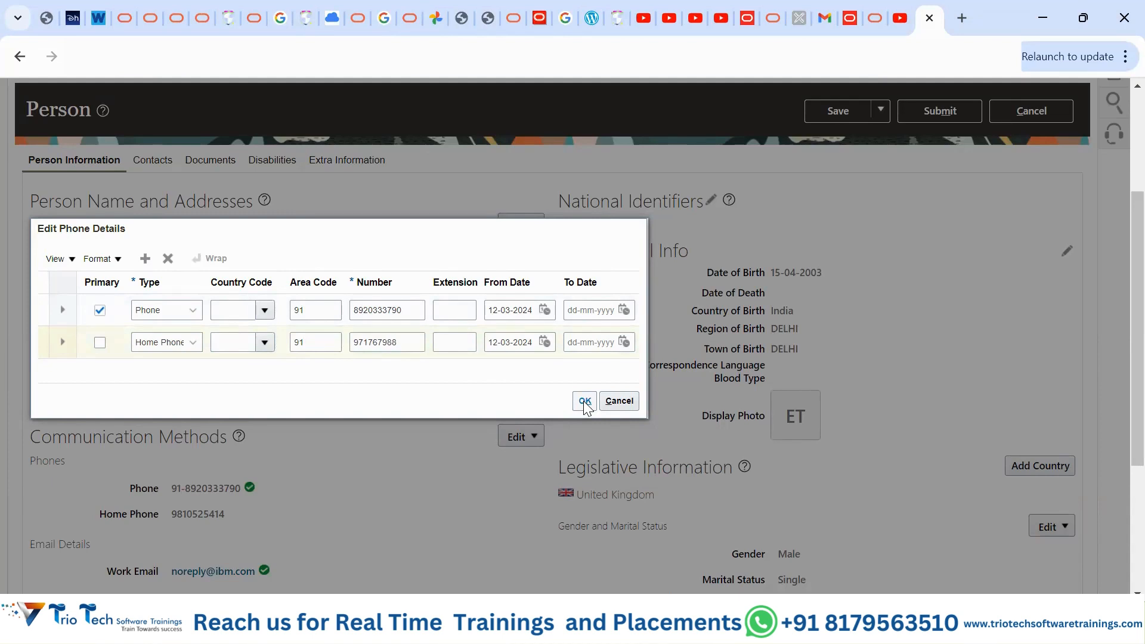
left_click(584, 402)
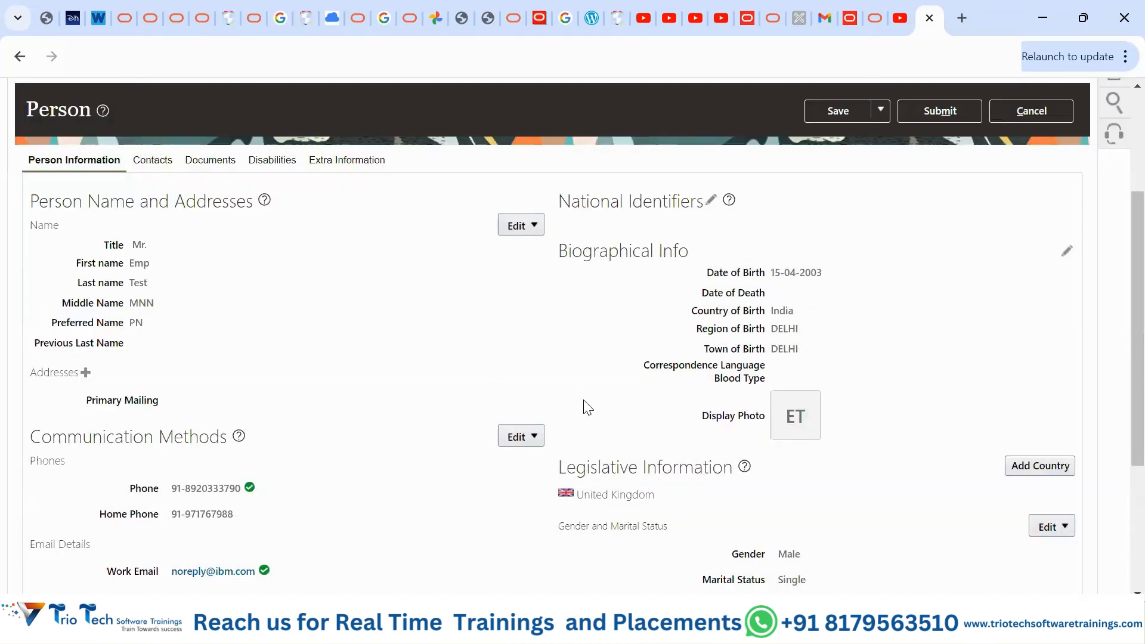
- Submit the person change request, confirm it, and acknowledge the submission message
left_click(920, 111)
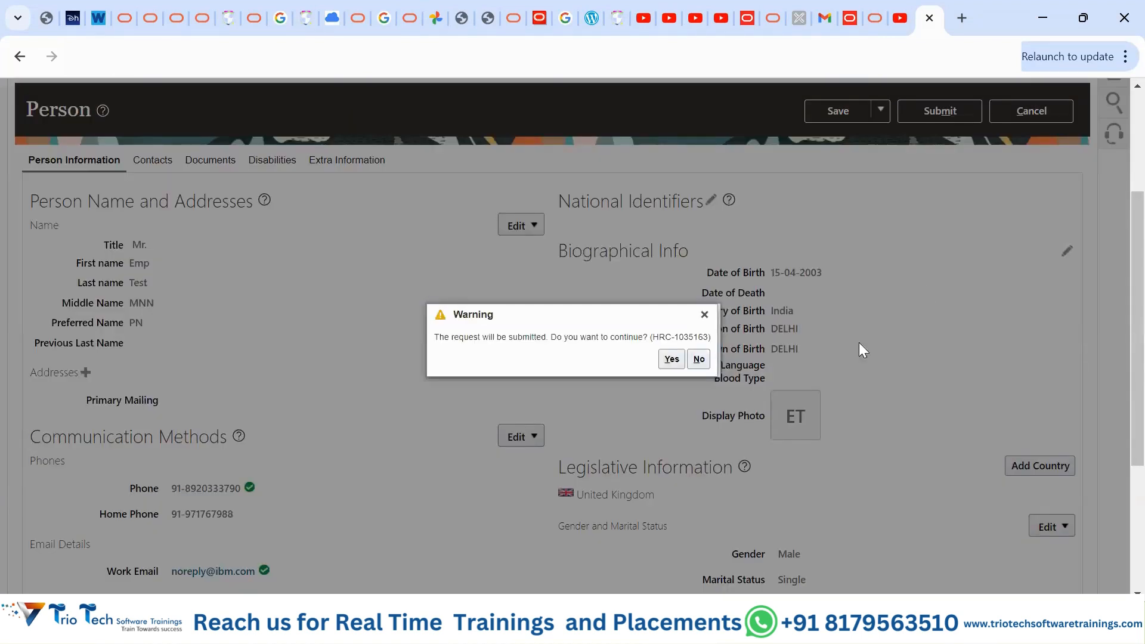
left_click(672, 358)
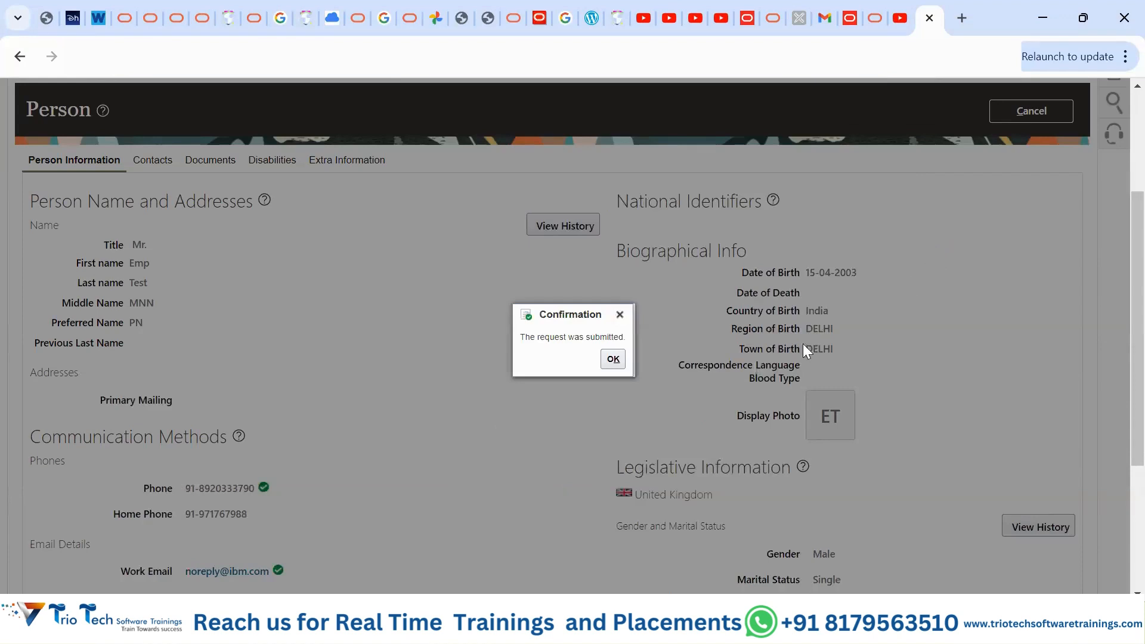
left_click(612, 362)
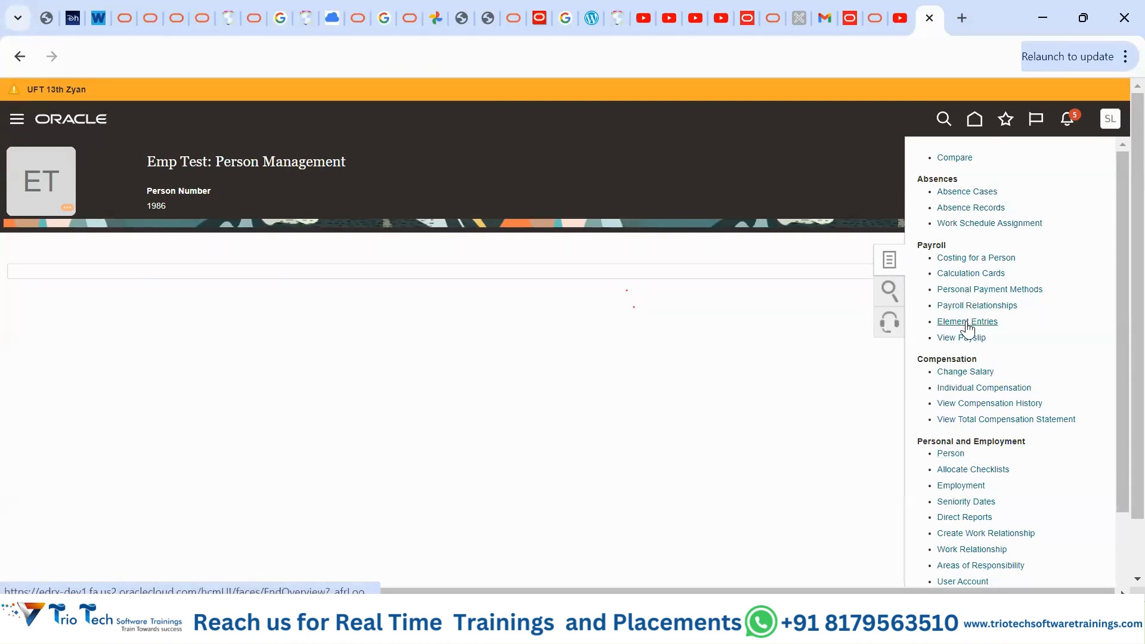
- Open the employee's Person page and clear the birth date
left_click(947, 452)
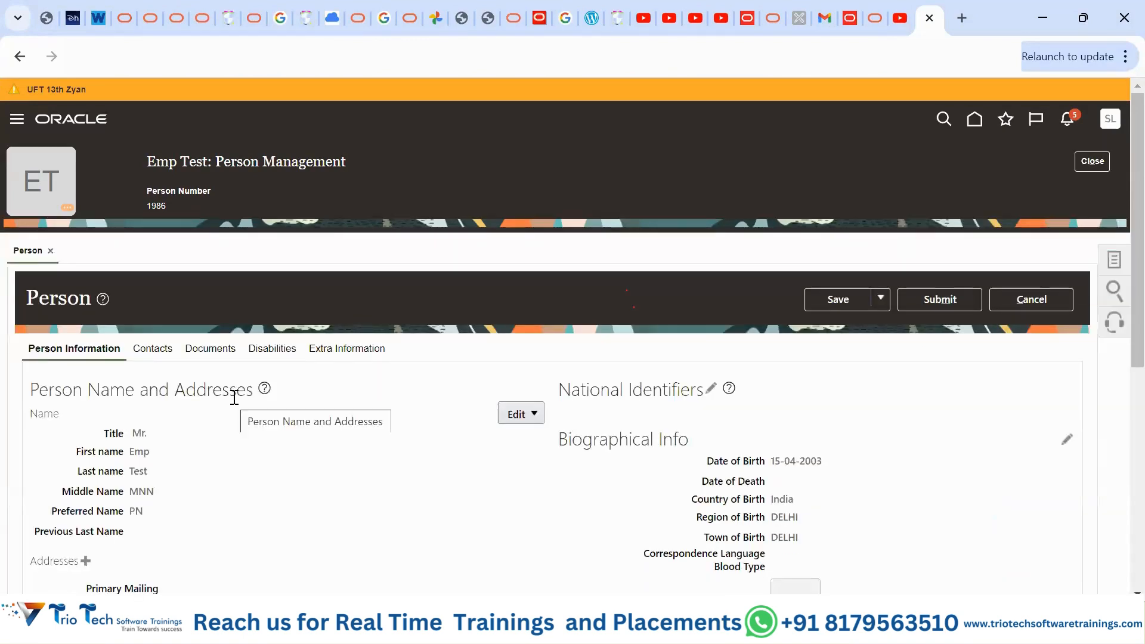
left_click_drag(779, 456, 831, 475)
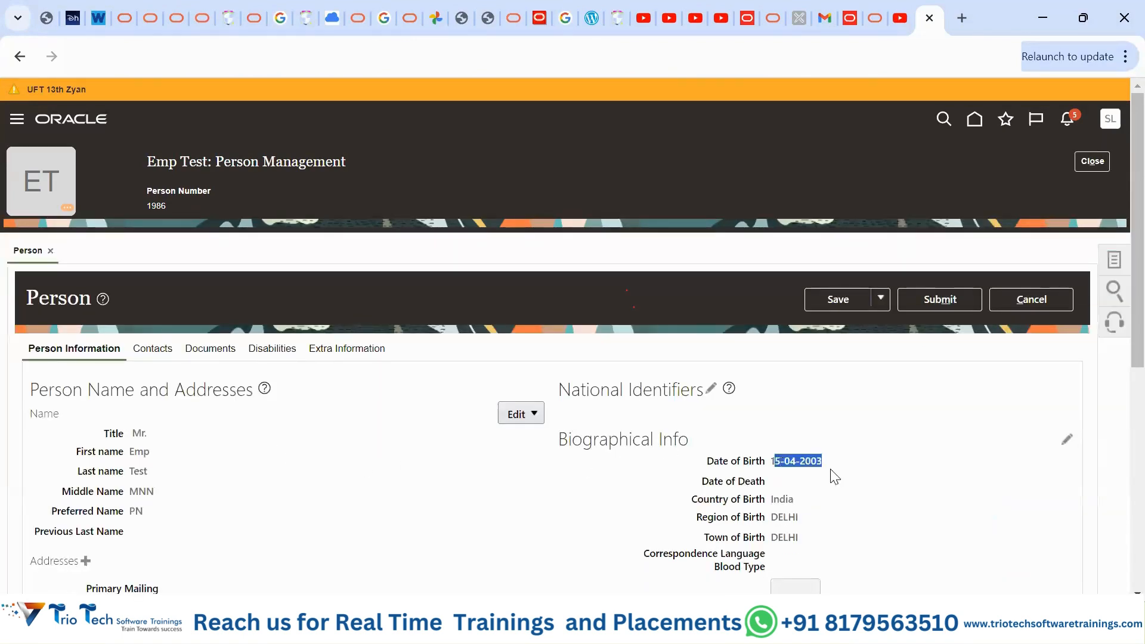
left_click(822, 521)
scroll(823, 524, "down", 3)
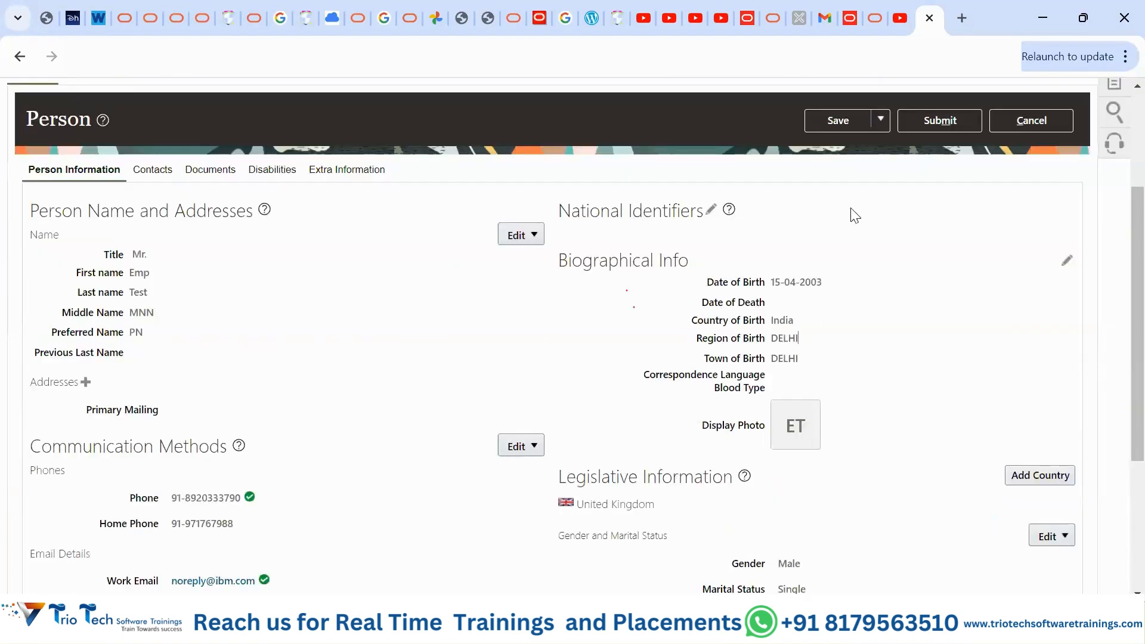
- Clear the birth country, region and town details, then review the page
left_click_drag(777, 321, 820, 370)
left_click(882, 411)
scroll(882, 411, "down", 4)
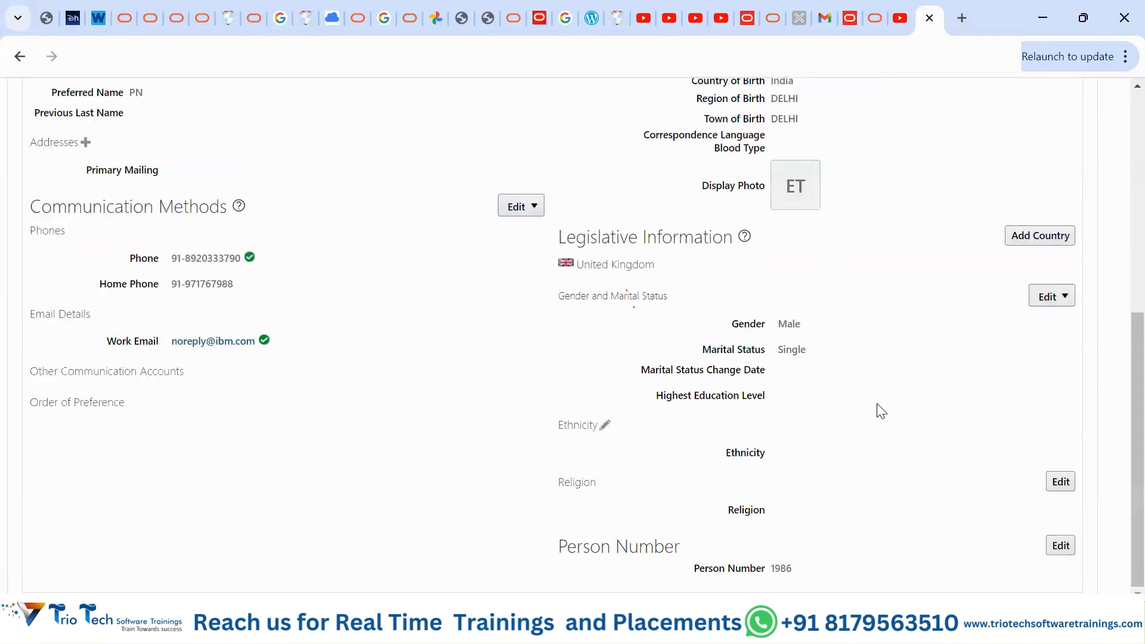
scroll(882, 411, "up", 7)
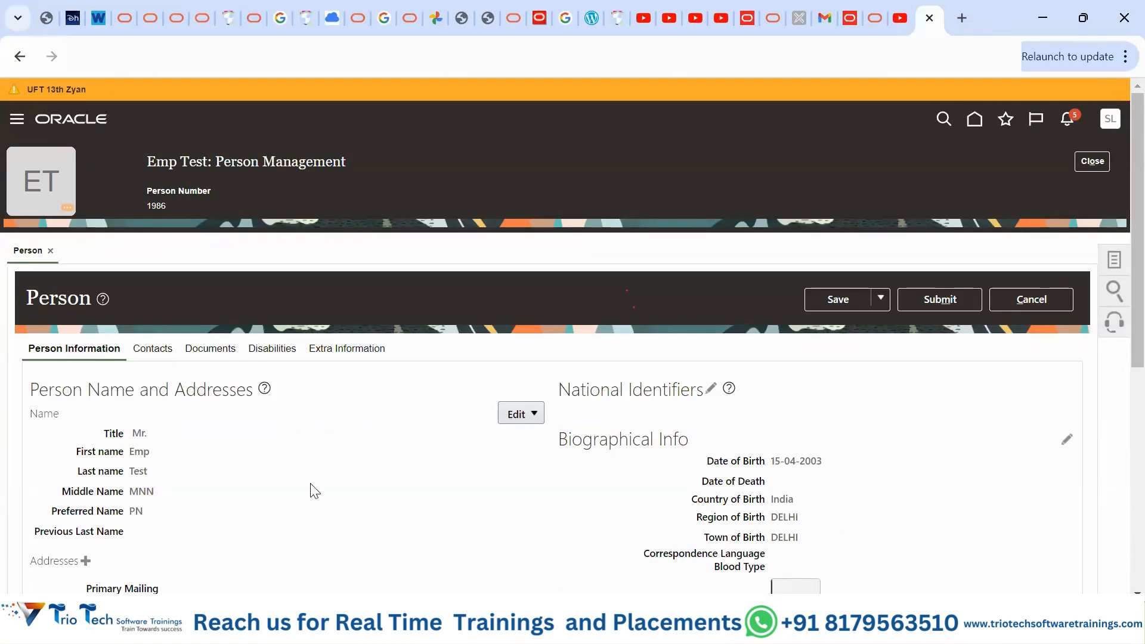
scroll(315, 492, "down", 3)
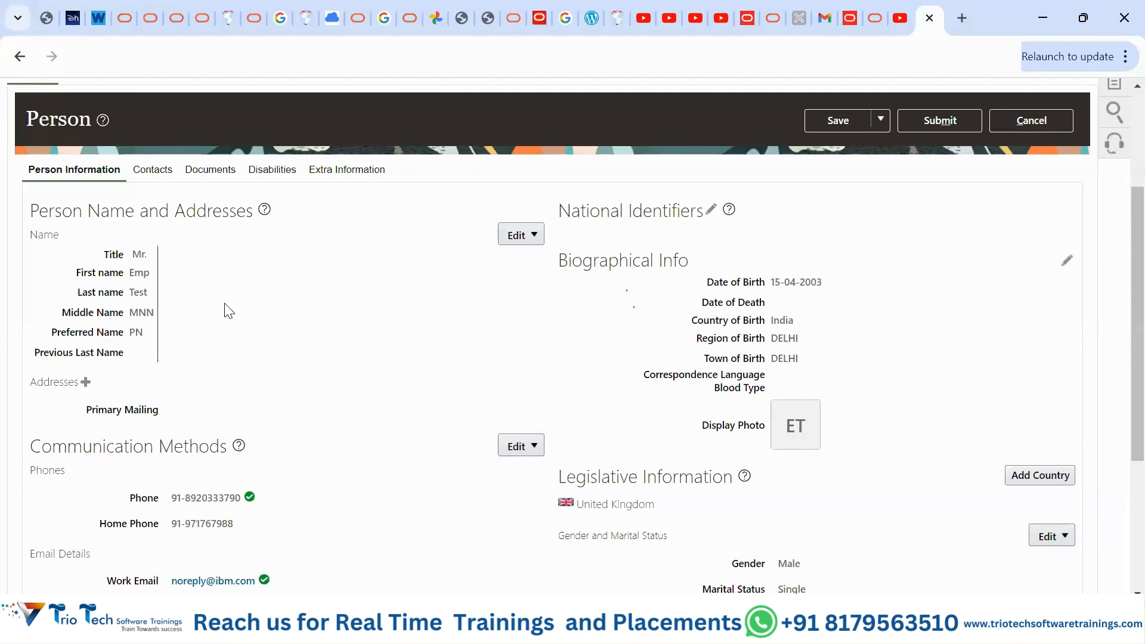
- Review Emp Test's Person Information showing birth on 15-04-2003 in DELHI, India
scroll(486, 414, "up", 3)
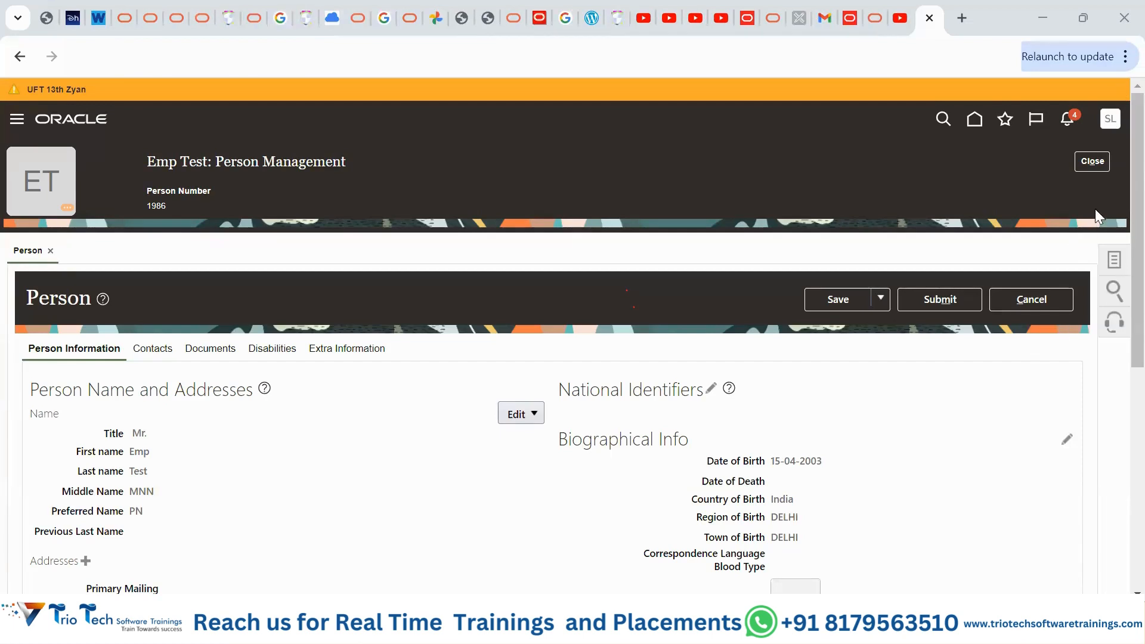
- Close Emp Test's person management page and expand the Navigator's Tools group
left_click(1095, 166)
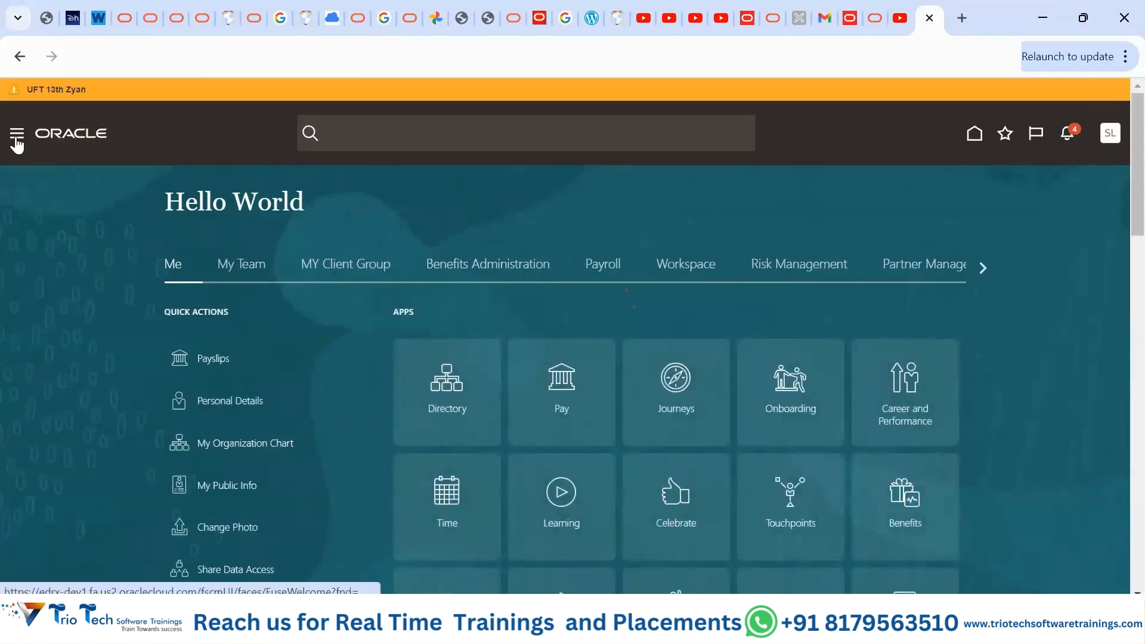
left_click(16, 136)
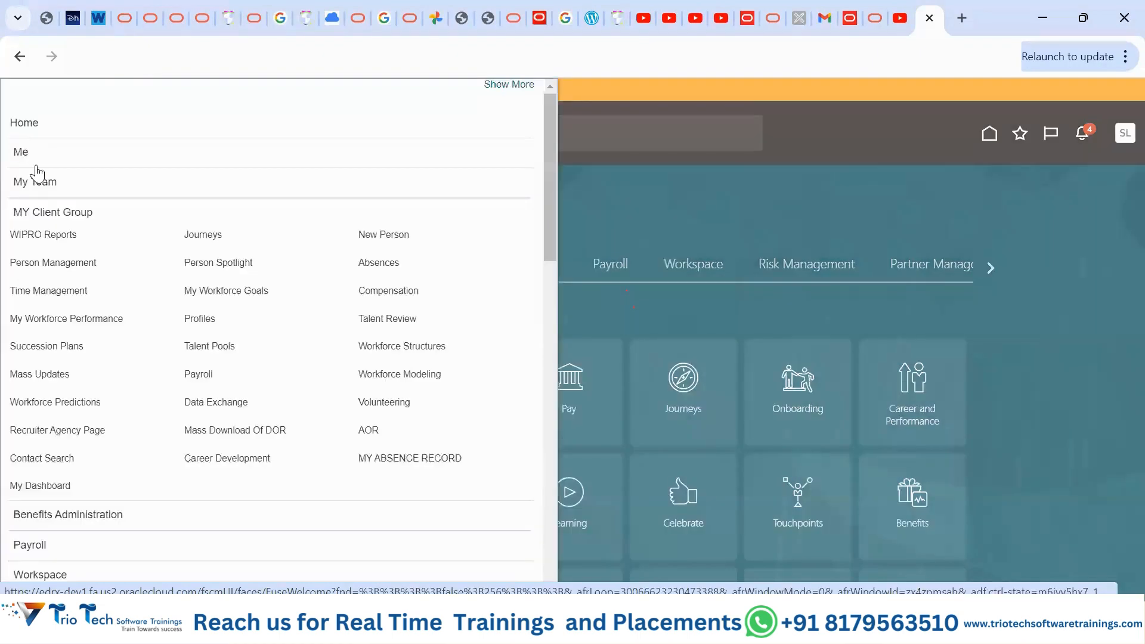
scroll(312, 545, "down", 15)
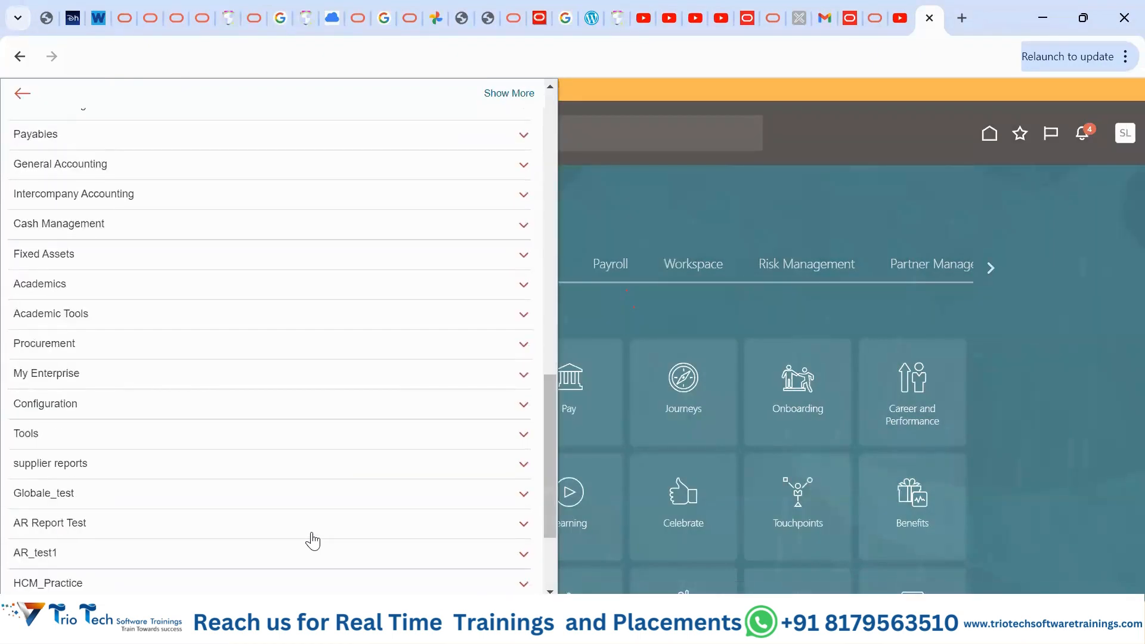
scroll(313, 537, "up", 1)
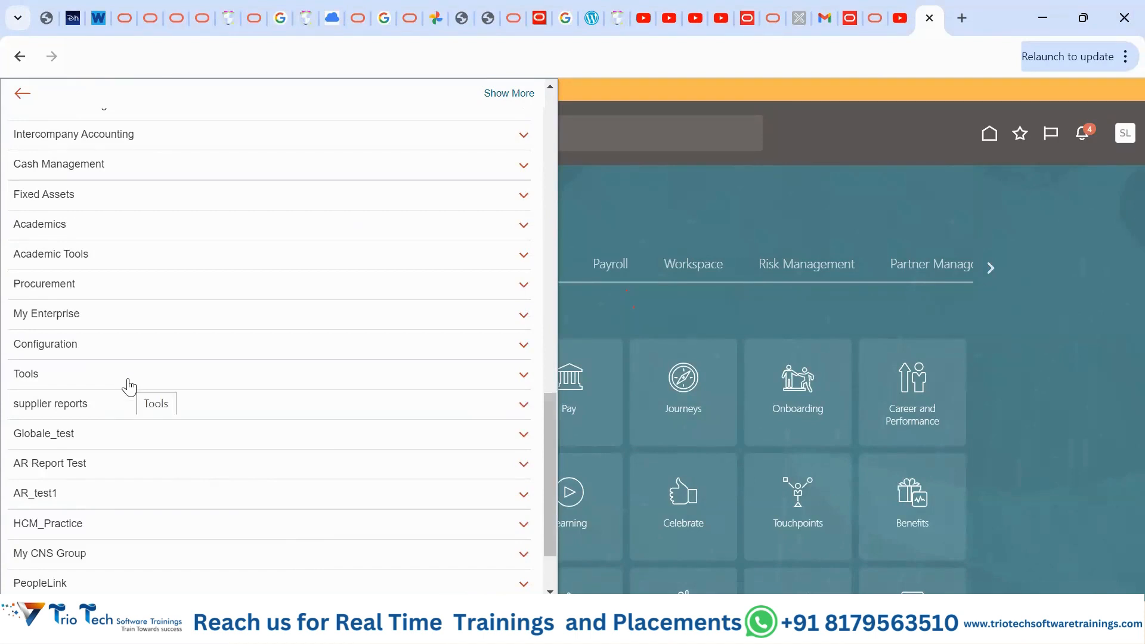
left_click(128, 386)
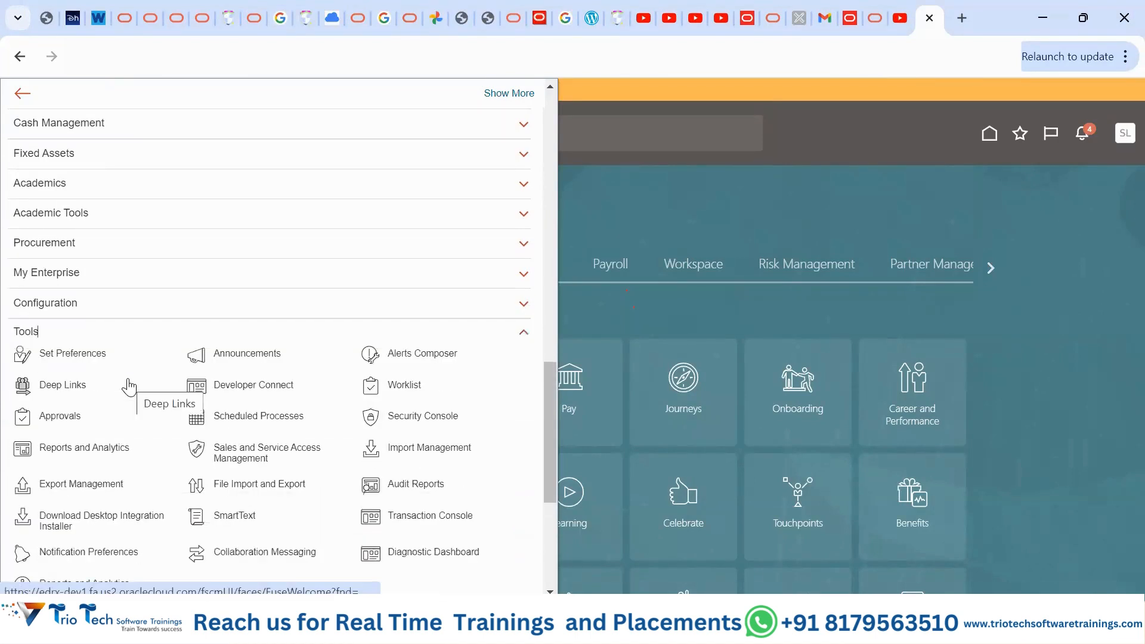
- In the Transaction Console, remove the Failed status filter and widen the Submitted By column
left_click(406, 517)
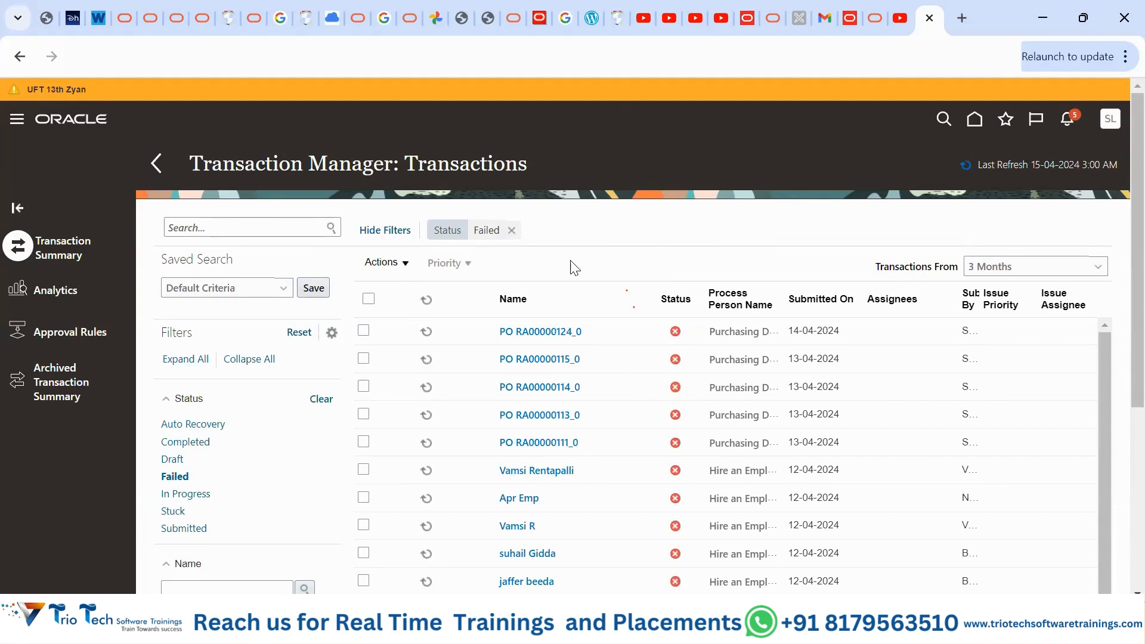
left_click(511, 231)
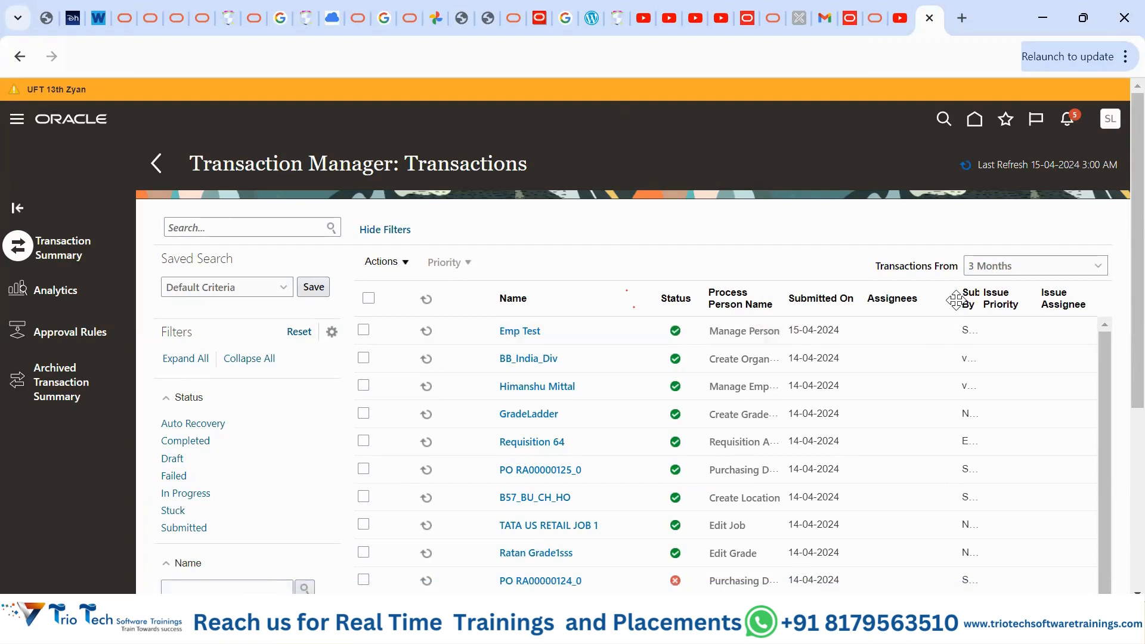
left_click_drag(957, 300, 928, 313)
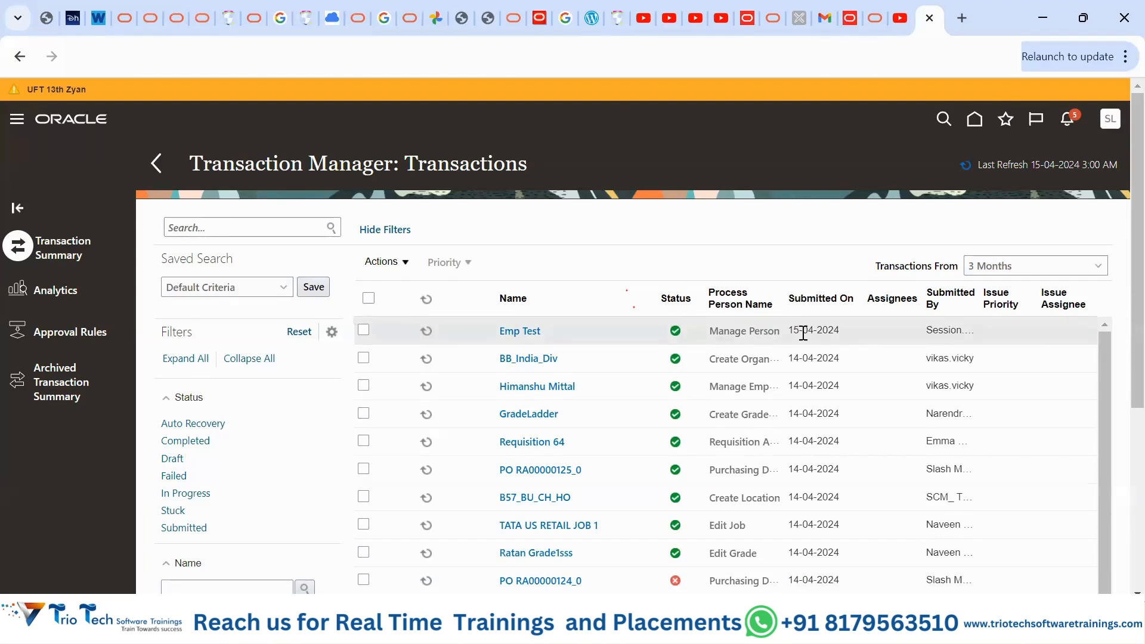
- View Emp Test's Manage Person transaction details, confirming it completed without approvals
left_click(521, 330)
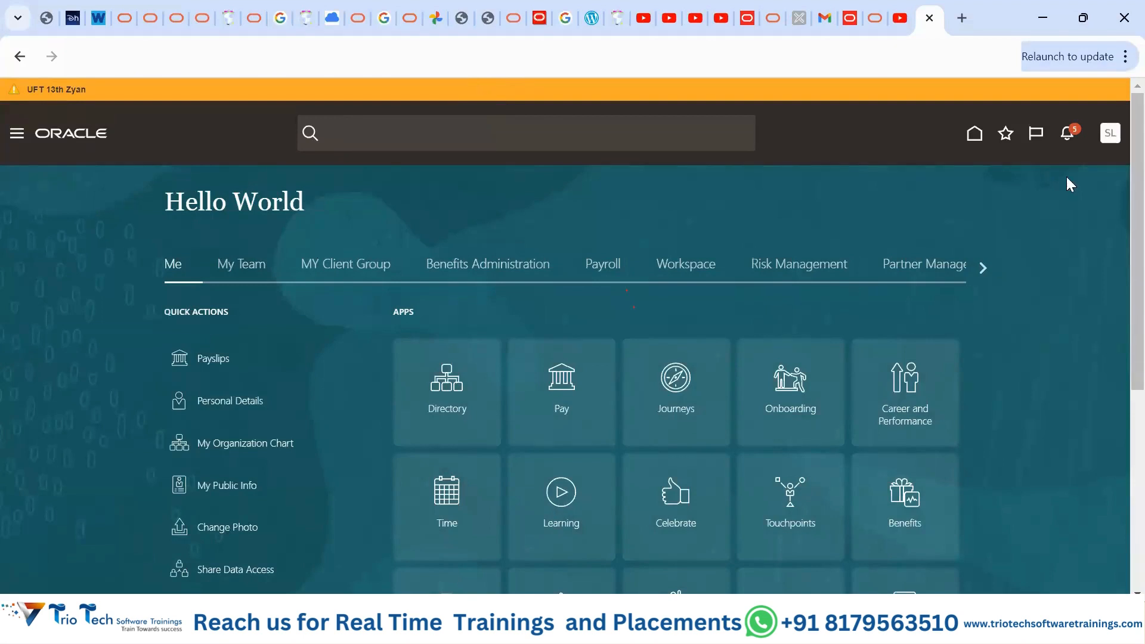
- Change the regional date format preference from dd-MM-yyyy to MM/dd/yyyy
left_click(1112, 140)
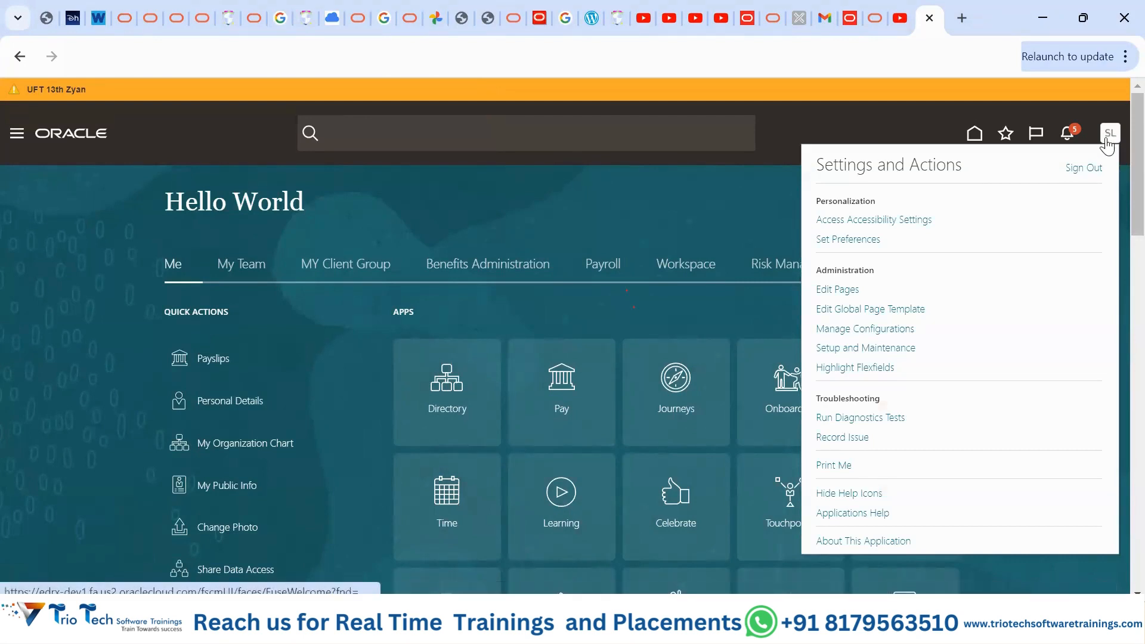
left_click(835, 240)
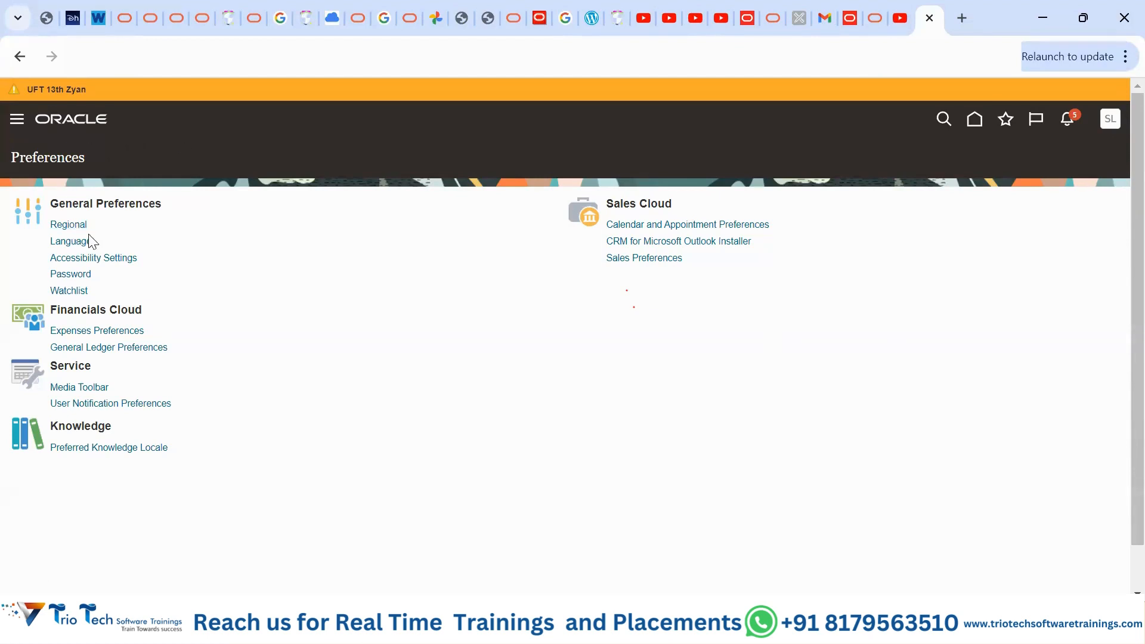
left_click(70, 226)
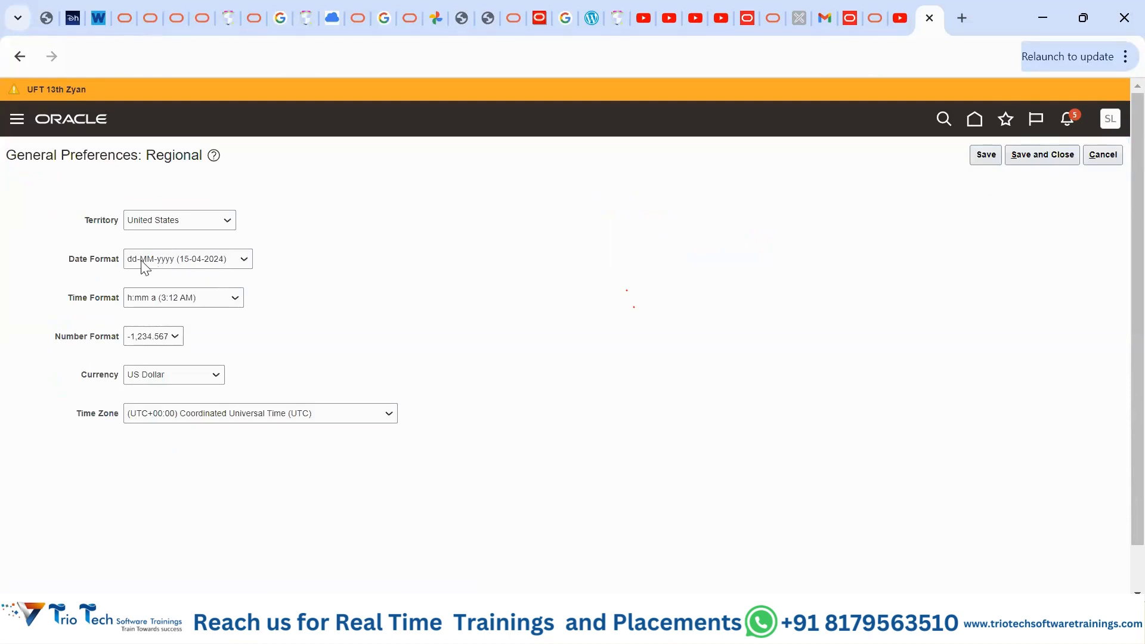
left_click(244, 265)
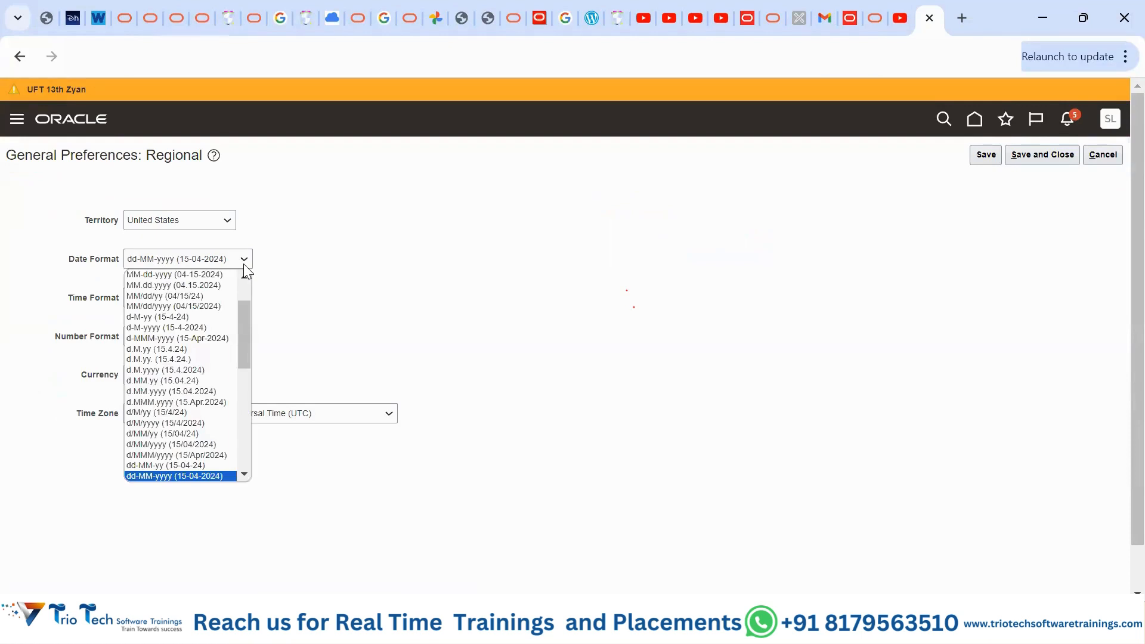
left_click(201, 306)
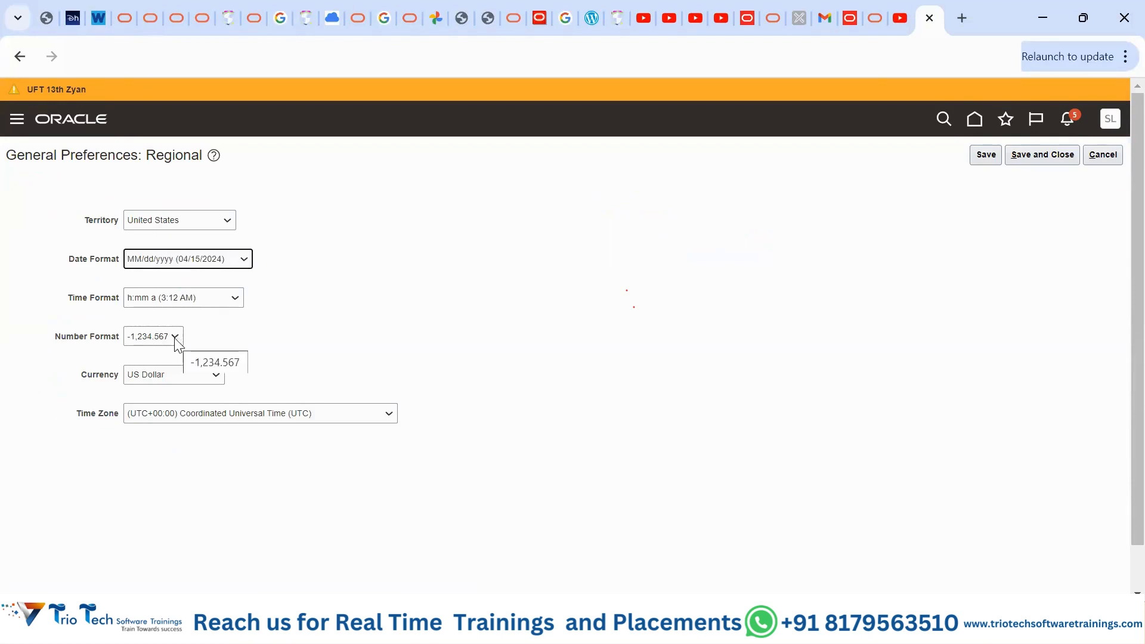
left_click(370, 335)
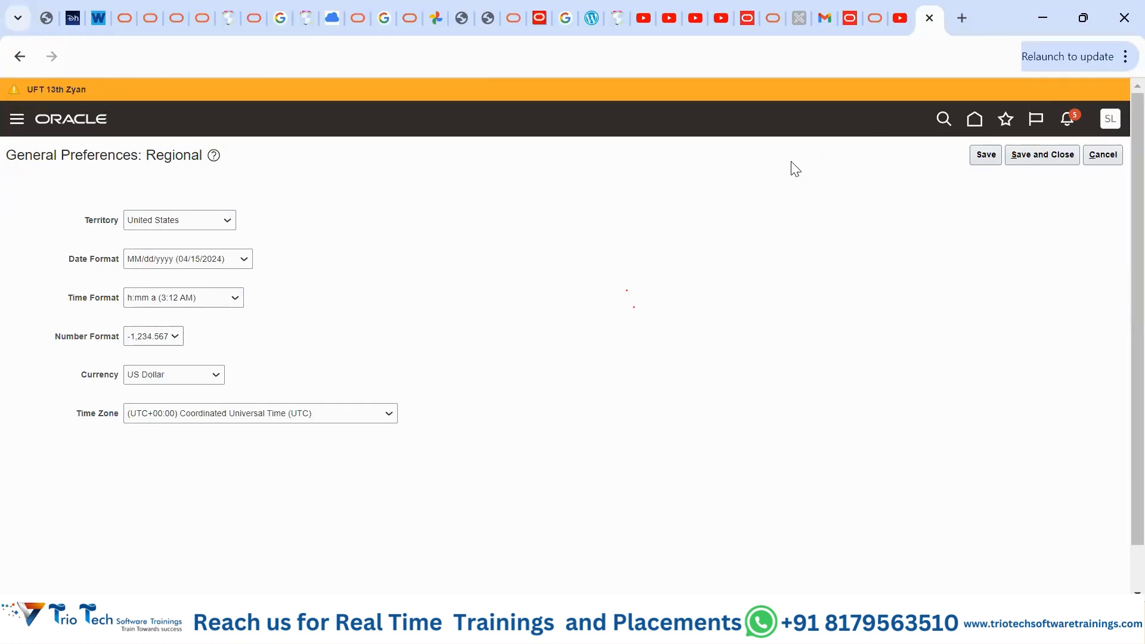
- Save the regional settings, then set the current session language to French and save
left_click(1039, 153)
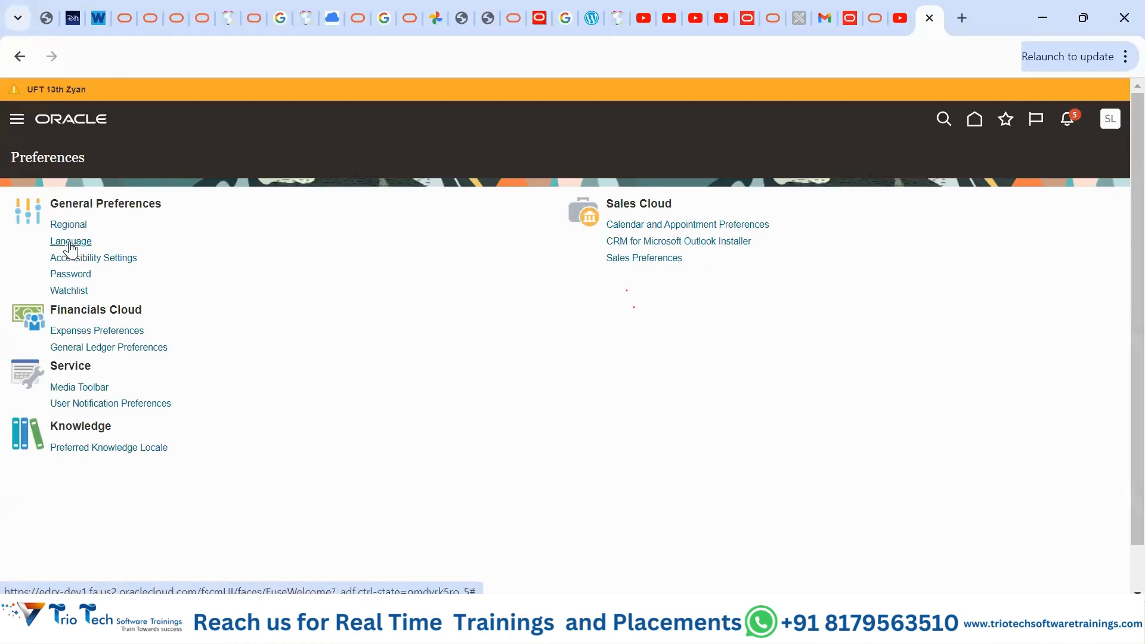
left_click(69, 245)
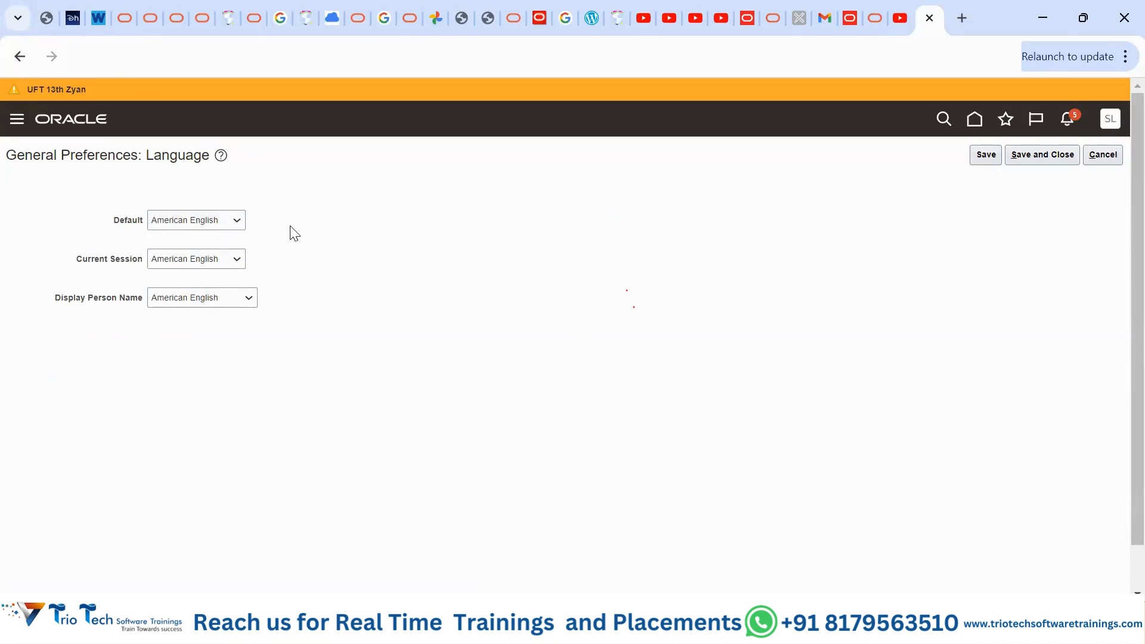
left_click(232, 260)
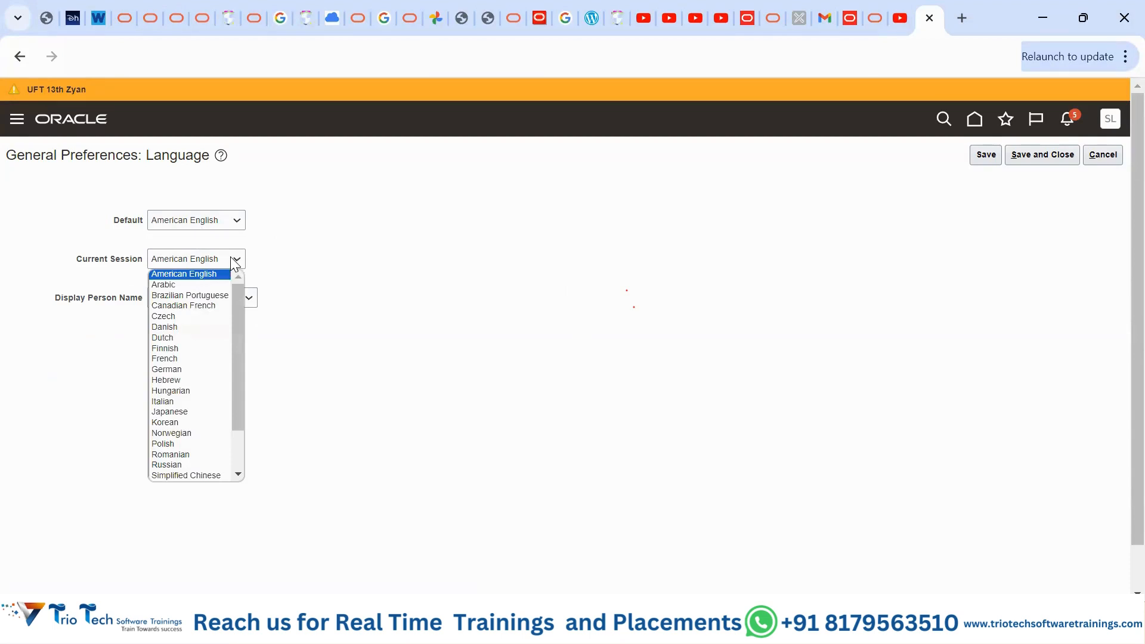
left_click(217, 358)
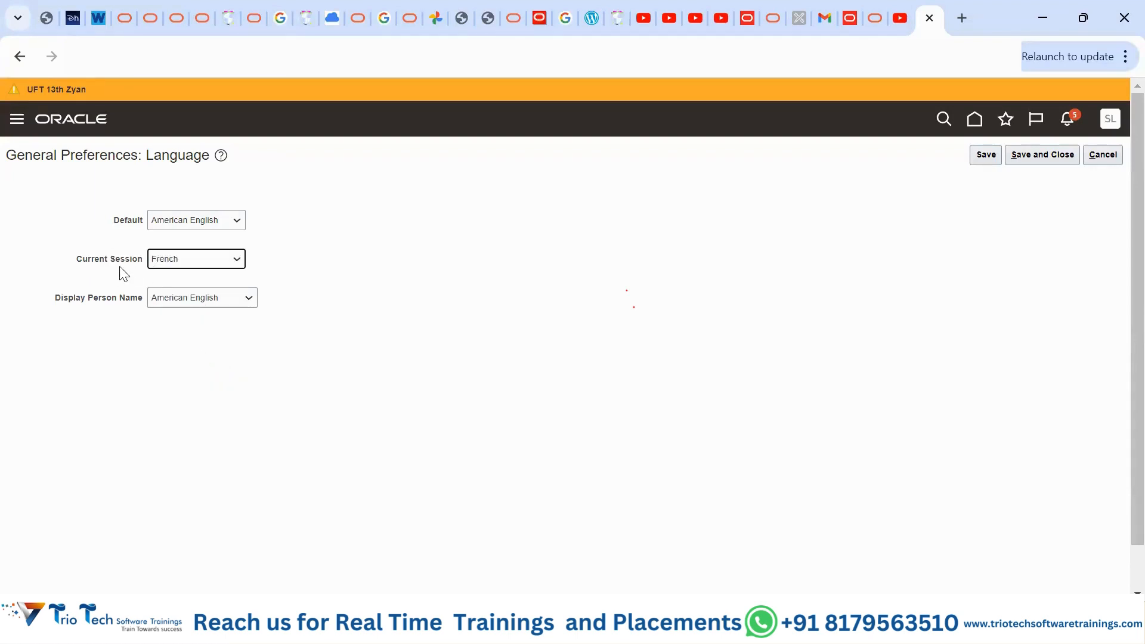
left_click(1038, 169)
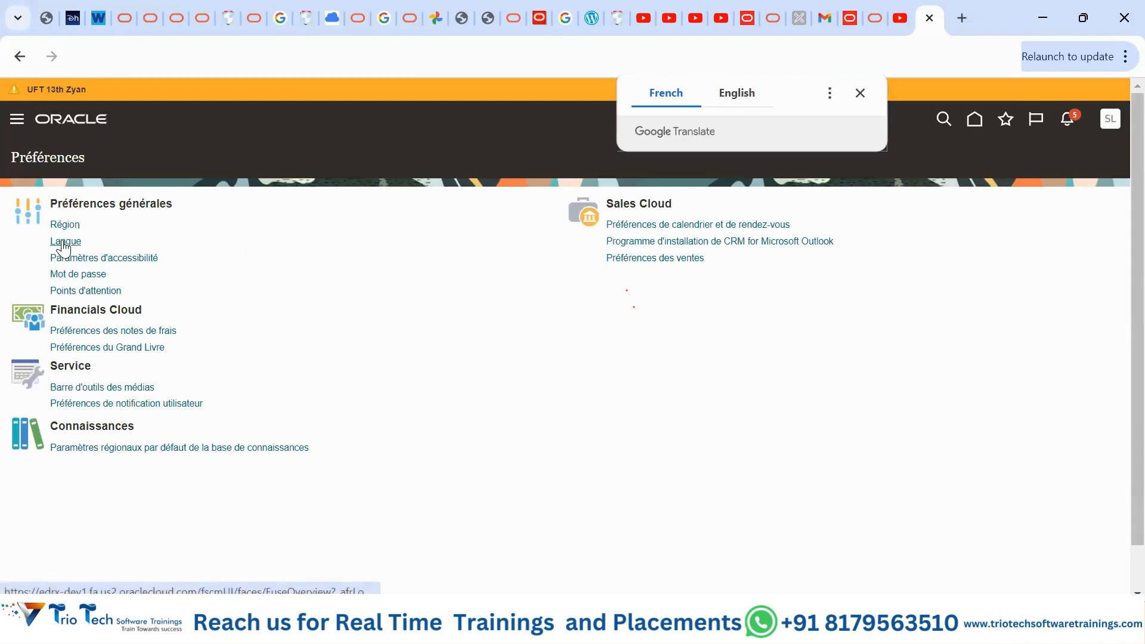
- Dismiss the translation prompt, return to the French home page, and open the Navigator
left_click(975, 120)
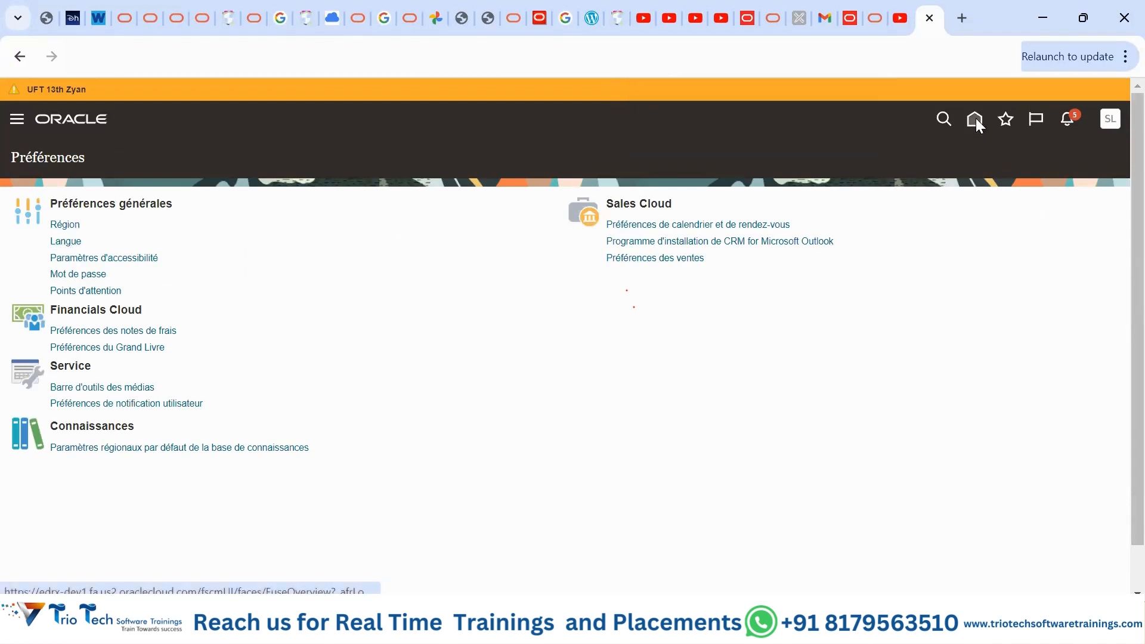
left_click(976, 119)
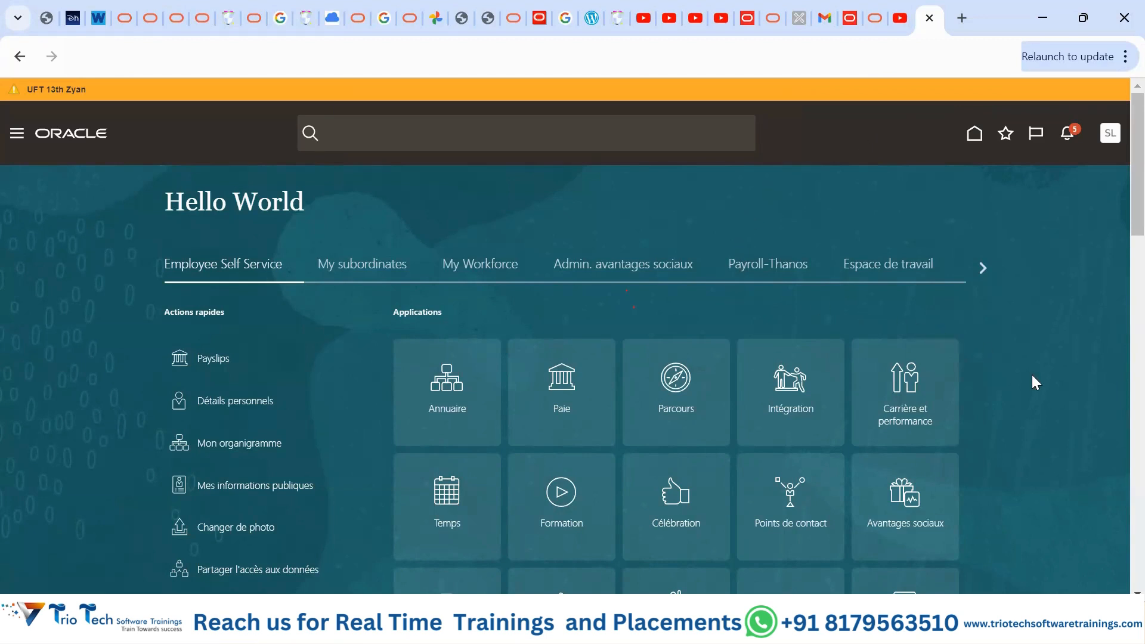
scroll(1032, 376, "down", 5)
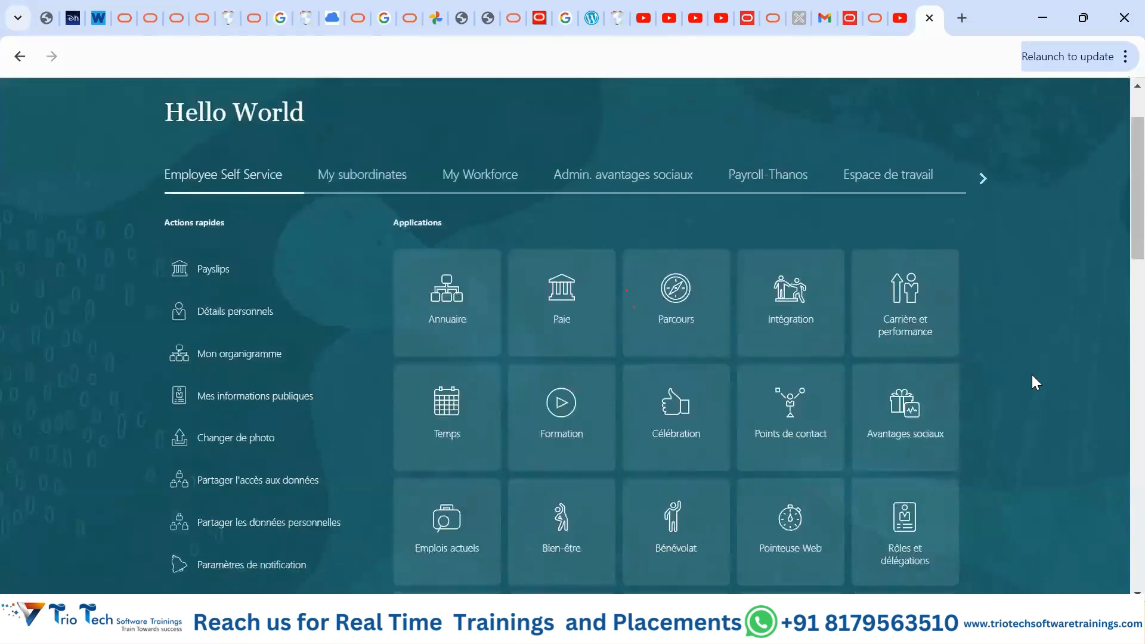
scroll(1033, 373, "up", 5)
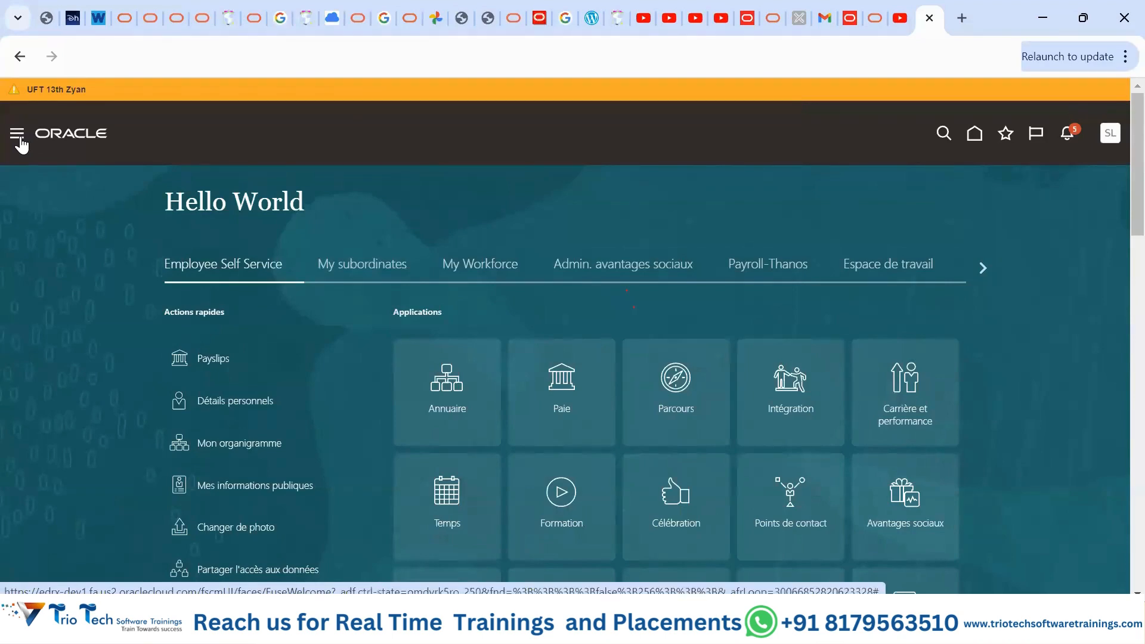
left_click(21, 143)
- Choose Définir les préférences from the Navigator's Outils group
scroll(107, 338, "down", 7)
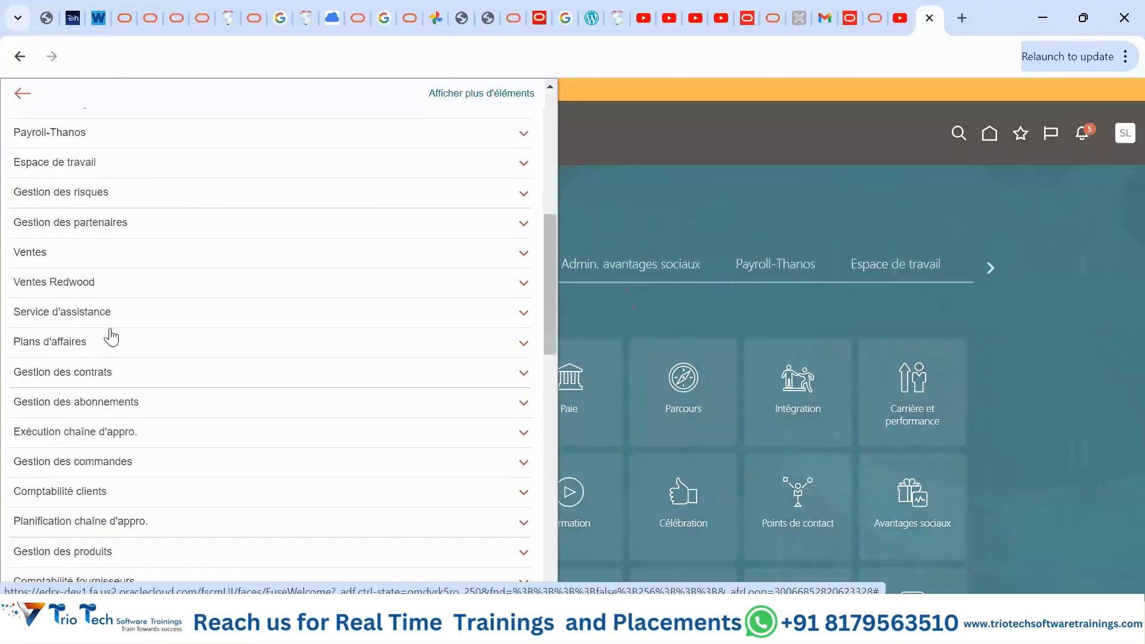
scroll(109, 334, "down", 10)
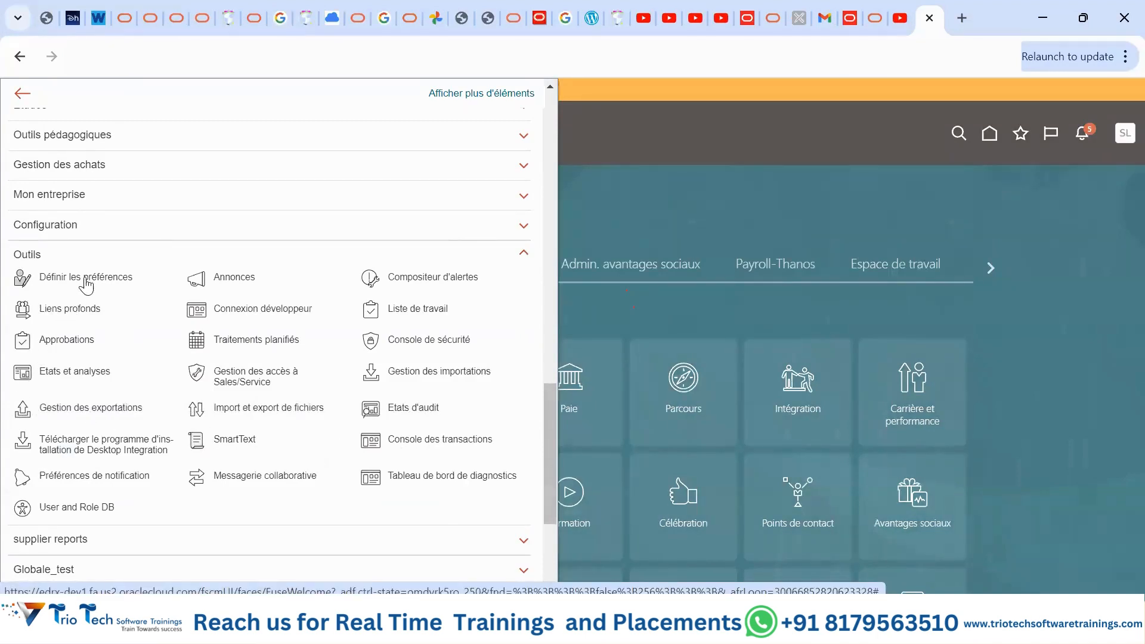
left_click(74, 284)
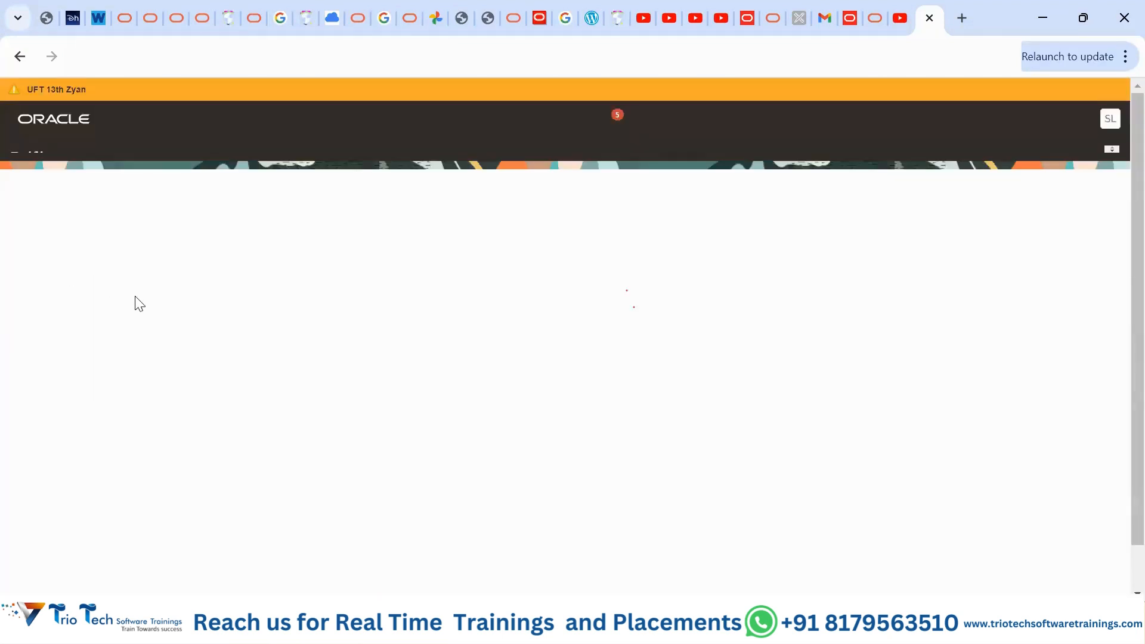
- Set the session language back to American English (Anglais américain), save, and return home
left_click(62, 244)
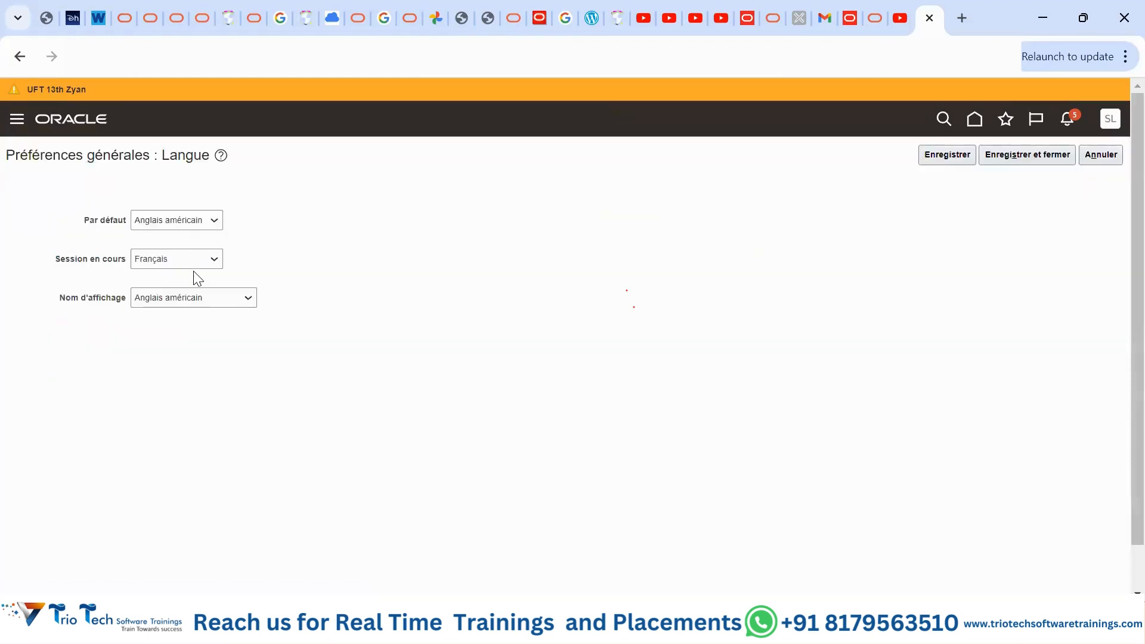
left_click(193, 265)
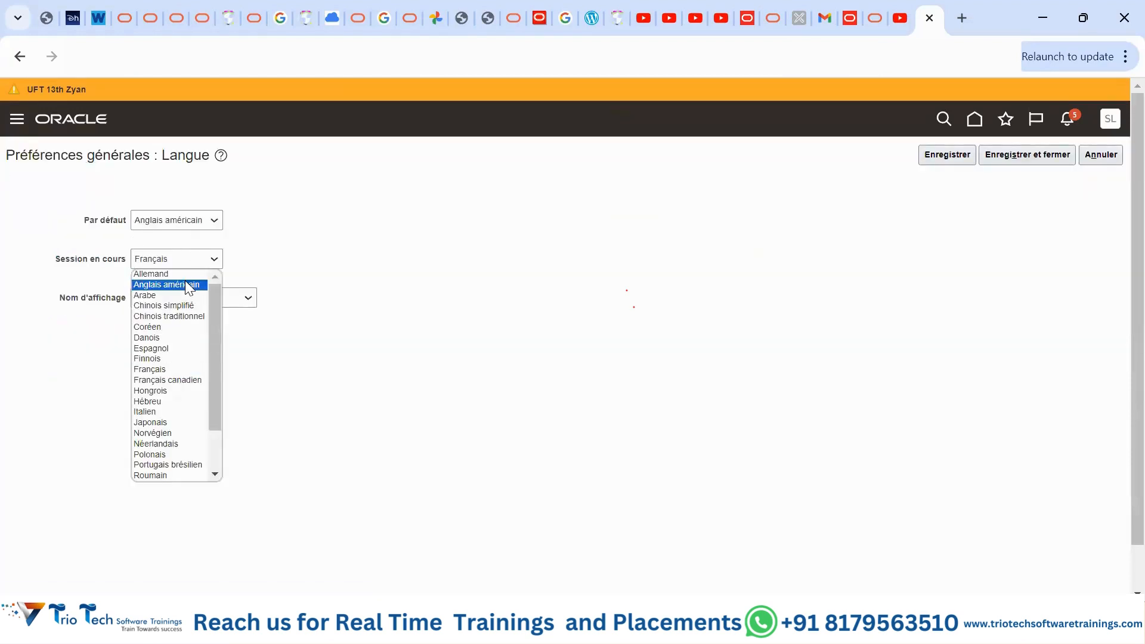
left_click(185, 280)
left_click(1010, 158)
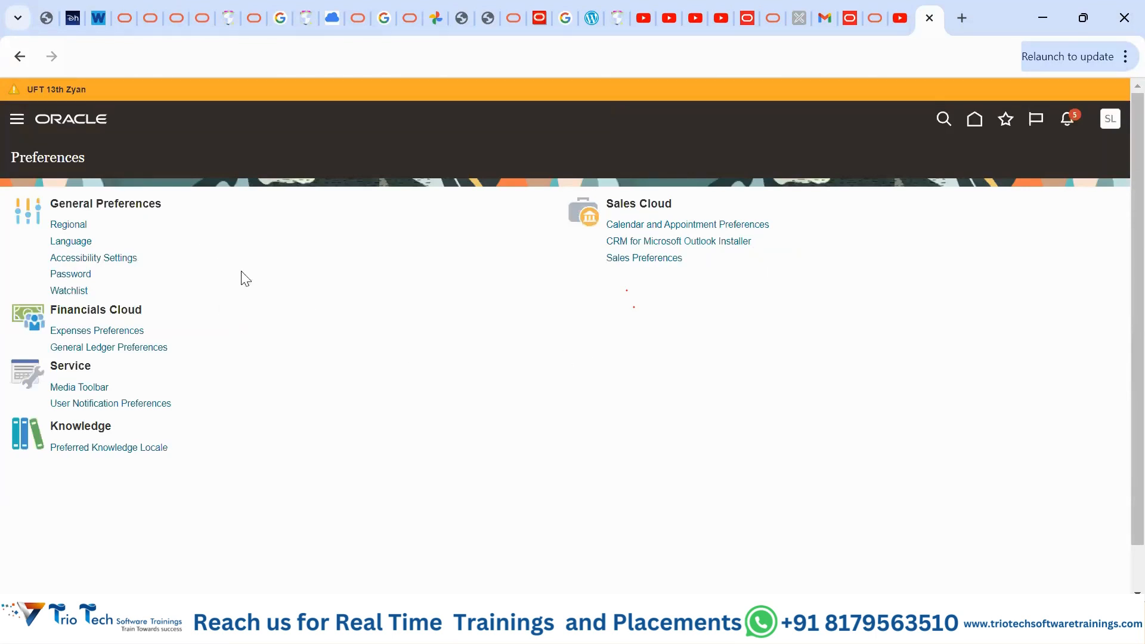
left_click(970, 121)
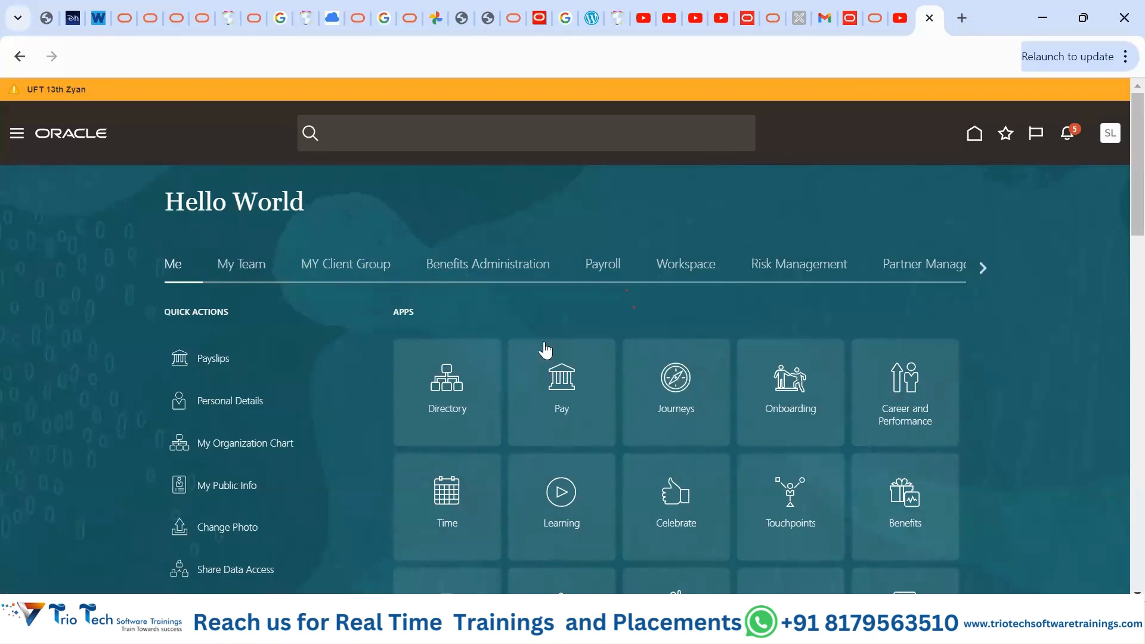
- Open Person Management from the My Client Group apps and point out the Person Number criterion
left_click(333, 266)
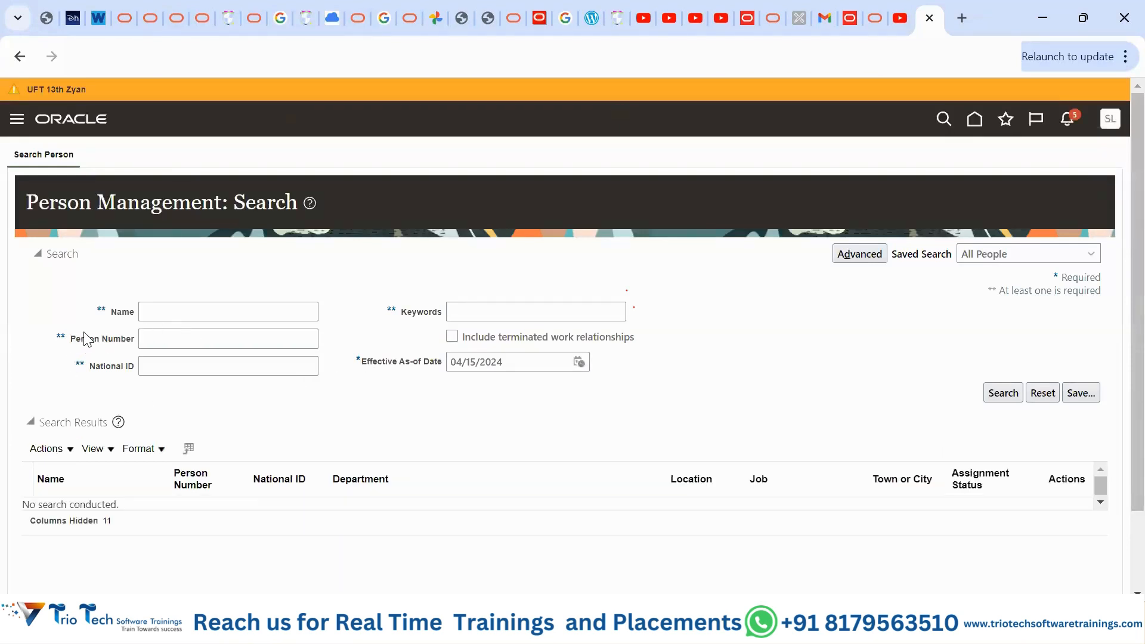
left_click_drag(67, 340, 141, 345)
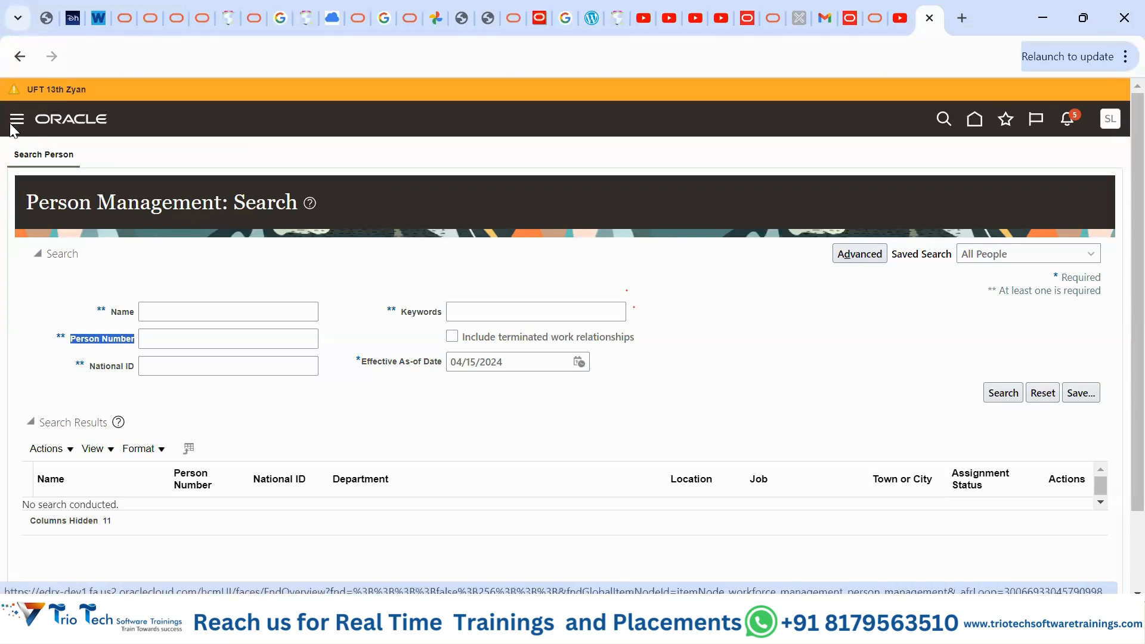
- Go to Tools > Scheduled Processes from the Navigator
left_click(15, 122)
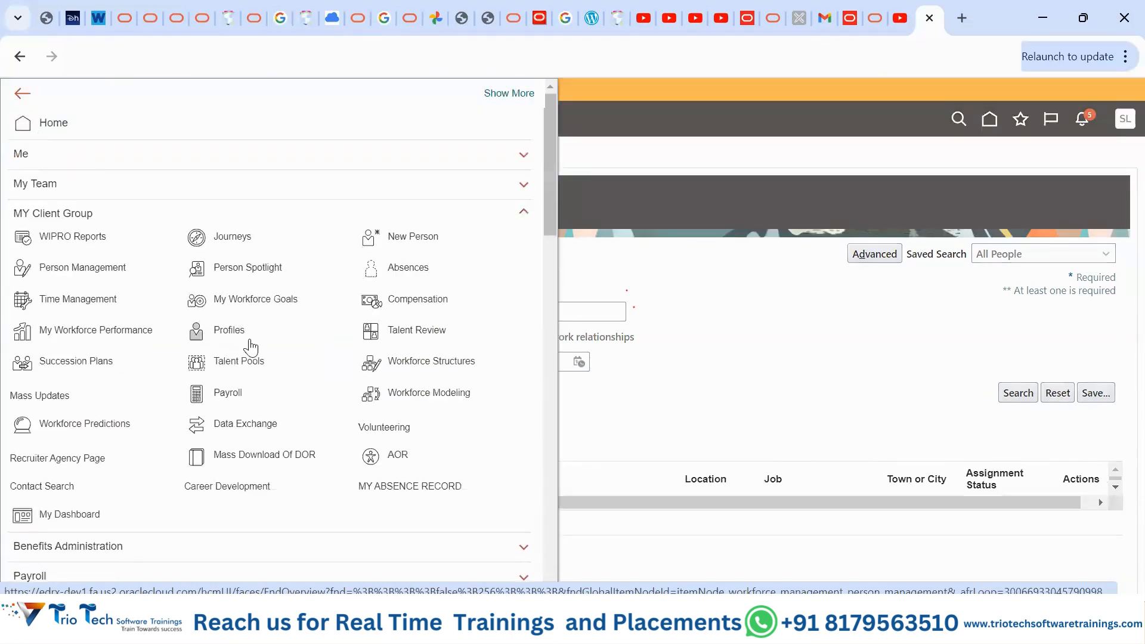
scroll(263, 363, "down", 20)
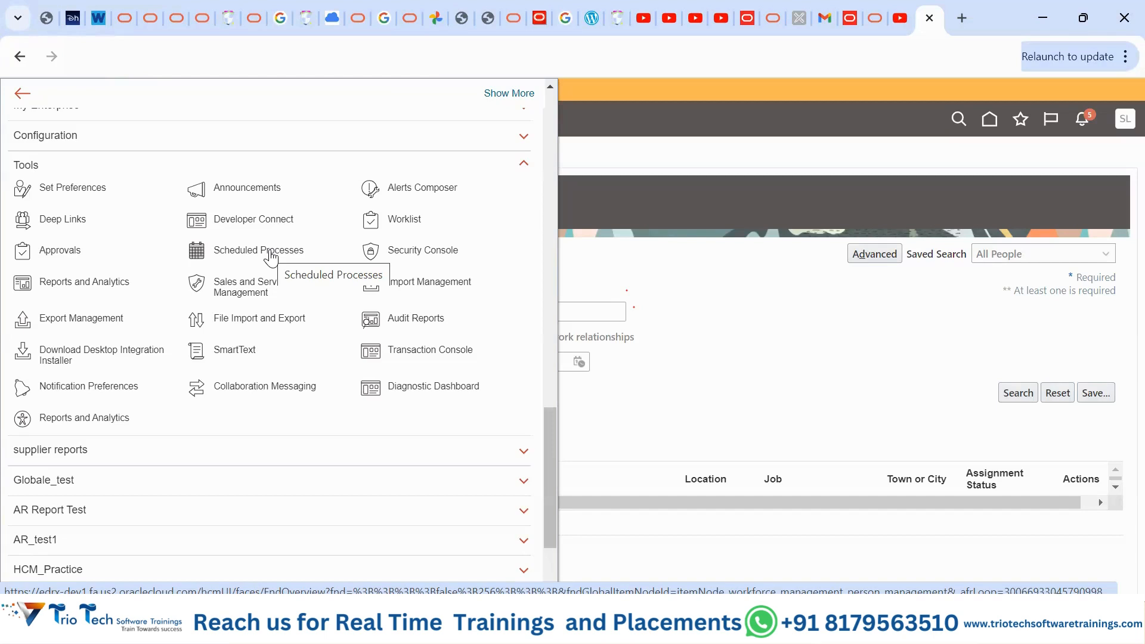
left_click(270, 253)
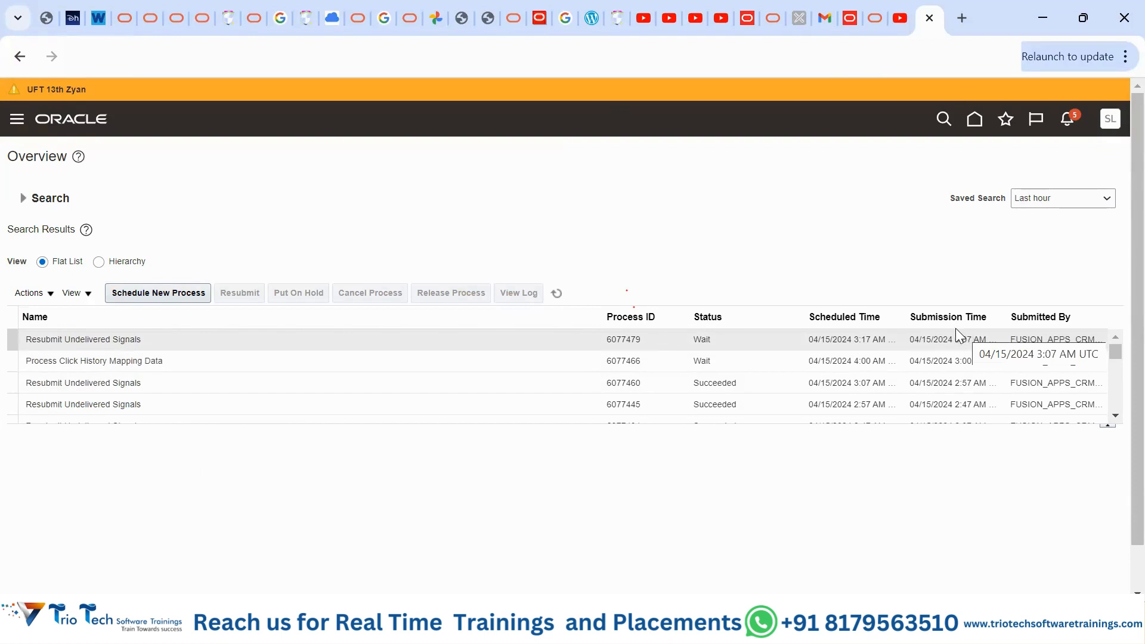
- Schedule a new process by searching 'Person%Name' and choosing the Vishnu Person names job
left_click(141, 296)
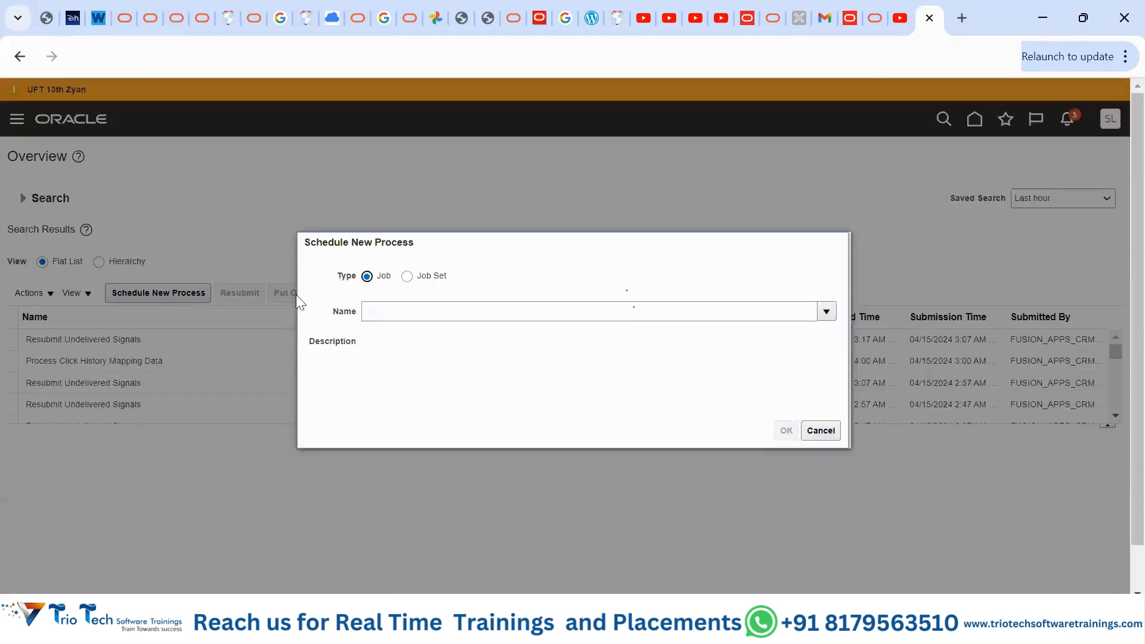
left_click(831, 315)
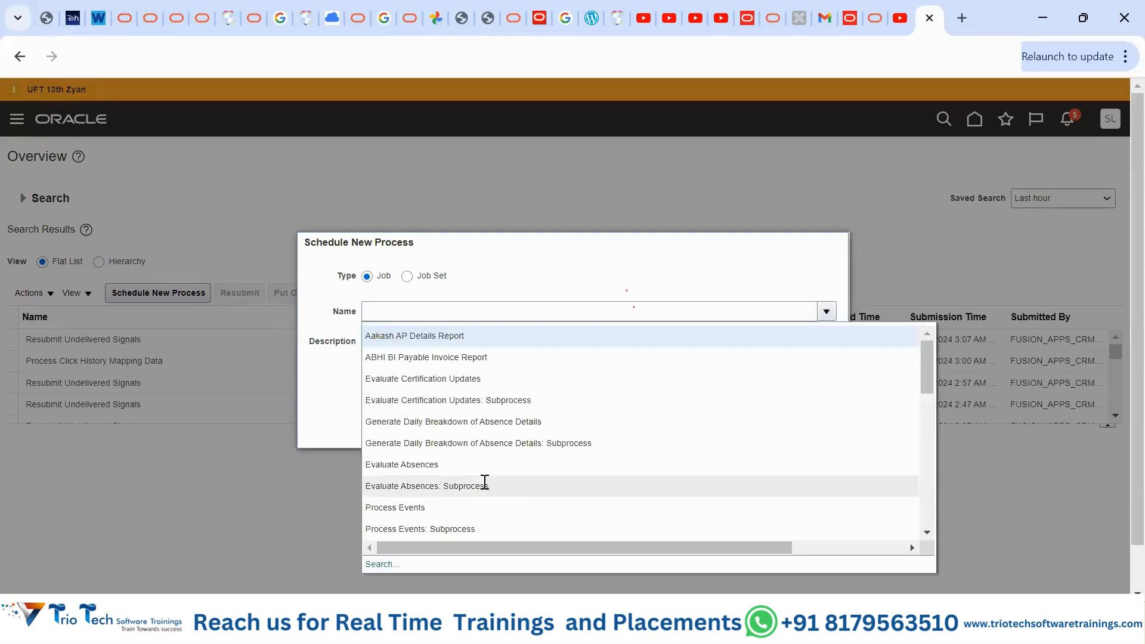
scroll(477, 513, "down", 5)
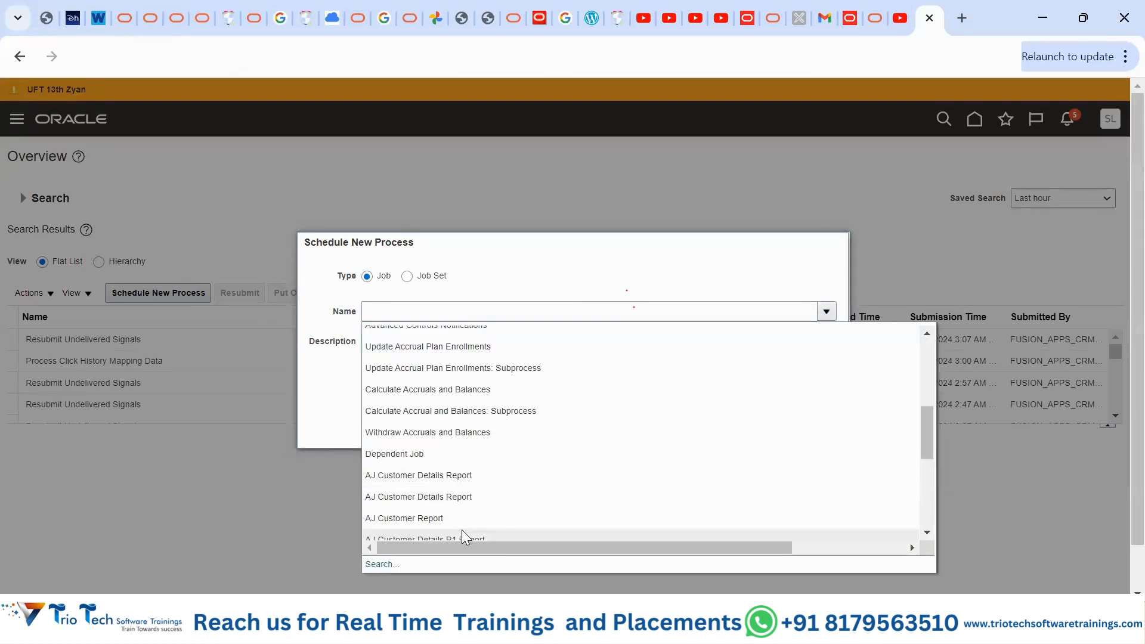
left_click(382, 564)
left_click(423, 316)
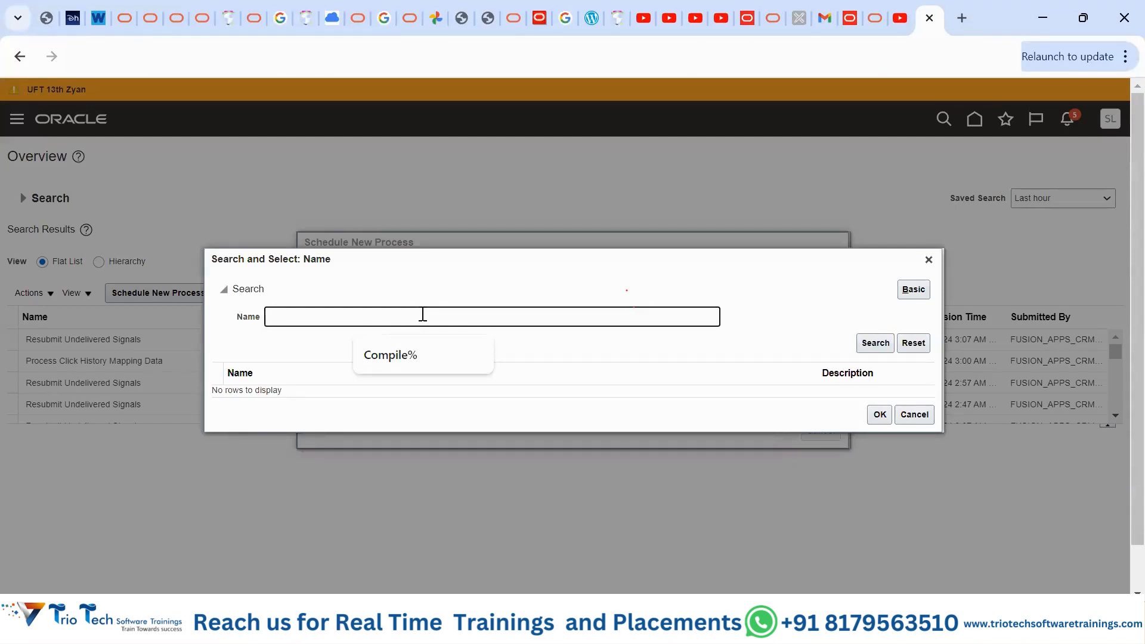
type("Person")
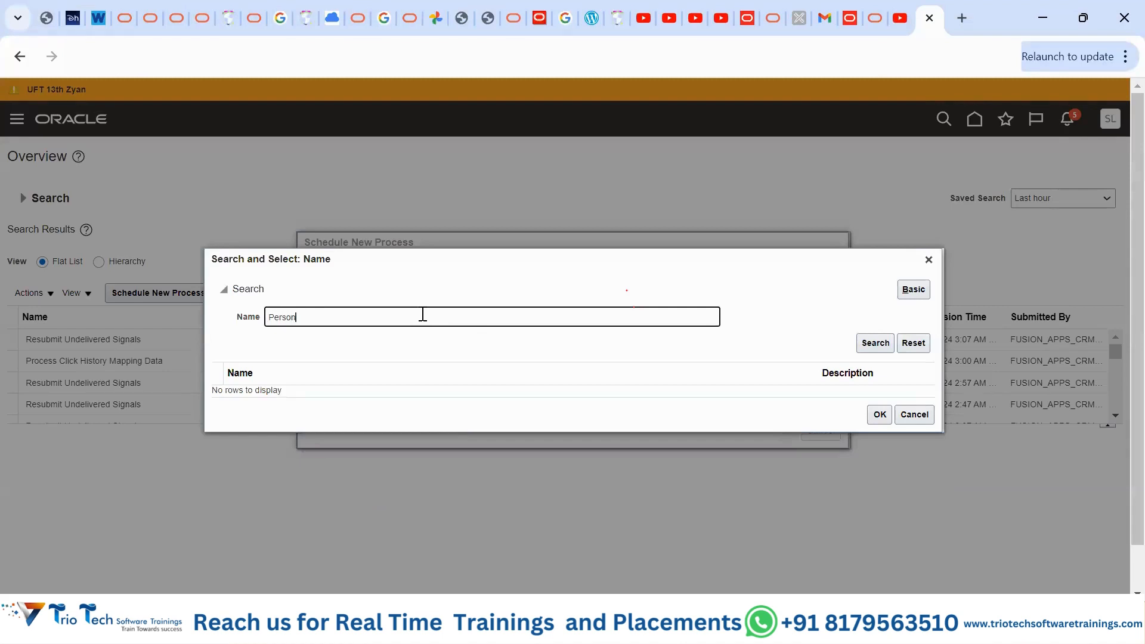
type("%Name")
left_click(888, 344)
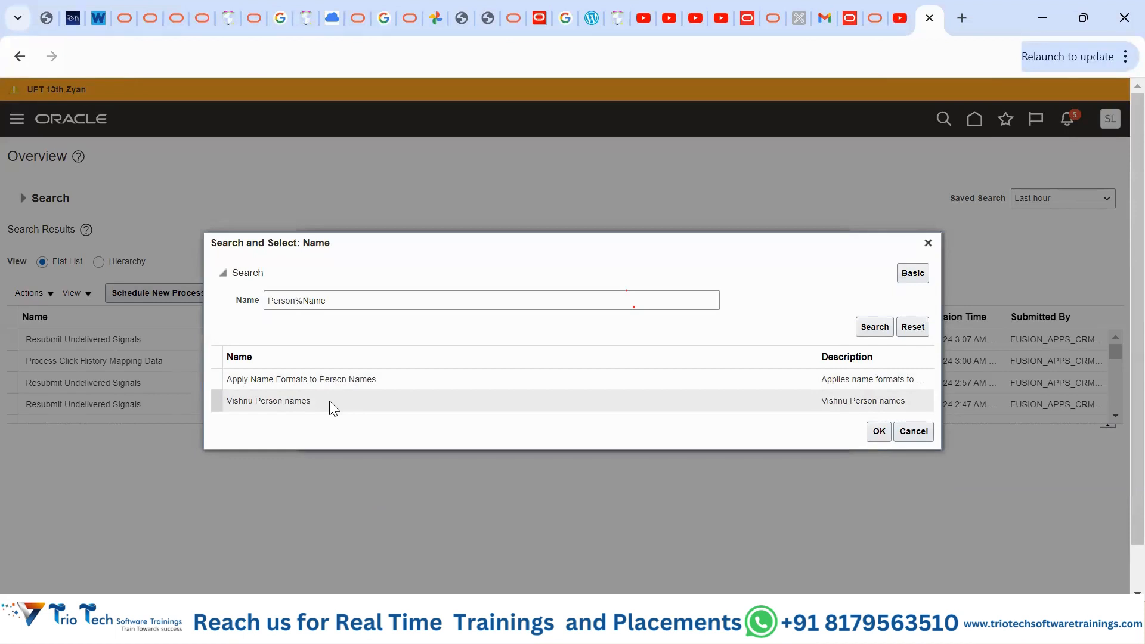
left_click(329, 401)
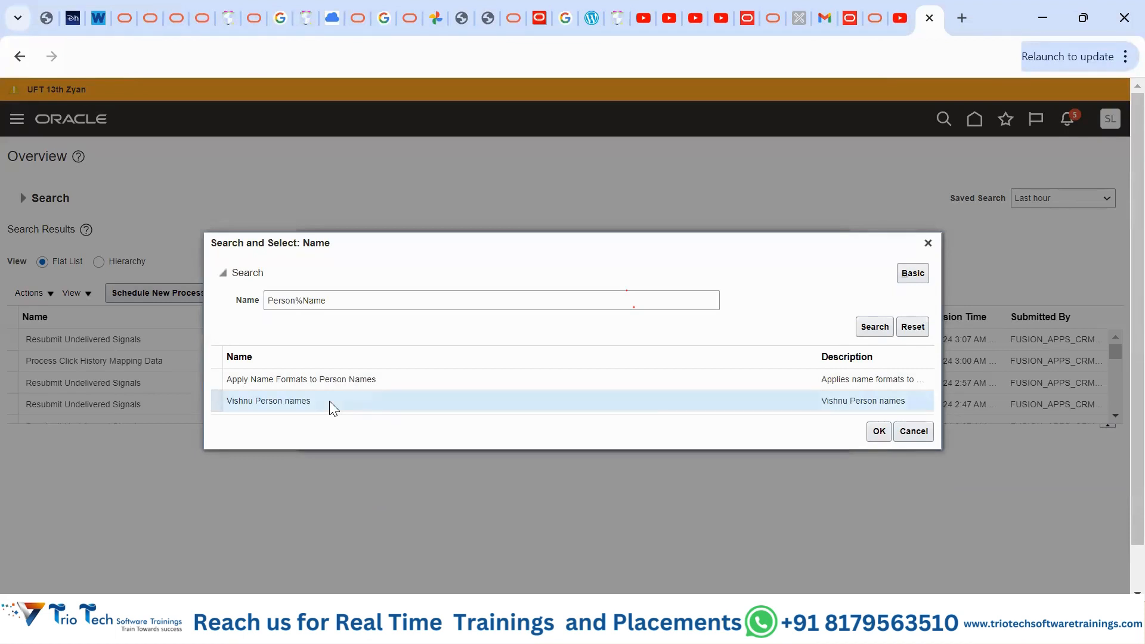
left_click(878, 432)
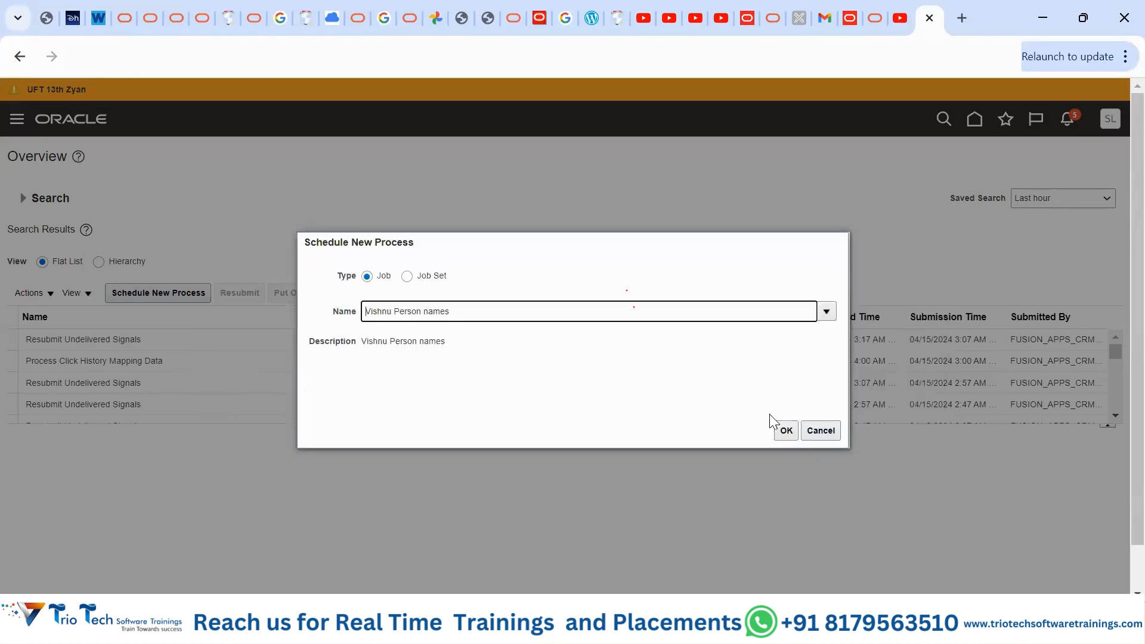
- Submit the Vishnu Person names job as process 6077522 and refresh the list
left_click(785, 430)
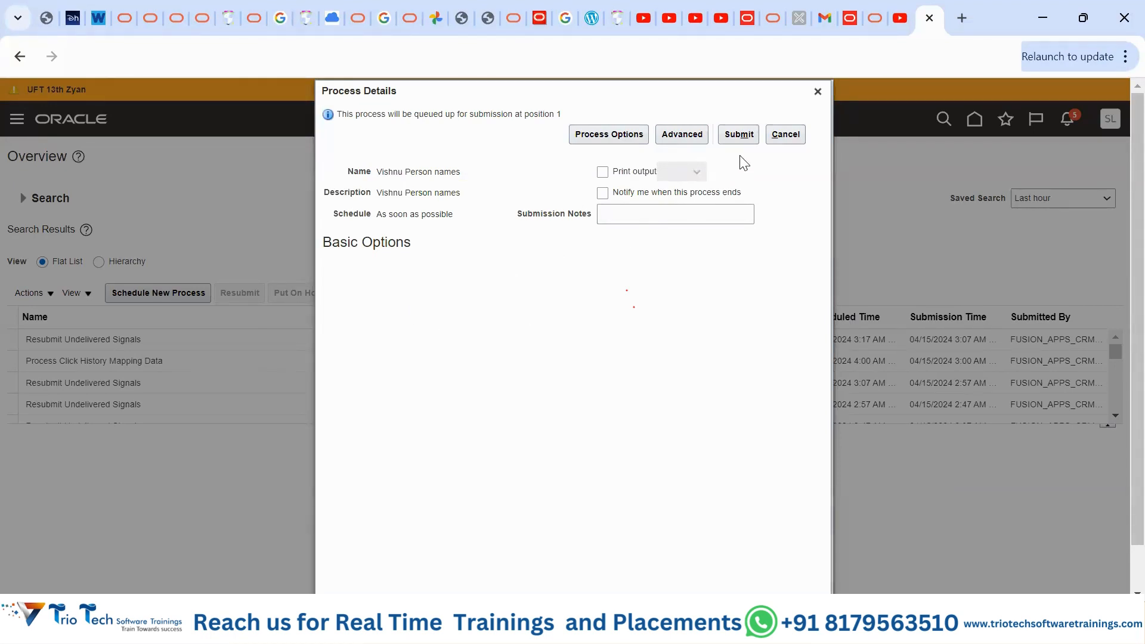
left_click(743, 139)
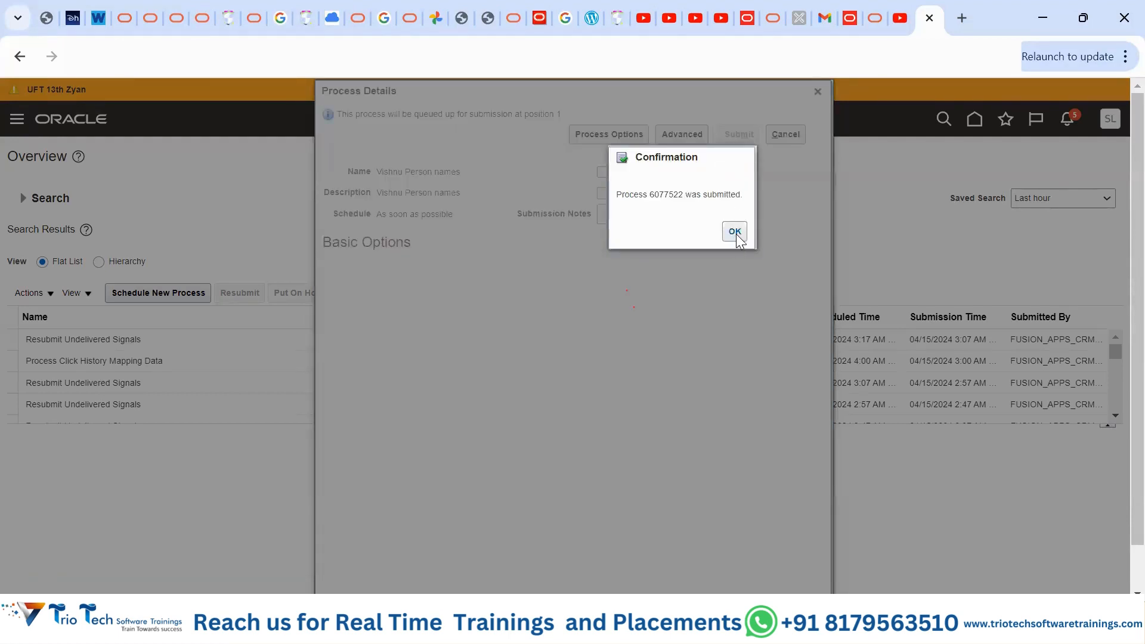
left_click(735, 232)
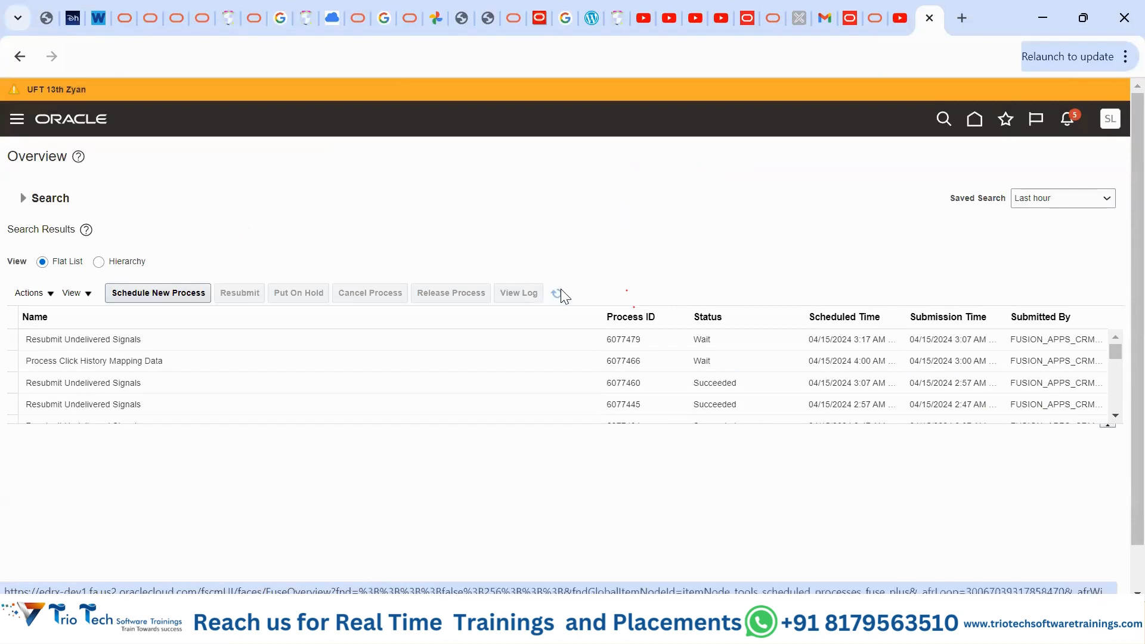
left_click(561, 291)
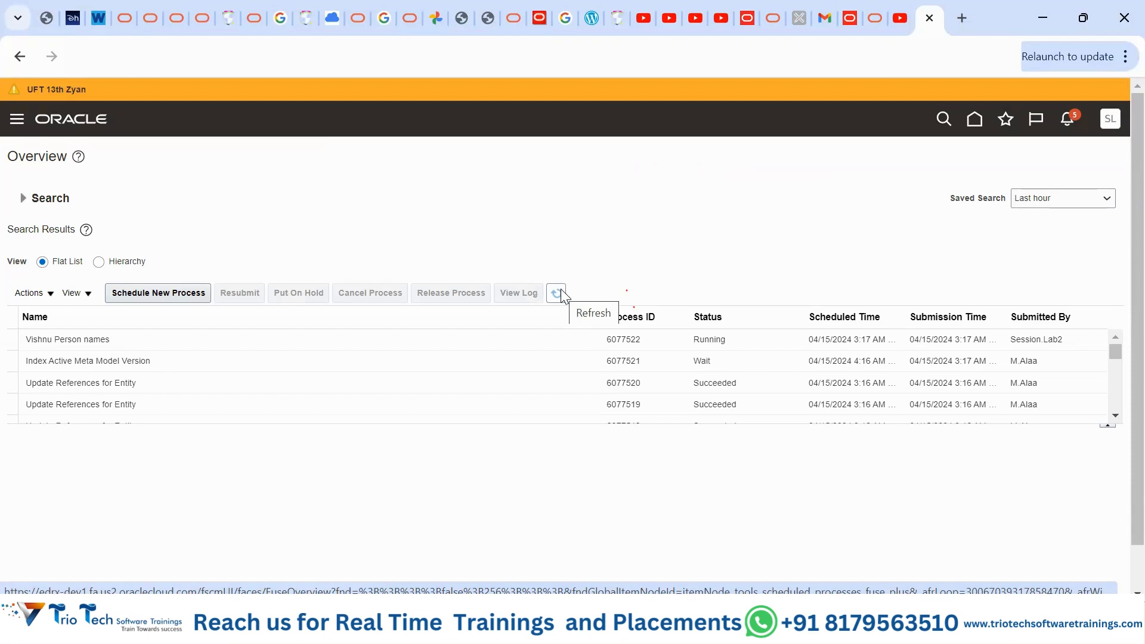
- Refresh to see process 6077522 in Error, then view its details and parameters
left_click(561, 290)
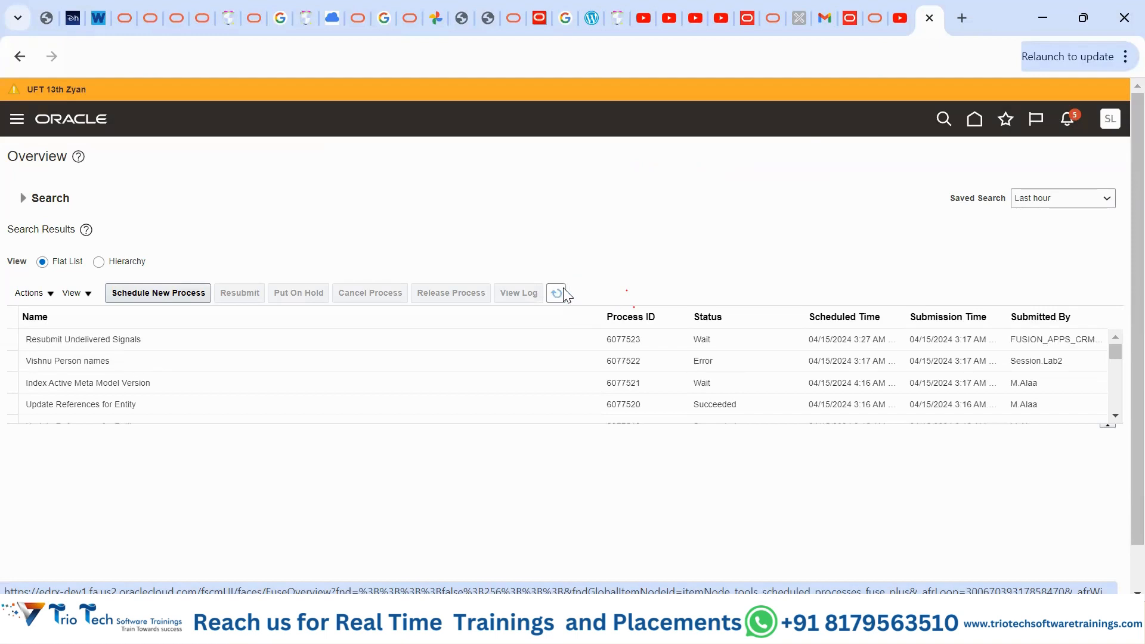
left_click(62, 361)
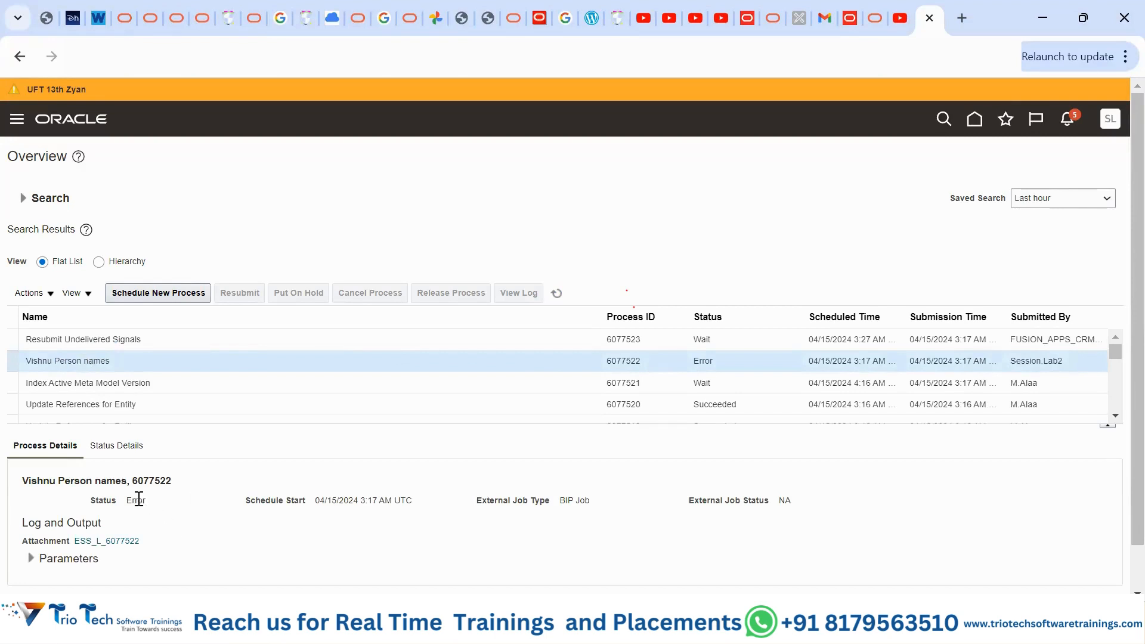
left_click(31, 559)
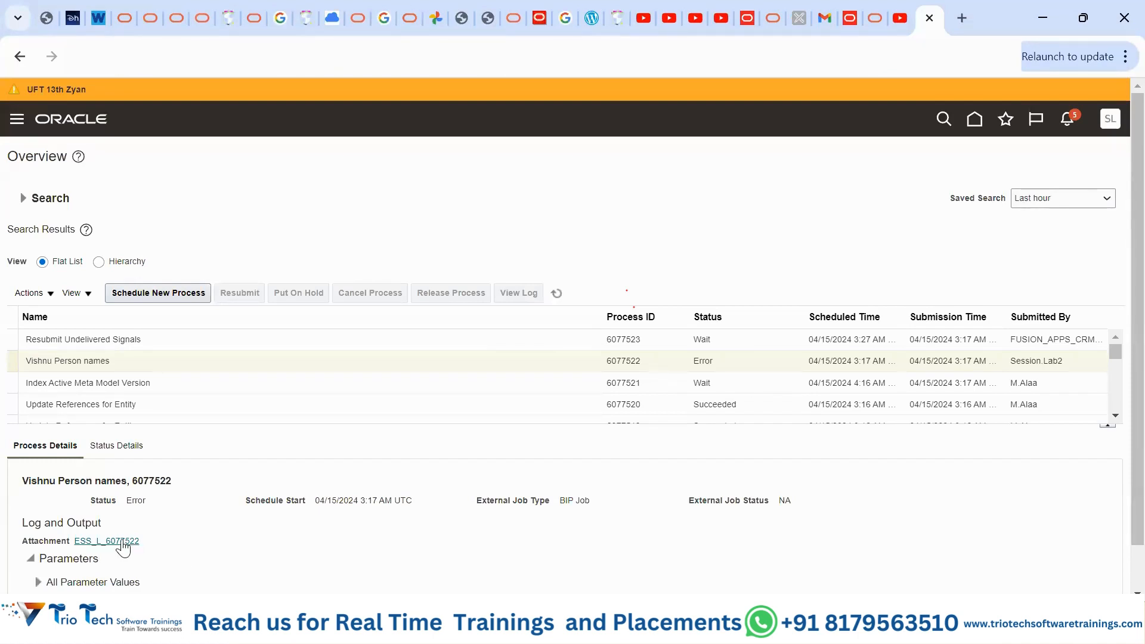
mouse_move(121, 545)
- Open Reports and Analytics from the Navigator's Tools section
left_click(23, 128)
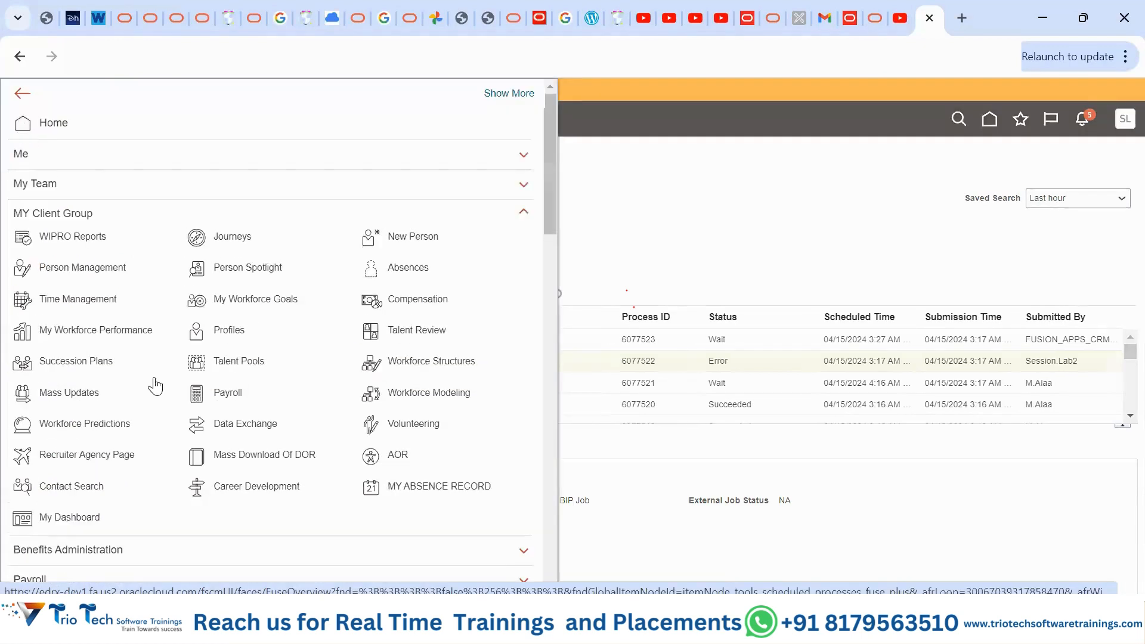
scroll(156, 384, "down", 5)
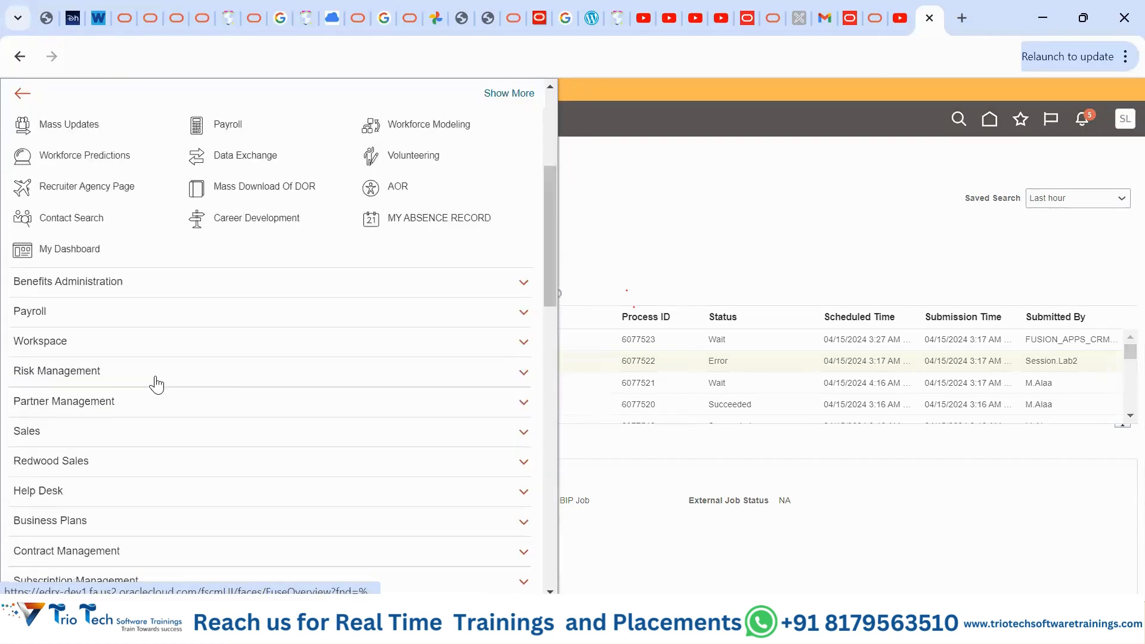
scroll(156, 384, "down", 9)
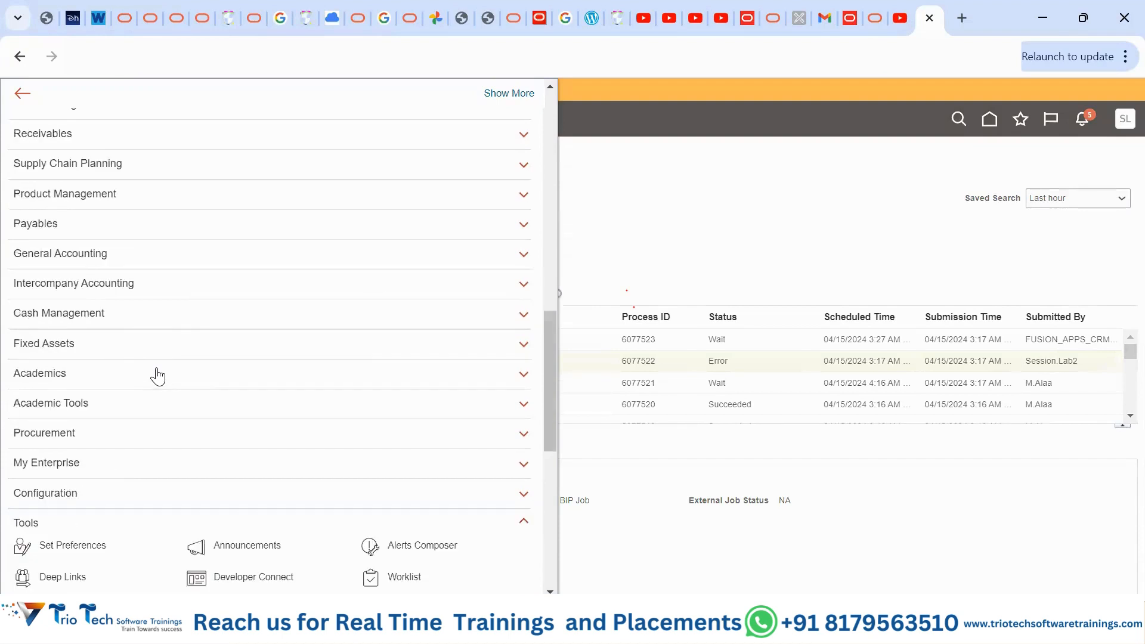
scroll(157, 375, "down", 3)
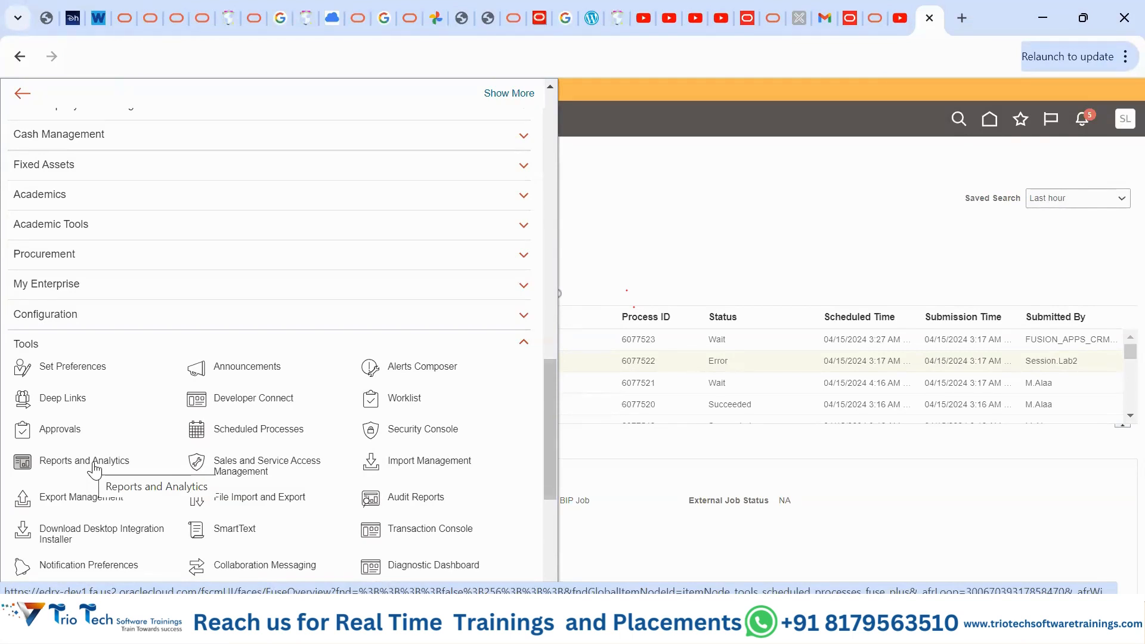
left_click(94, 463)
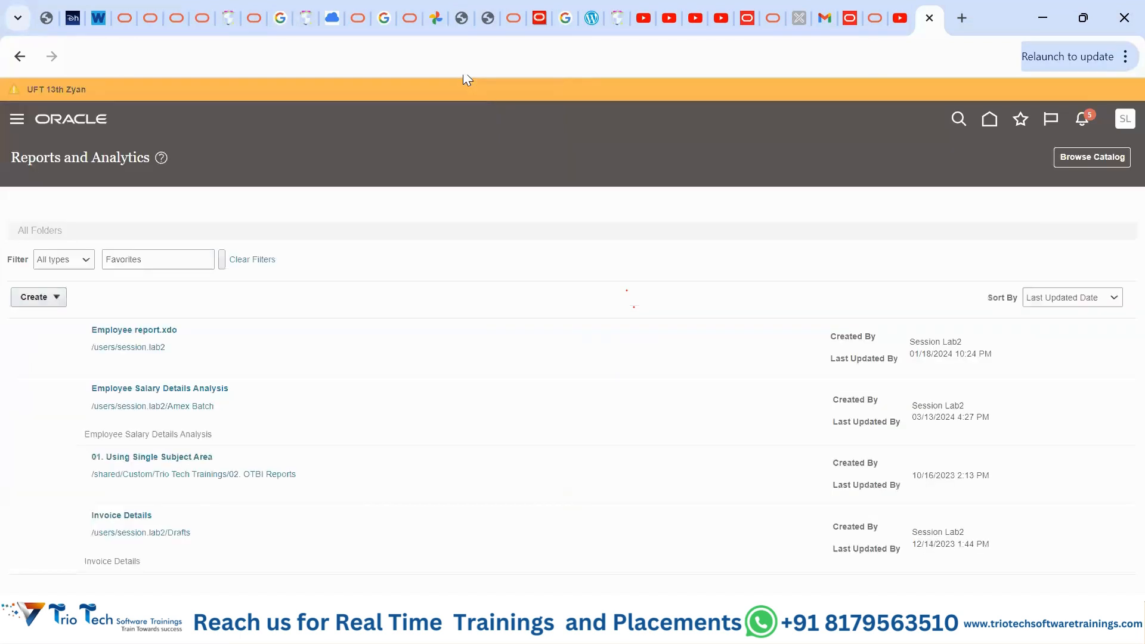
- Open the Employee Salary Details Analysis from the favourites list
scroll(1117, 337, "down", 2)
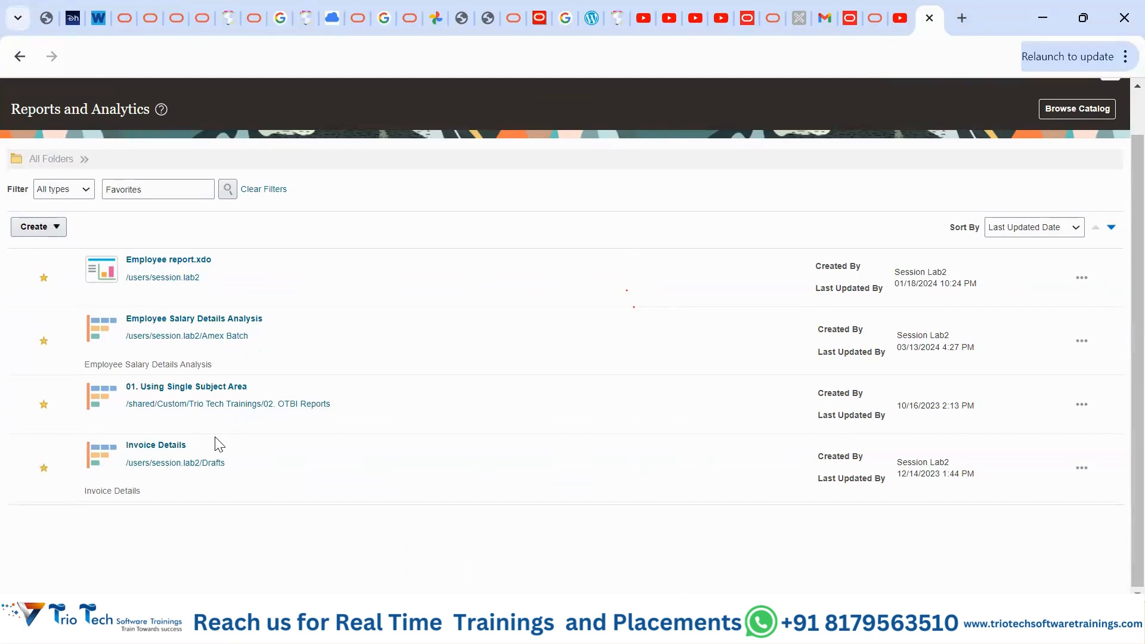
left_click(171, 326)
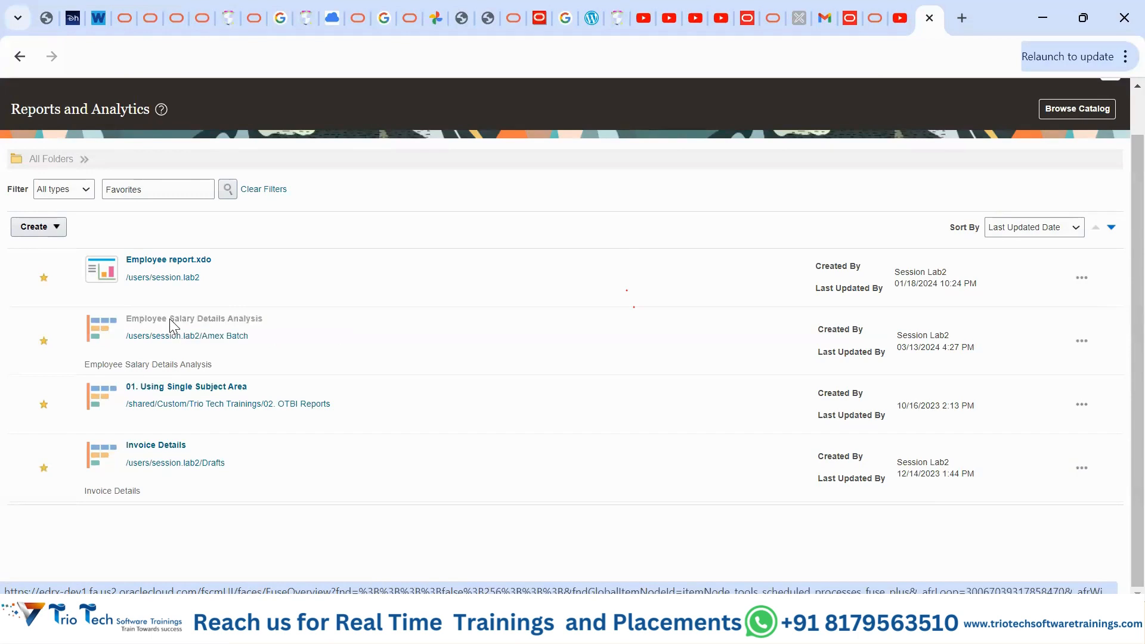
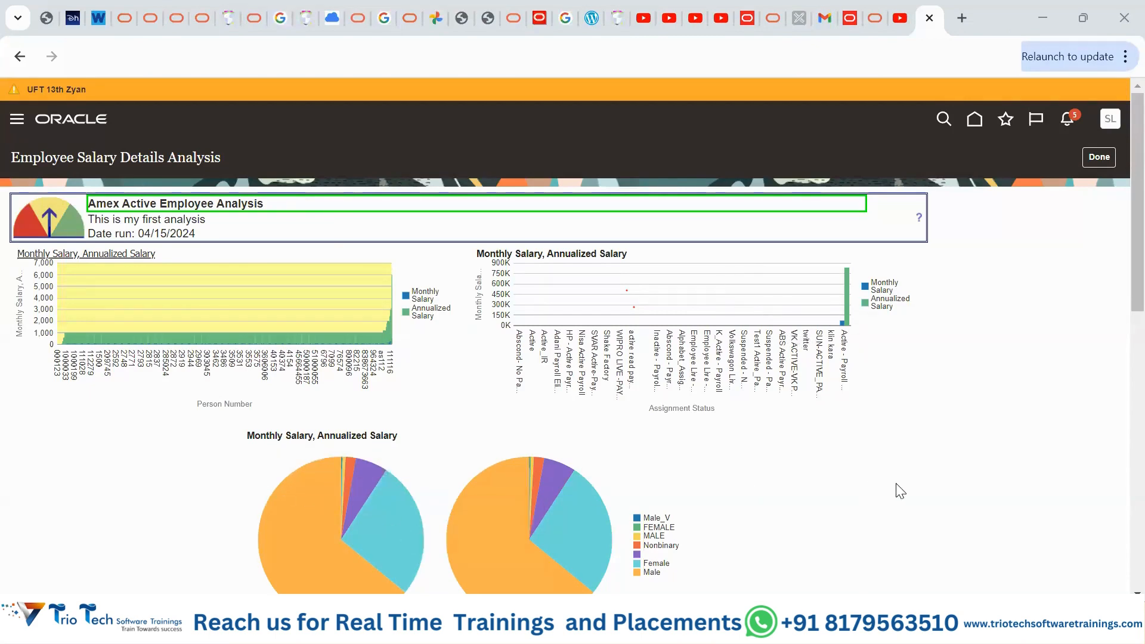
- Close the Employee Salary Details analysis and open Invoice Details from the favourites
scroll(896, 482, "down", 9)
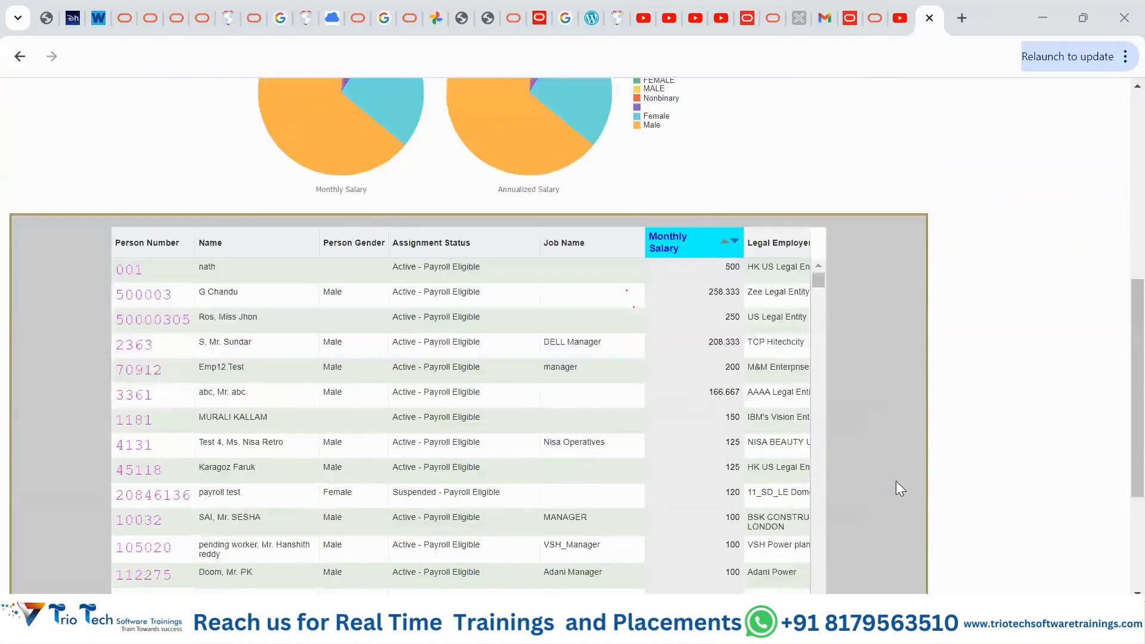
scroll(897, 481, "down", 2)
scroll(897, 480, "up", 6)
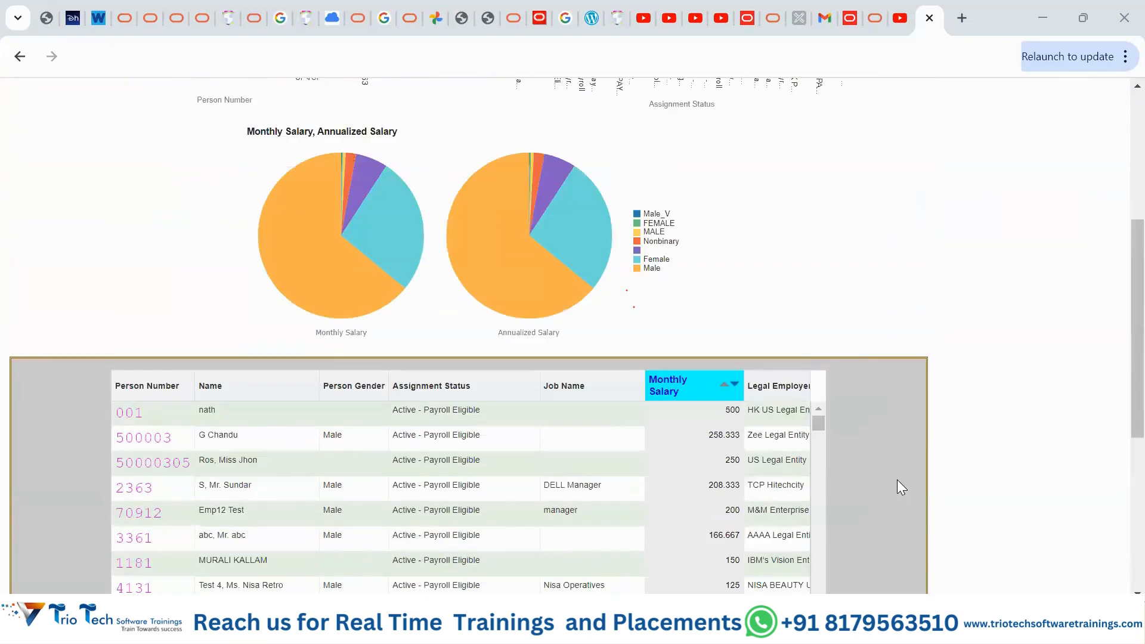
scroll(897, 479, "down", 4)
scroll(897, 488, "up", 3)
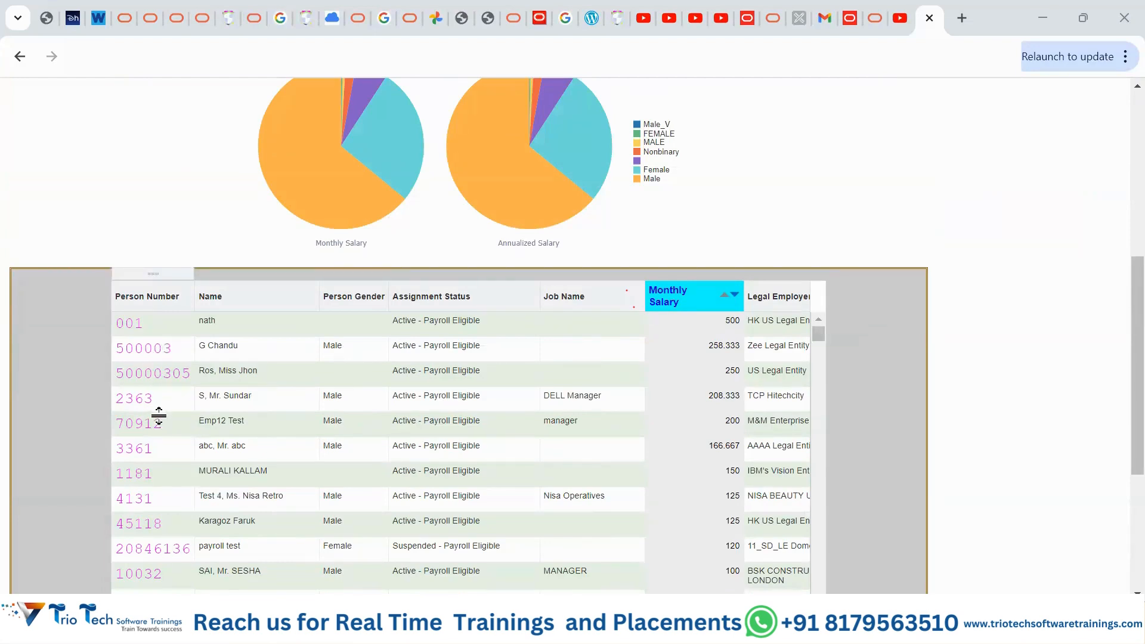
scroll(1025, 460, "up", 6)
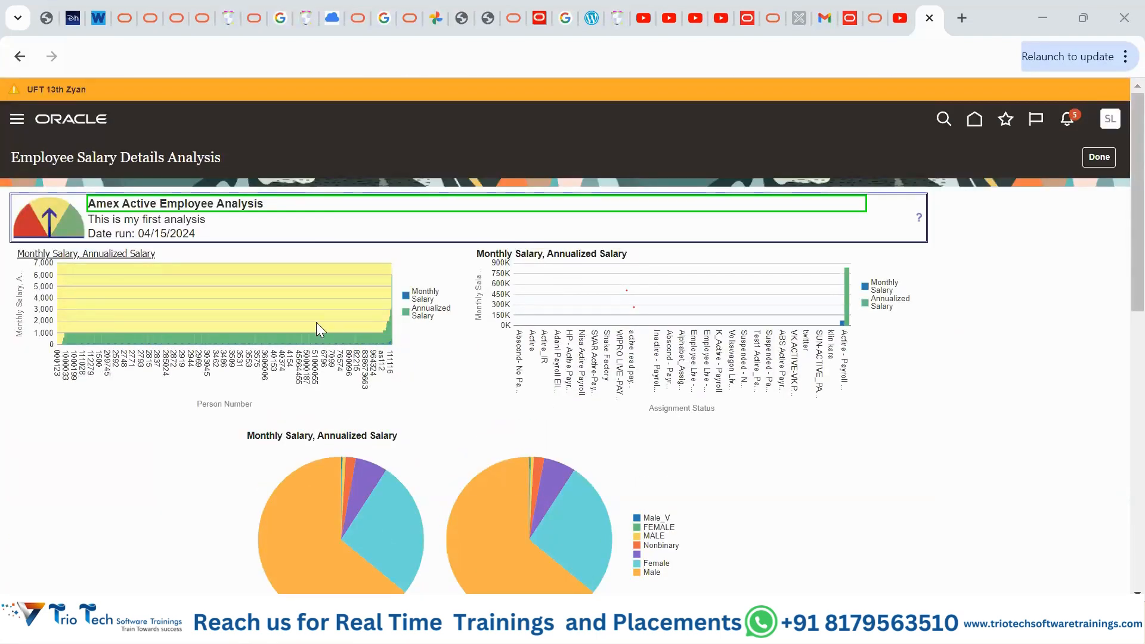
left_click(1092, 163)
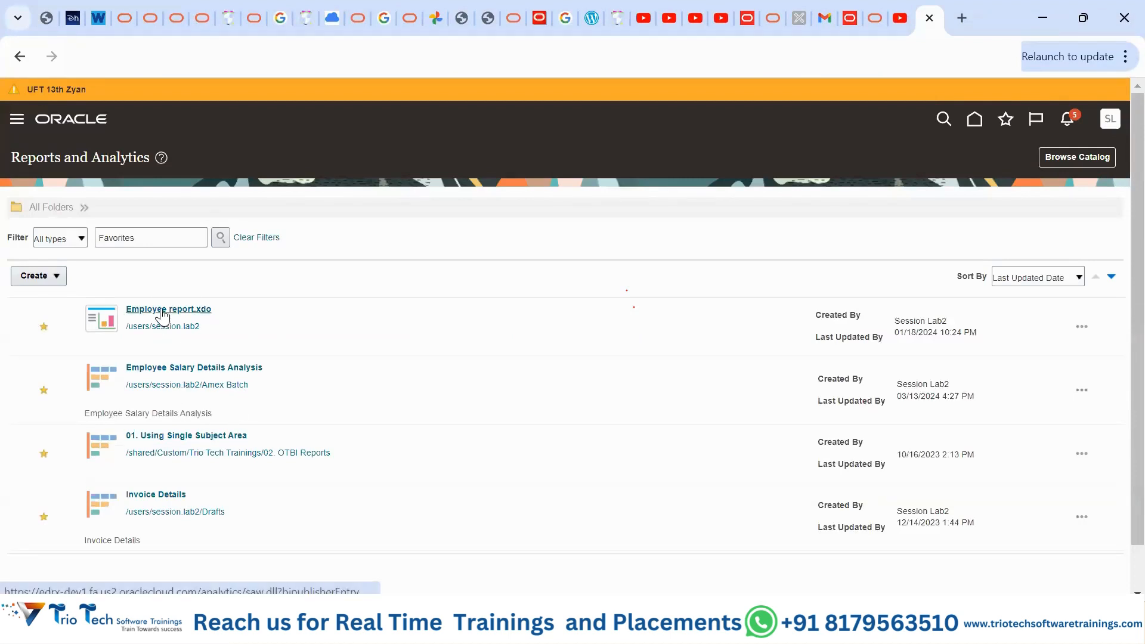
left_click(158, 497)
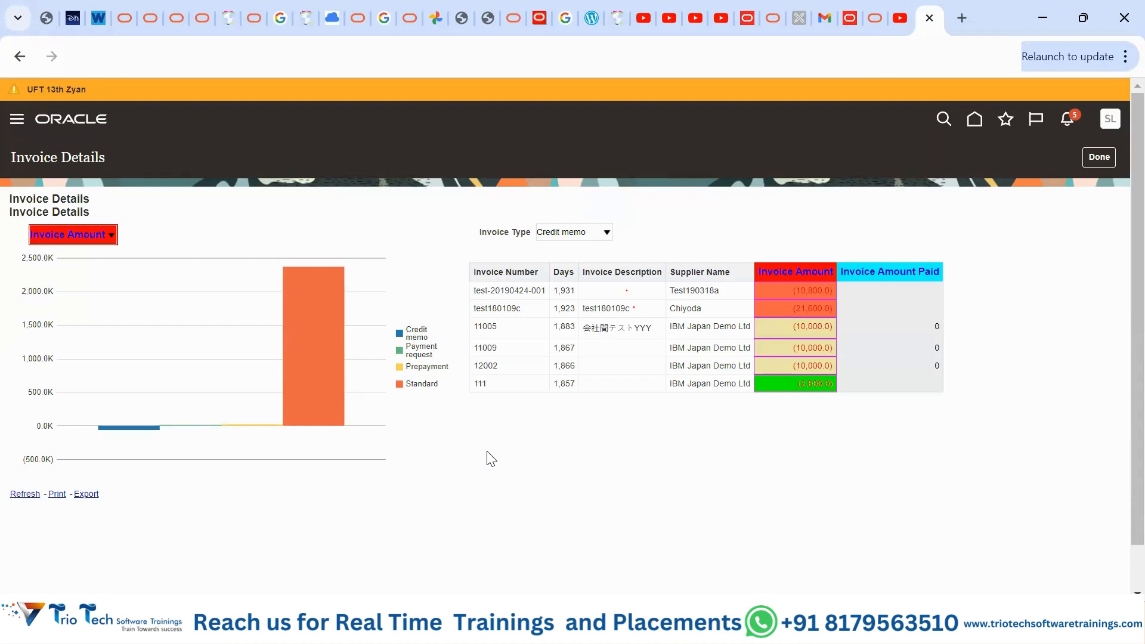
left_click(110, 238)
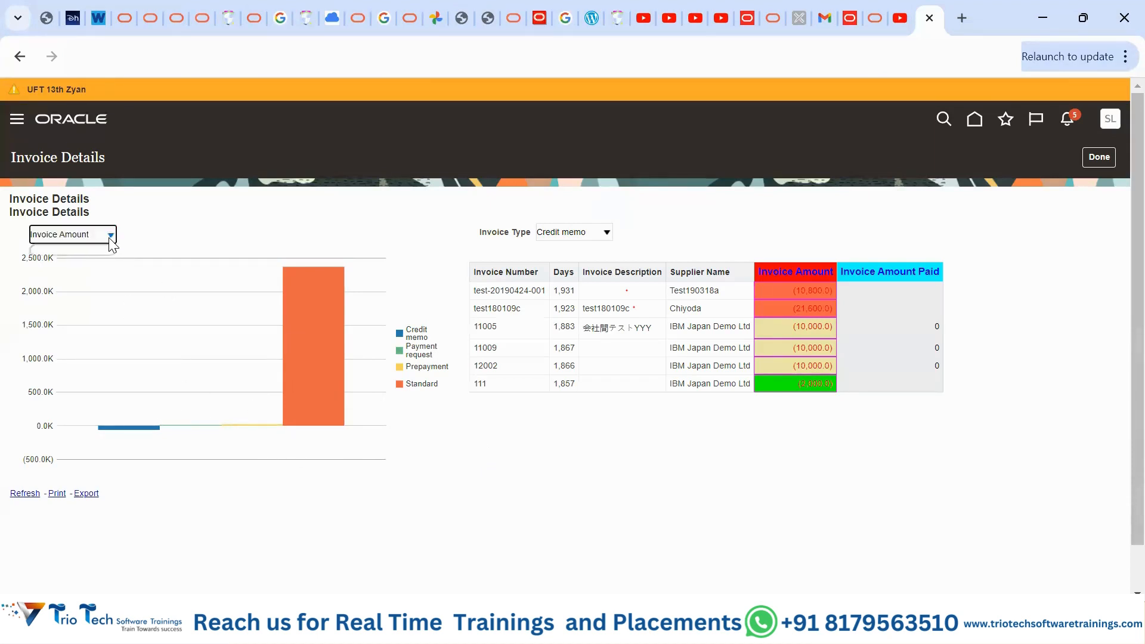
left_click(110, 238)
left_click(110, 238)
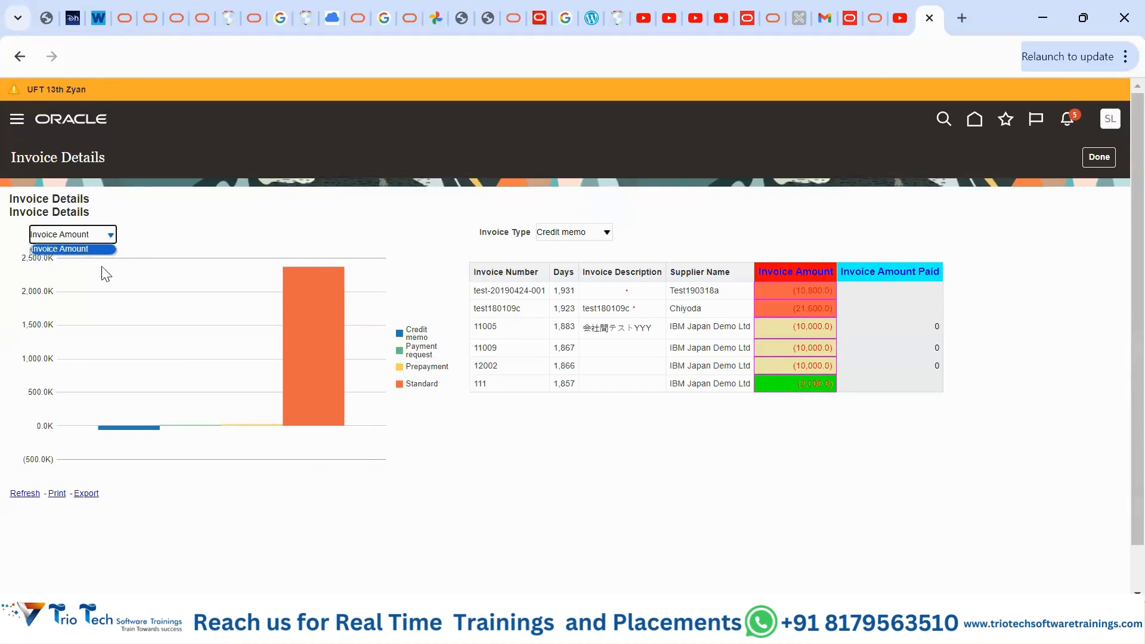
left_click(104, 238)
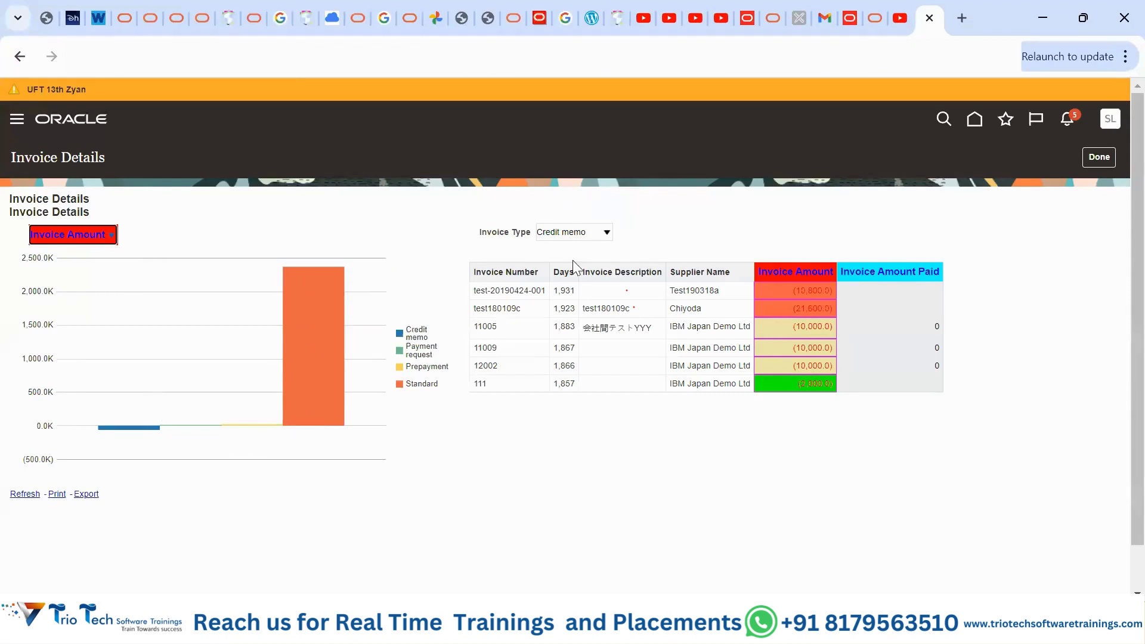
left_click(606, 234)
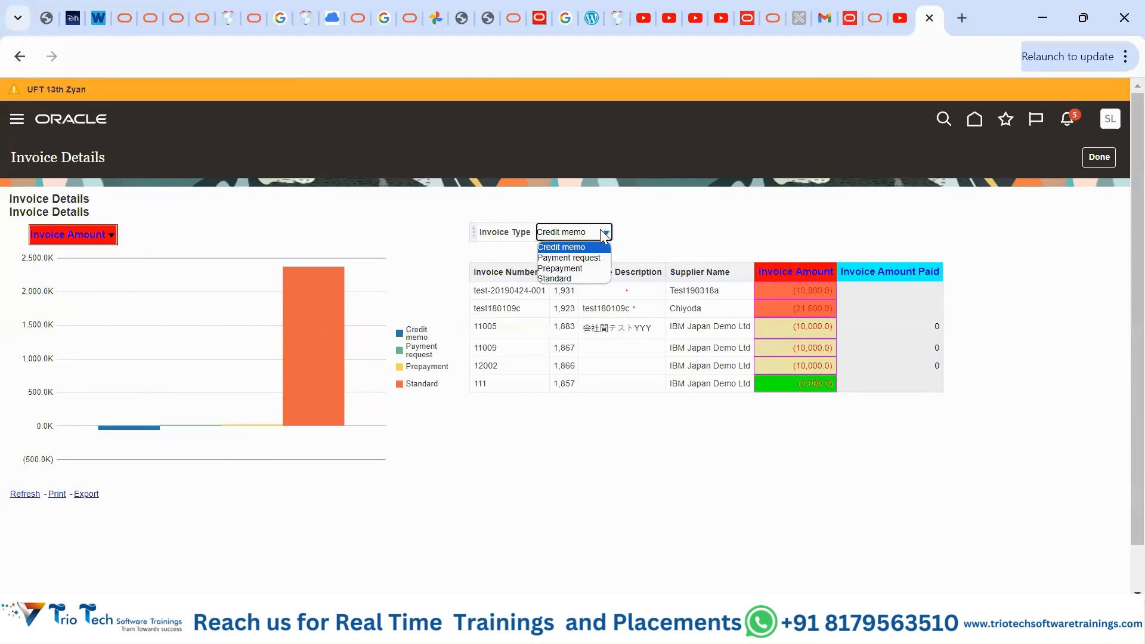
left_click(582, 268)
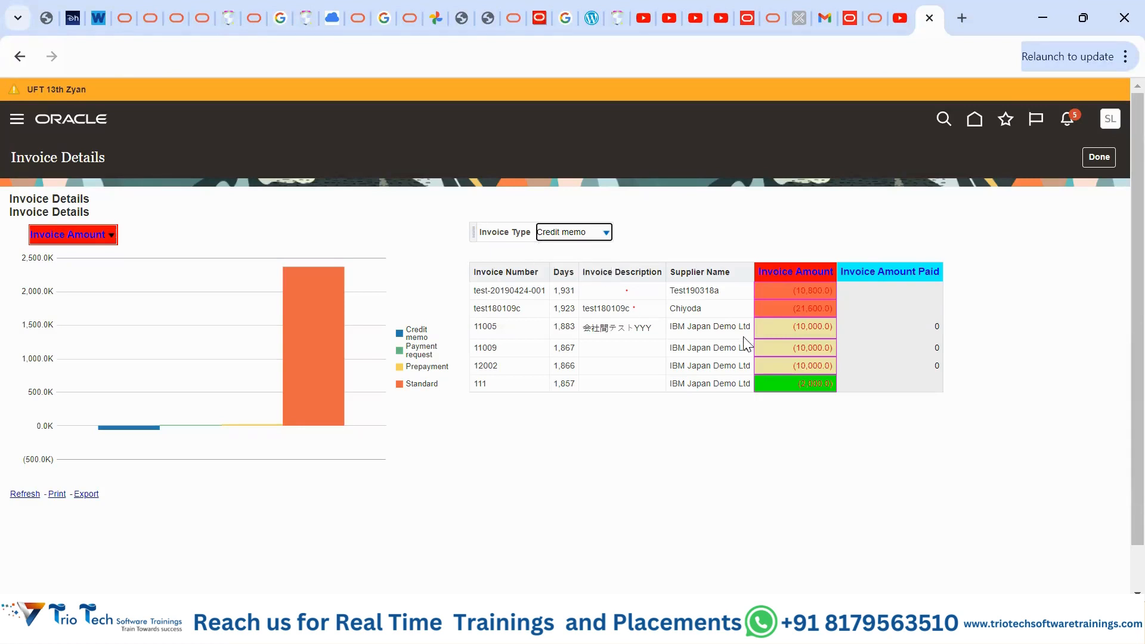
left_click(588, 234)
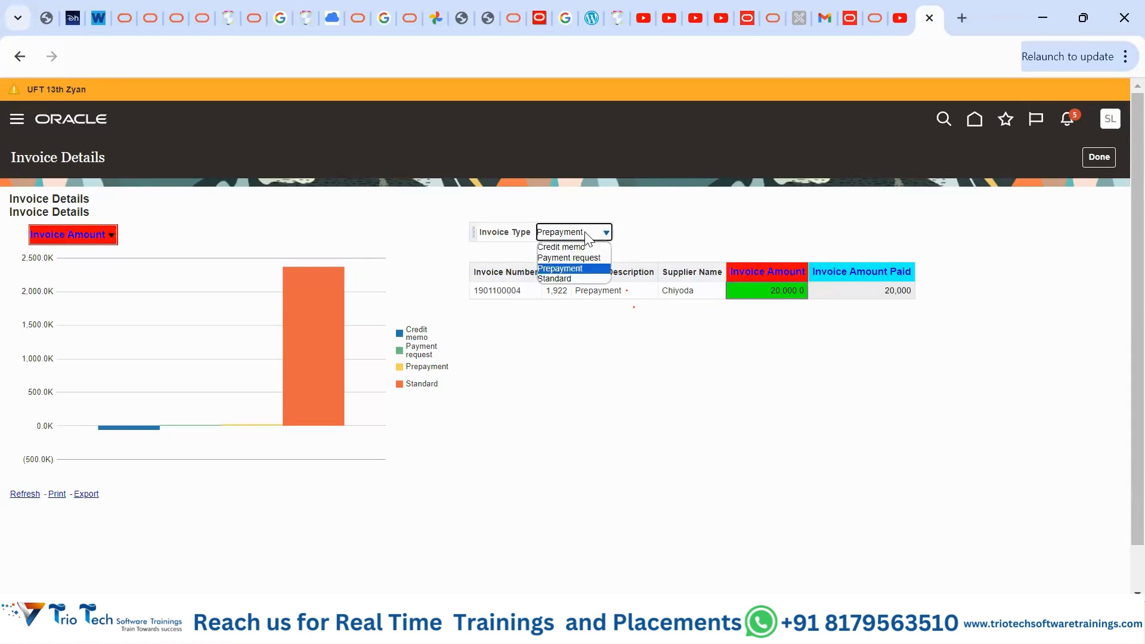
left_click(578, 279)
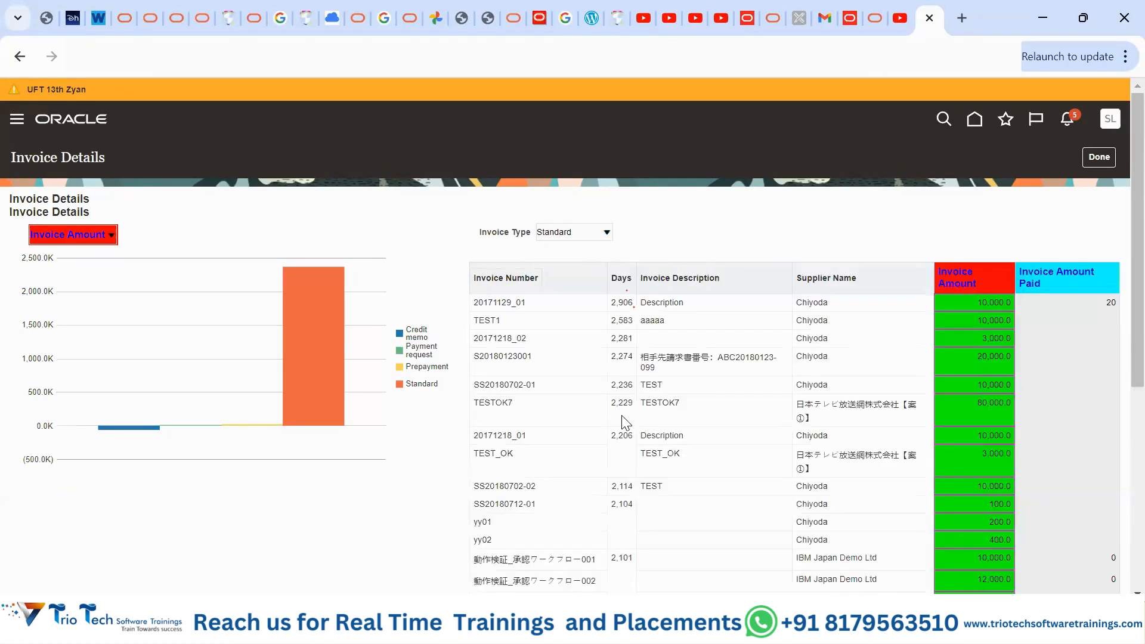
left_click(598, 234)
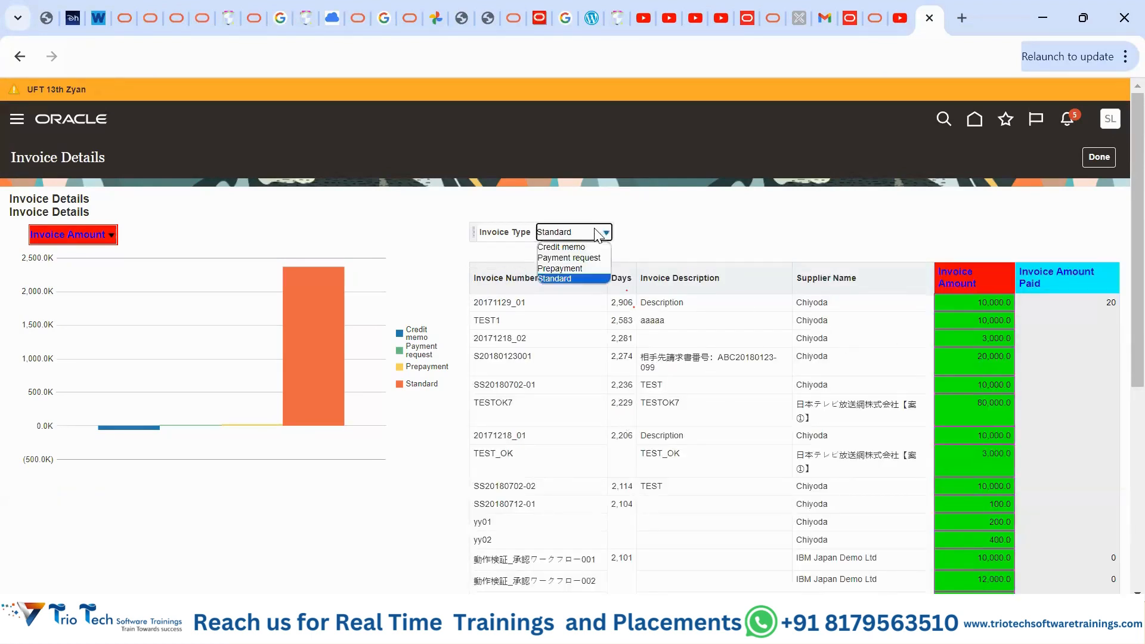
left_click(591, 247)
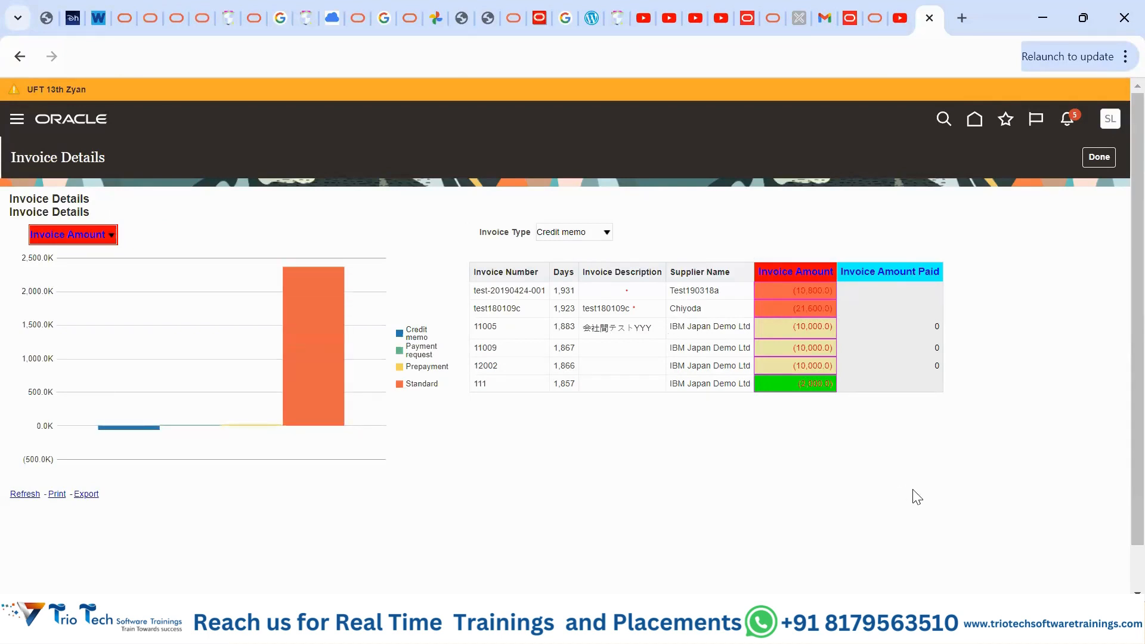
scroll(915, 492, "down", 2)
scroll(922, 479, "up", 2)
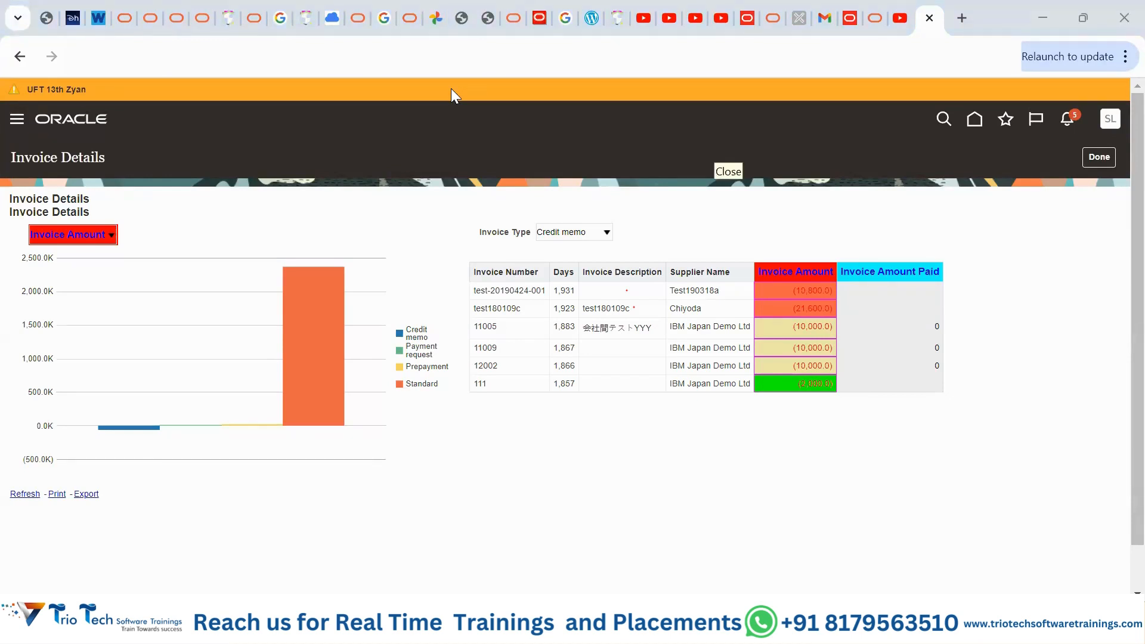
- Close the Invoice Details analysis with Done to return to Reports and Analytics
left_click(1099, 165)
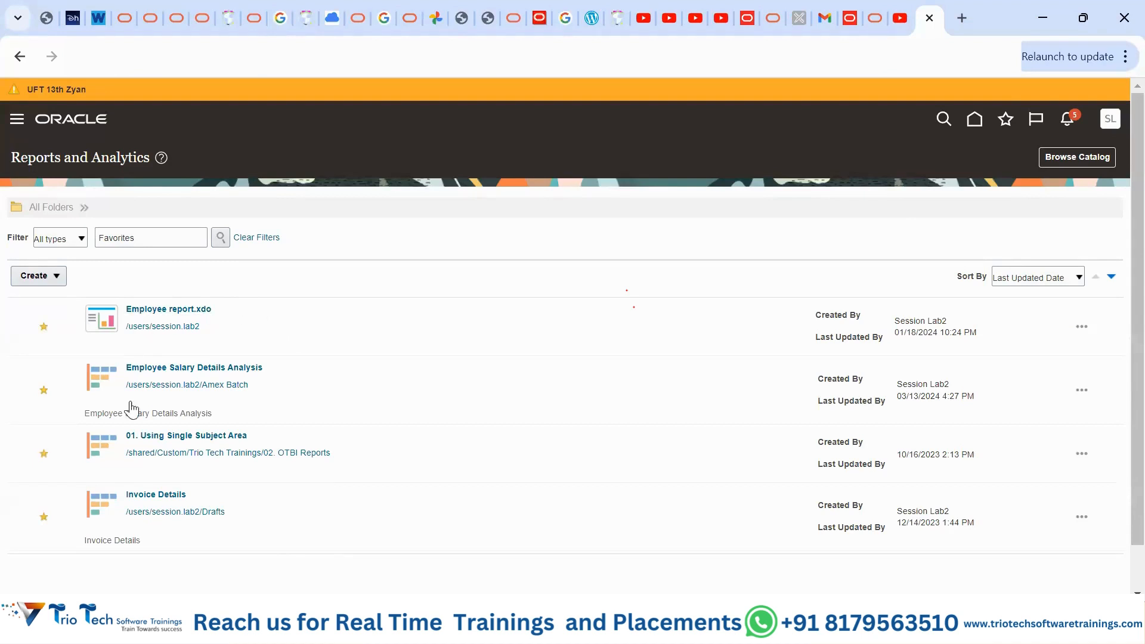
- Open the Oracle Transactional Business Intelligence home through Browse Catalog
left_click(1085, 157)
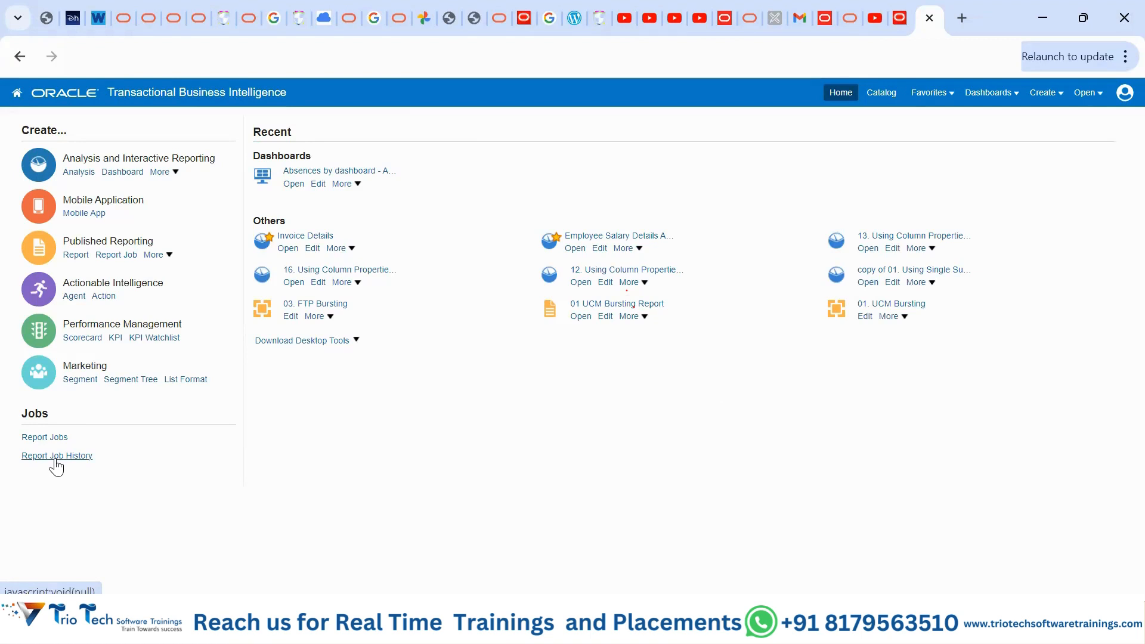
- Open Report Job History to list the YY Job 1 and ZZ Job1 runs
left_click(56, 458)
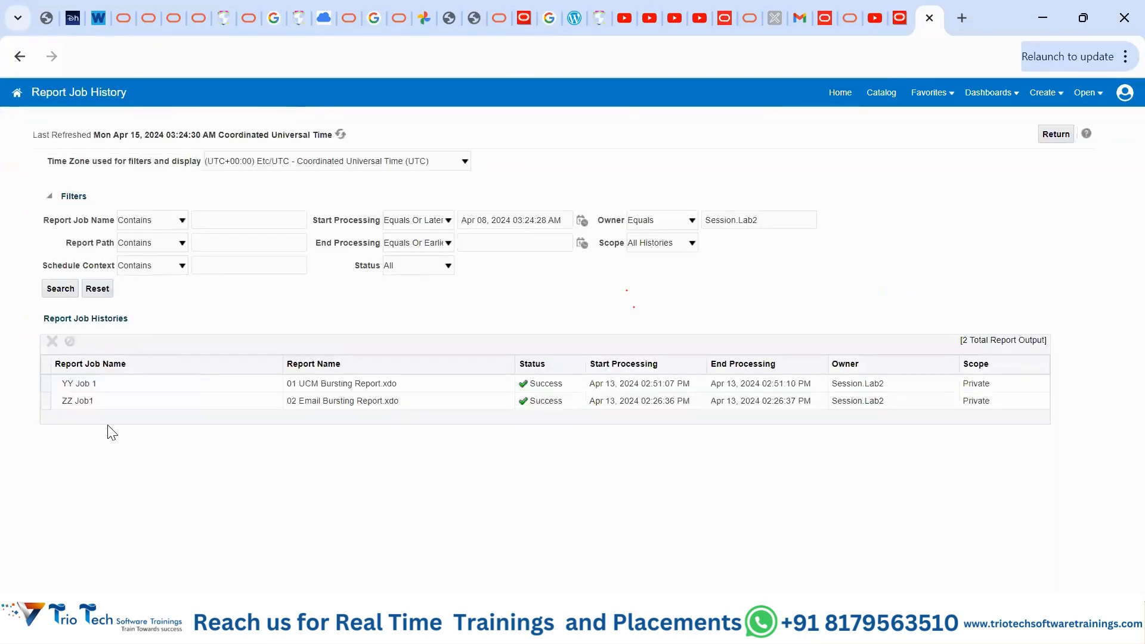
- Open YY Job 1's details and highlight its report owner and person number parameter
left_click(77, 384)
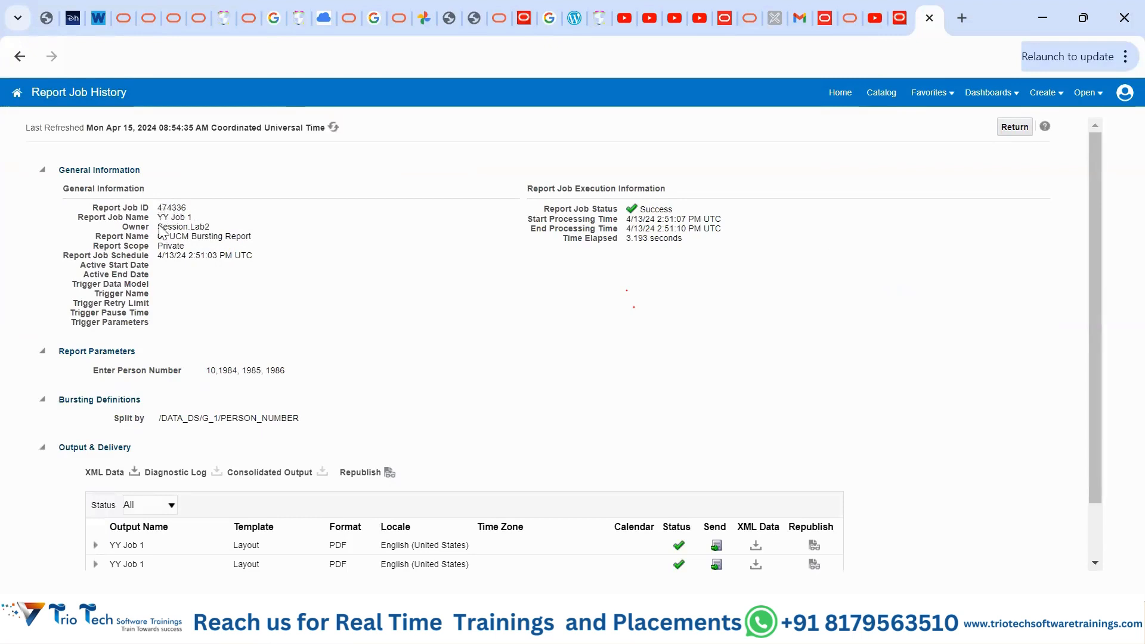
left_click_drag(162, 228, 211, 230)
left_click_drag(206, 368, 296, 361)
left_click(440, 426)
- Expand the first output to show split value 10 and its Content Server delivery
scroll(443, 431, "down", 2)
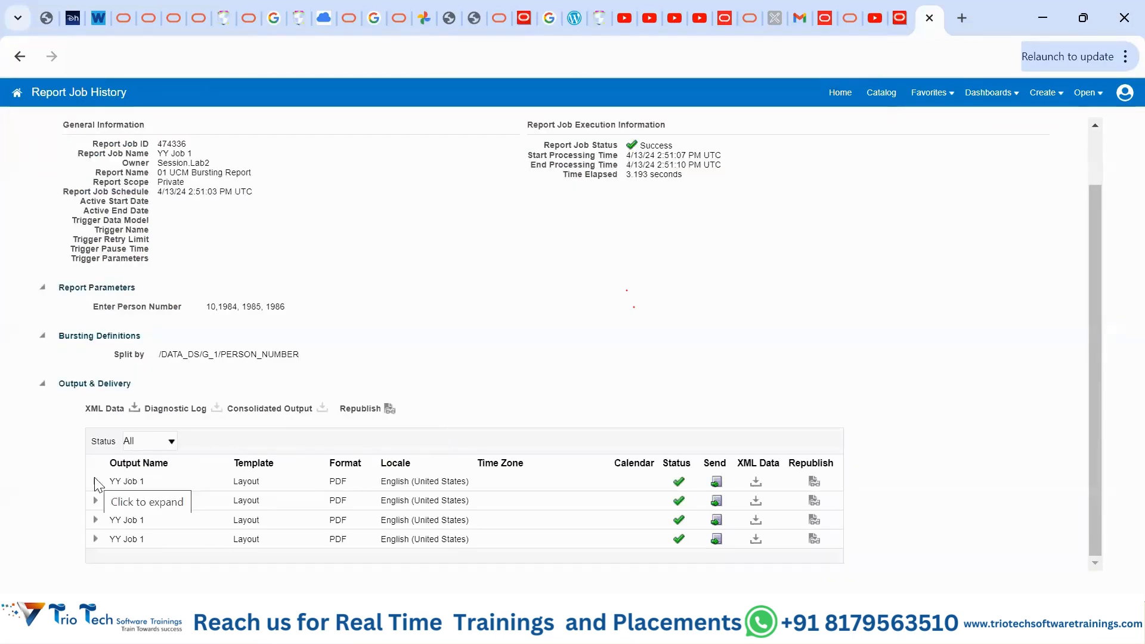
left_click(95, 482)
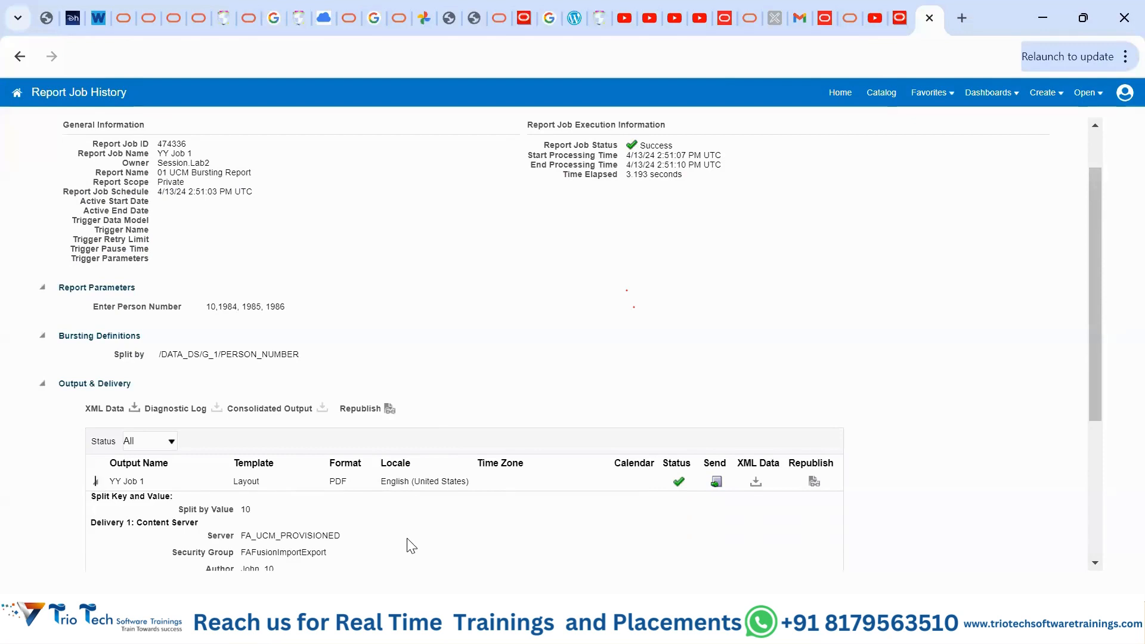
scroll(411, 544, "down", 3)
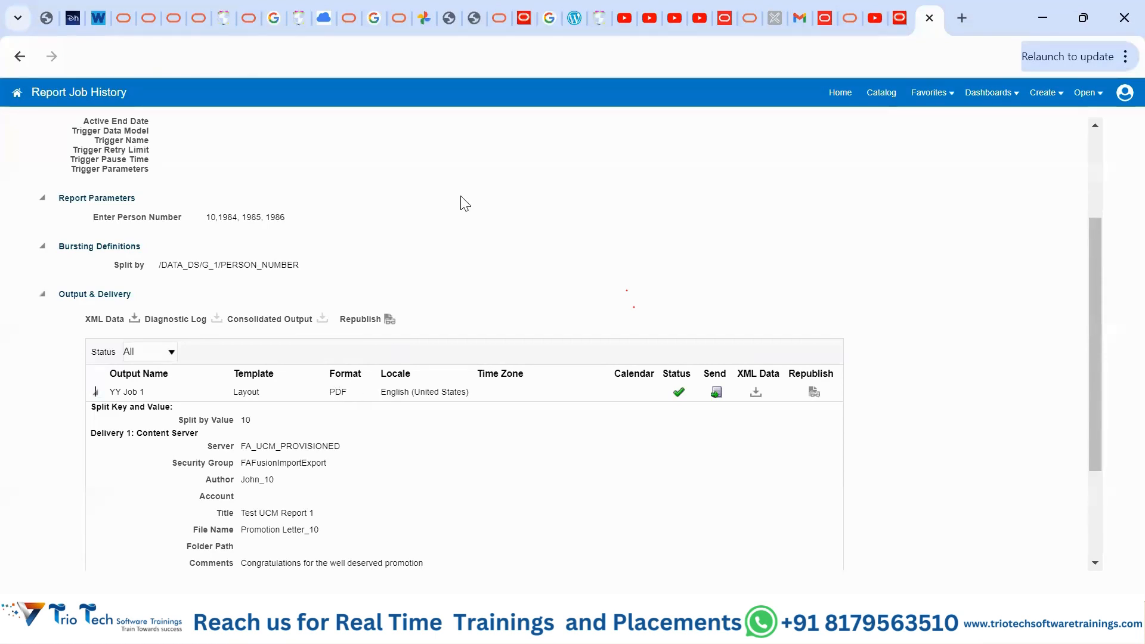
- Browse the 02. OTBI Reports catalog folder, select Using Graphs, and enlarge the Tasks panel
left_click(878, 96)
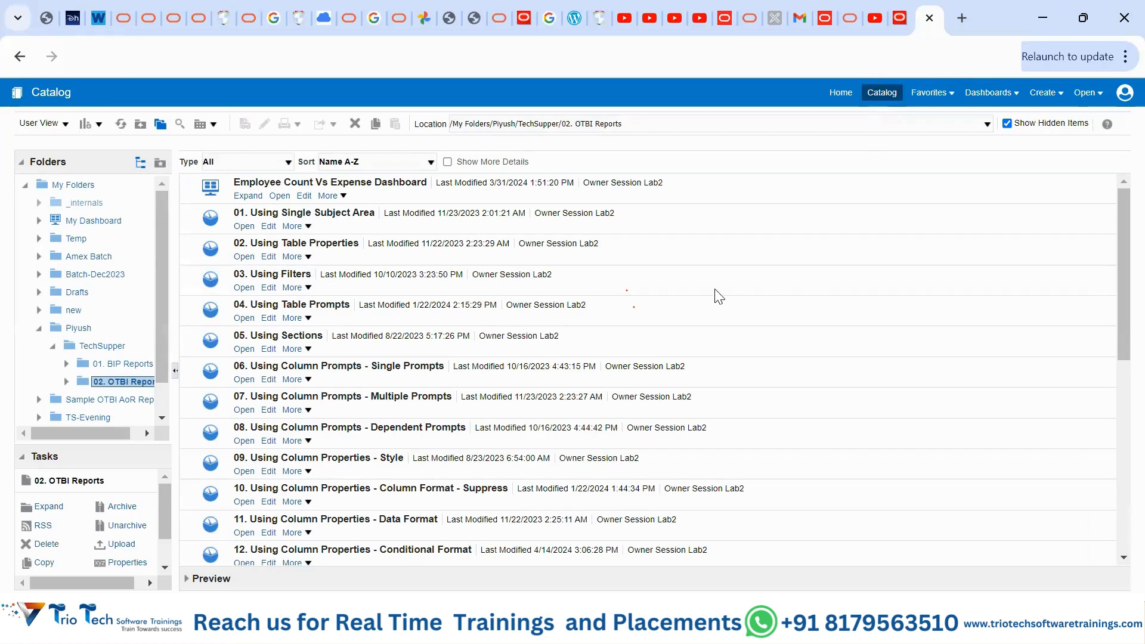
scroll(718, 297, "down", 5)
scroll(719, 297, "down", 3)
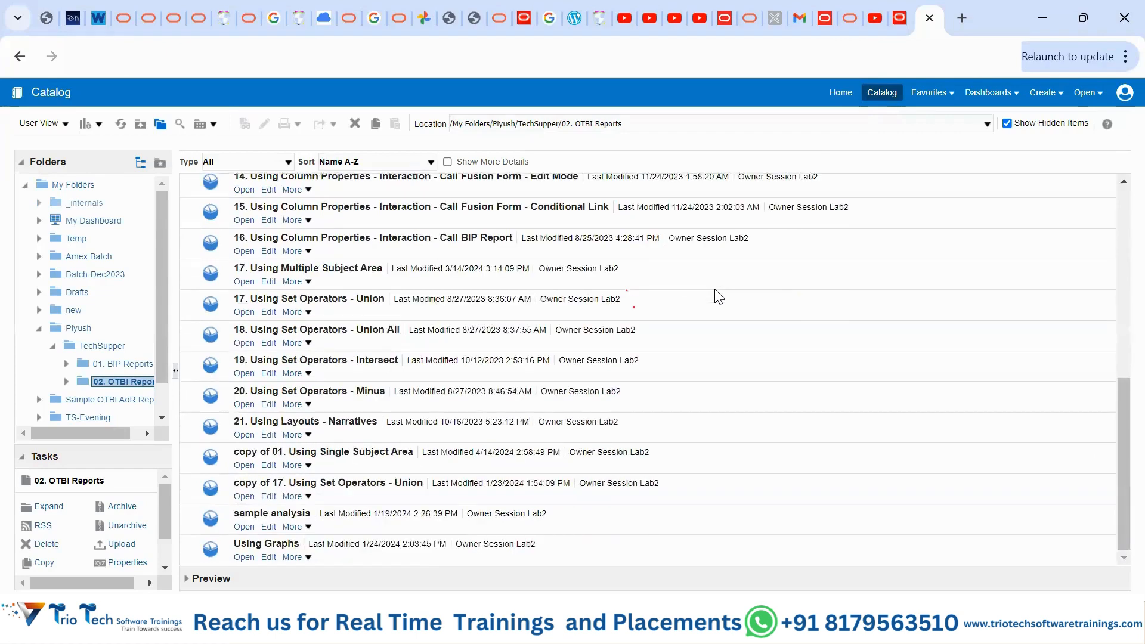
scroll(411, 458, "up", 6)
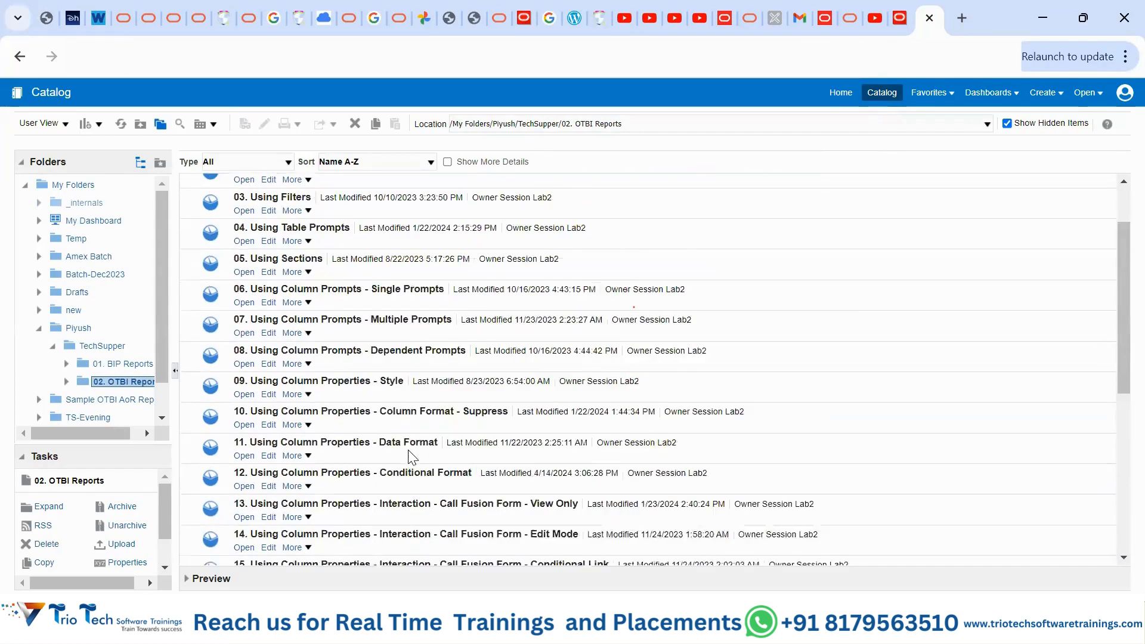
scroll(410, 454, "up", 2)
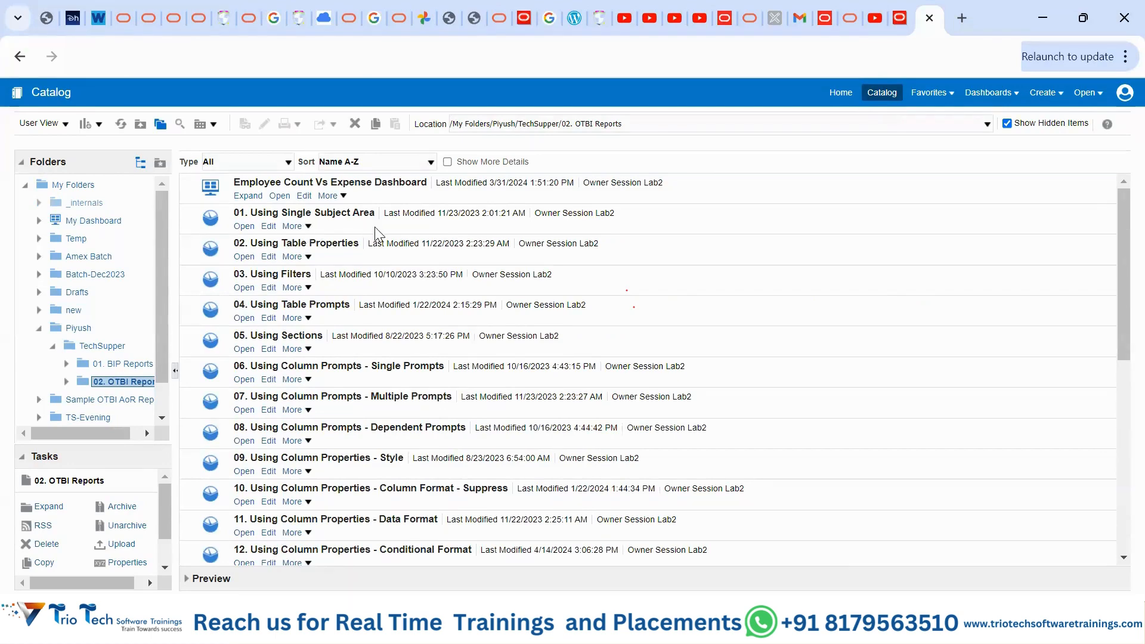
scroll(409, 370, "down", 7)
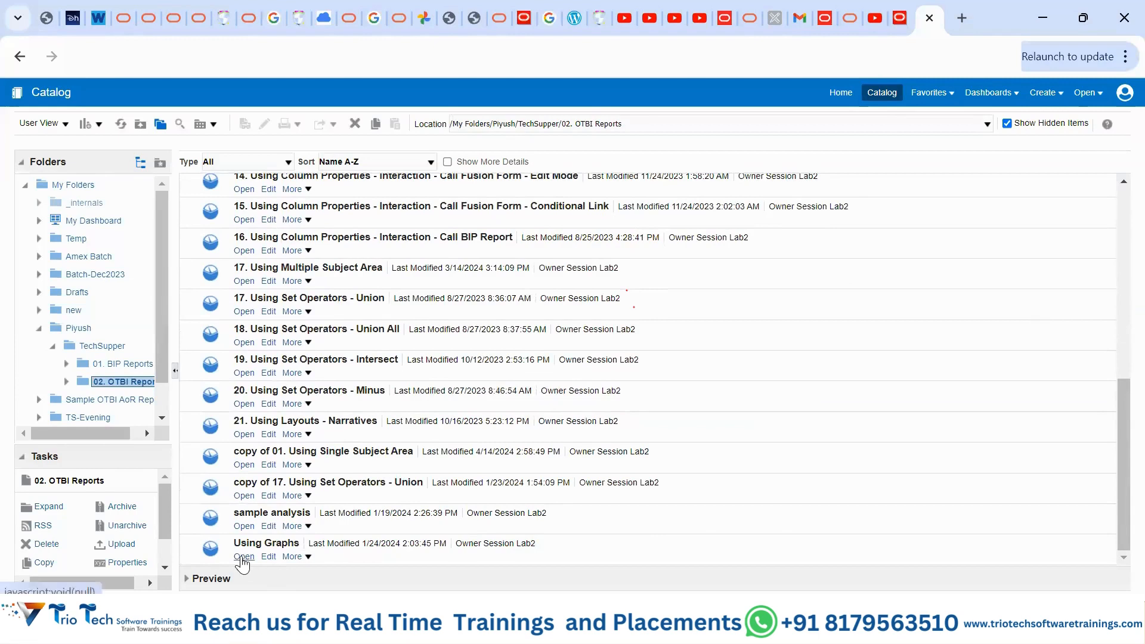
left_click(382, 555)
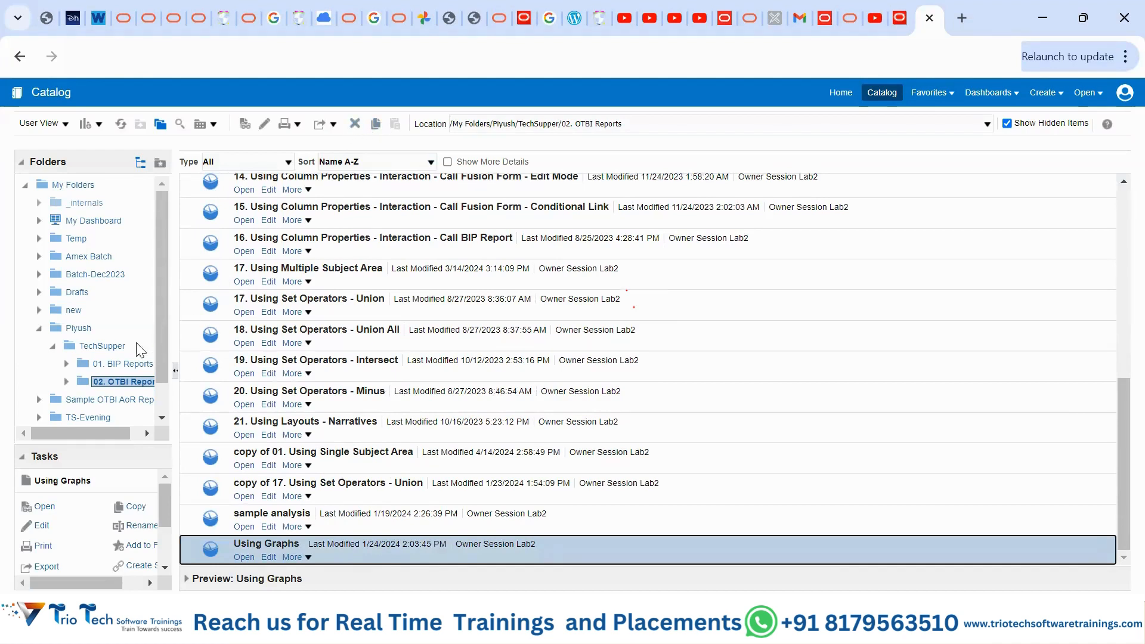
left_click_drag(63, 443, 106, 306)
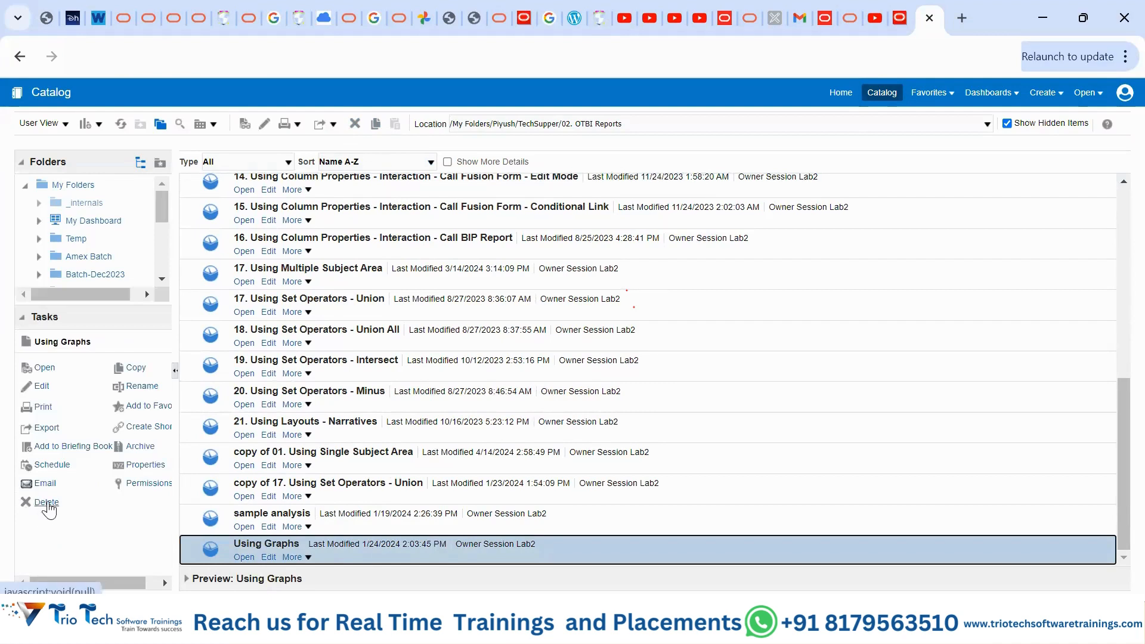
- Open Using Graphs and review its Head Count table, pie chart and two bar charts
left_click(376, 123)
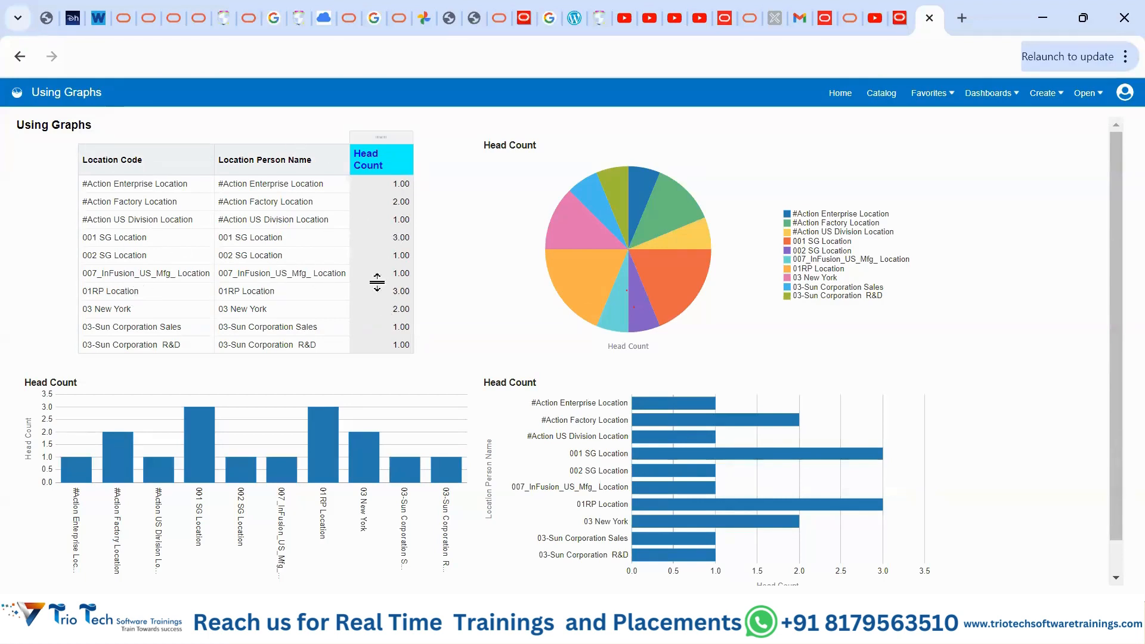
left_click(398, 291)
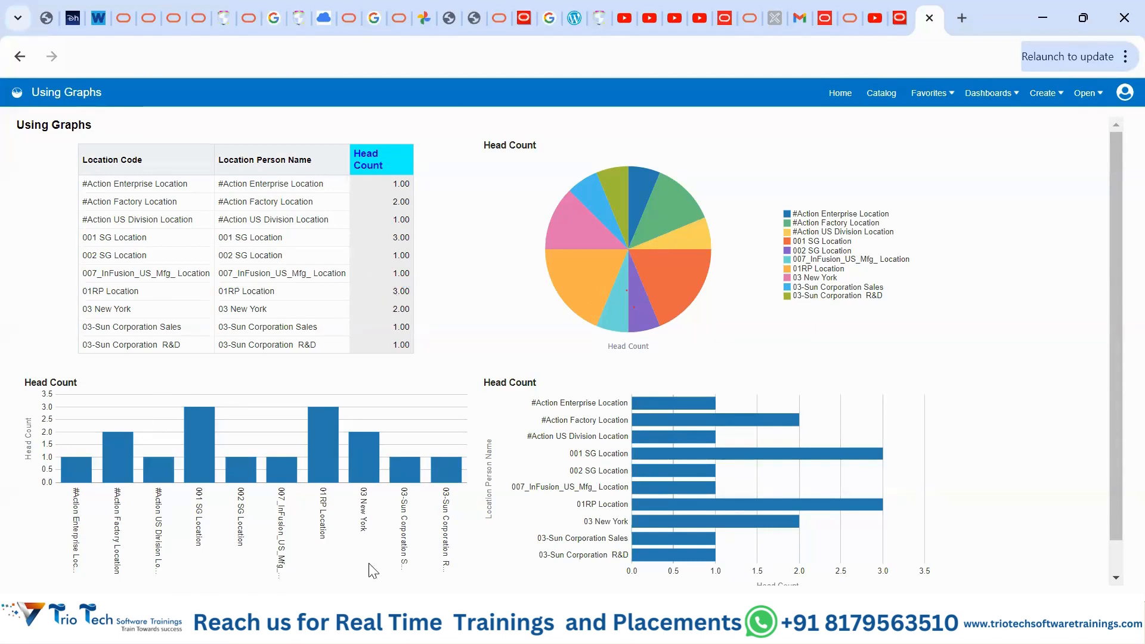
mouse_move(586, 251)
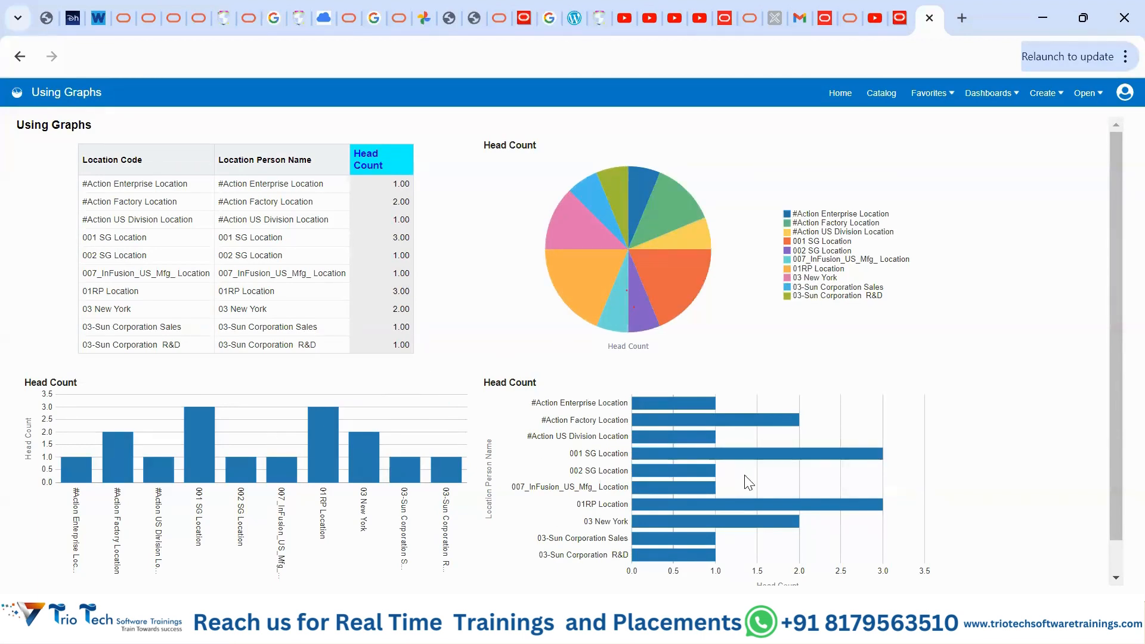
scroll(745, 480, "down", 1)
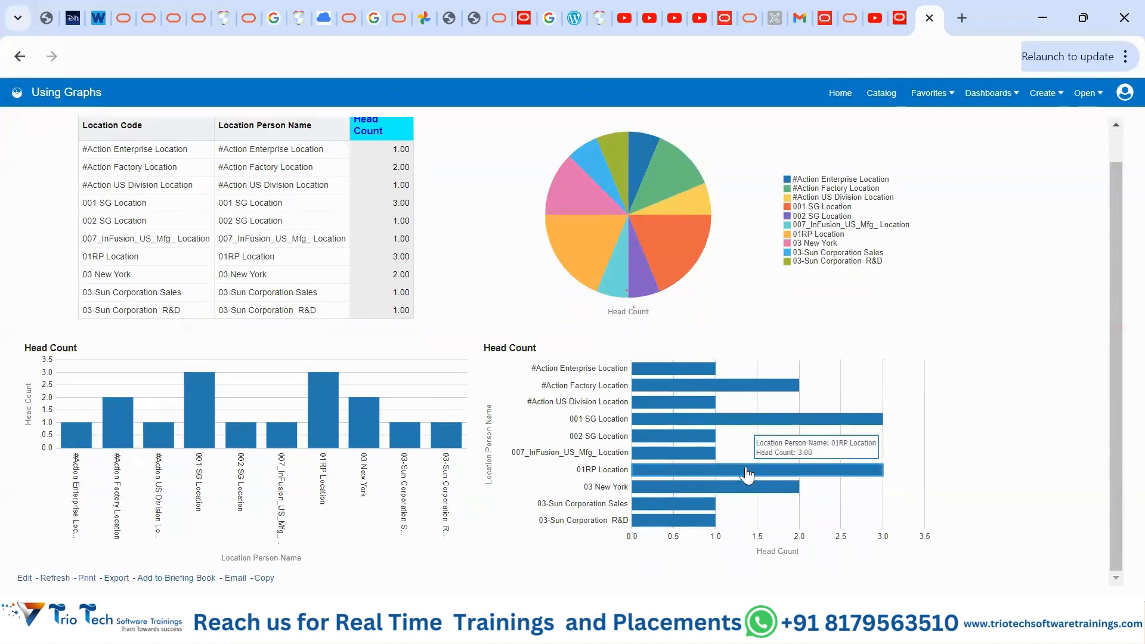
scroll(746, 481, "up", 1)
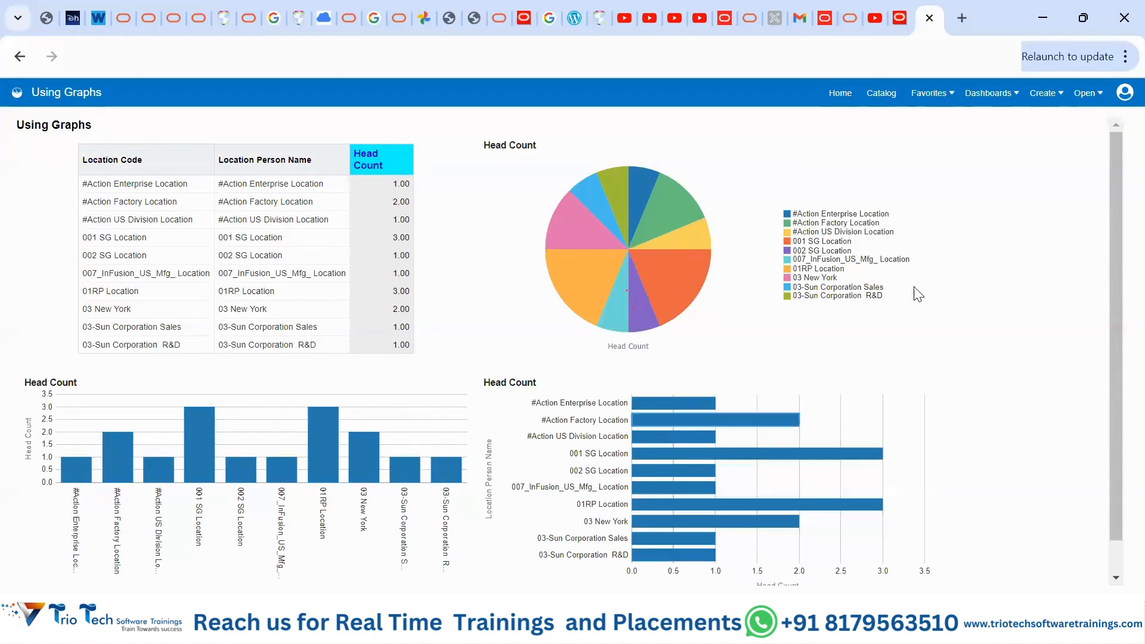
left_click(883, 96)
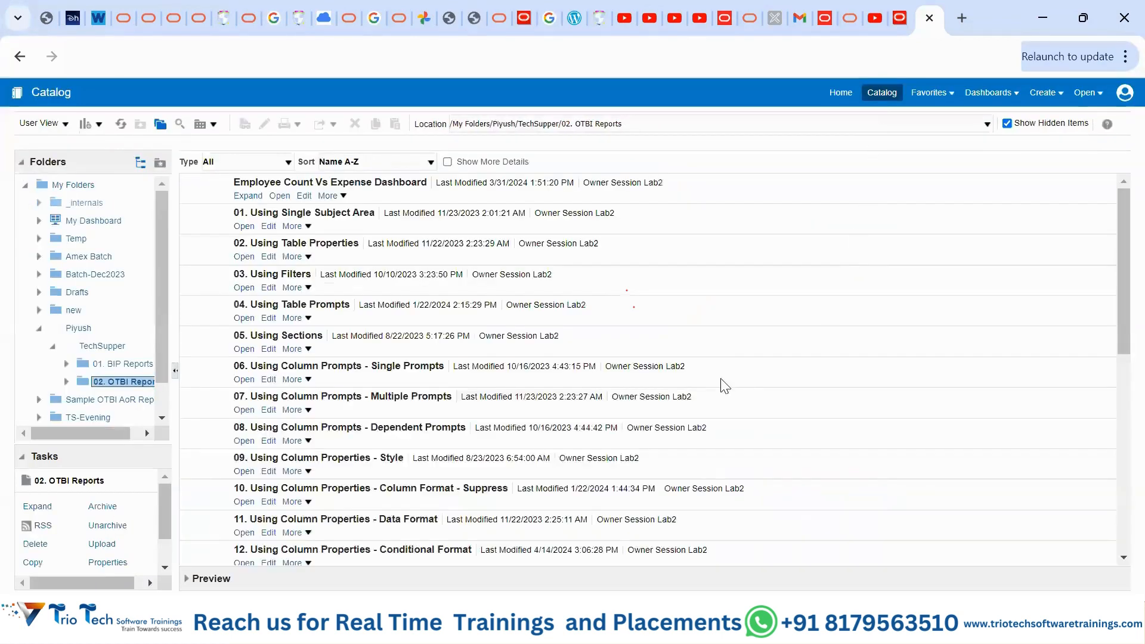
left_click(117, 364)
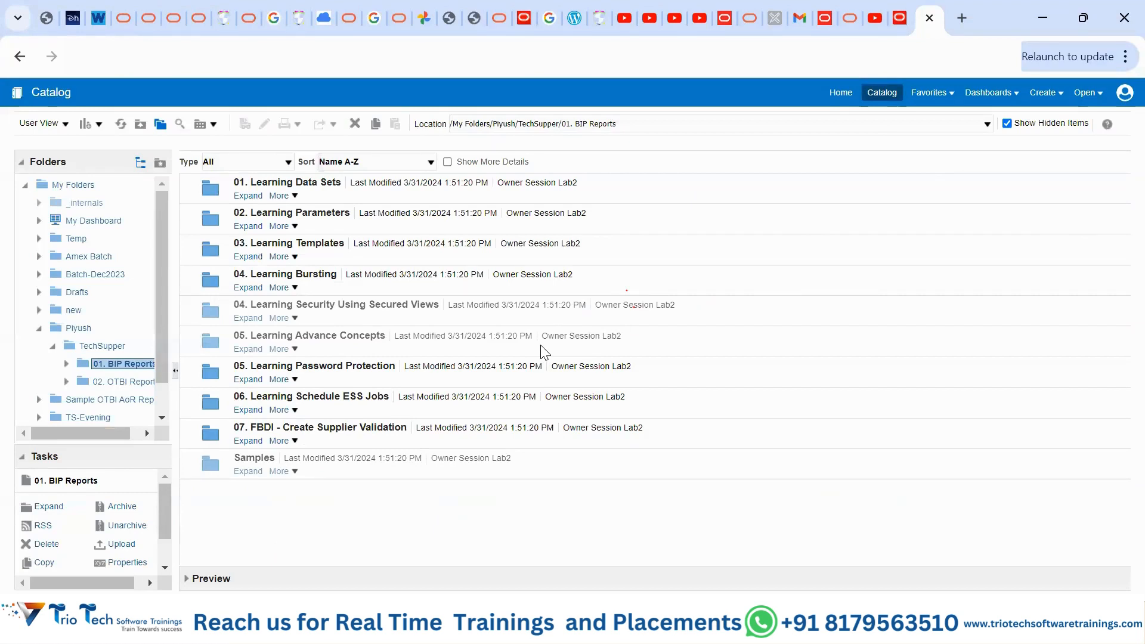
left_click(253, 197)
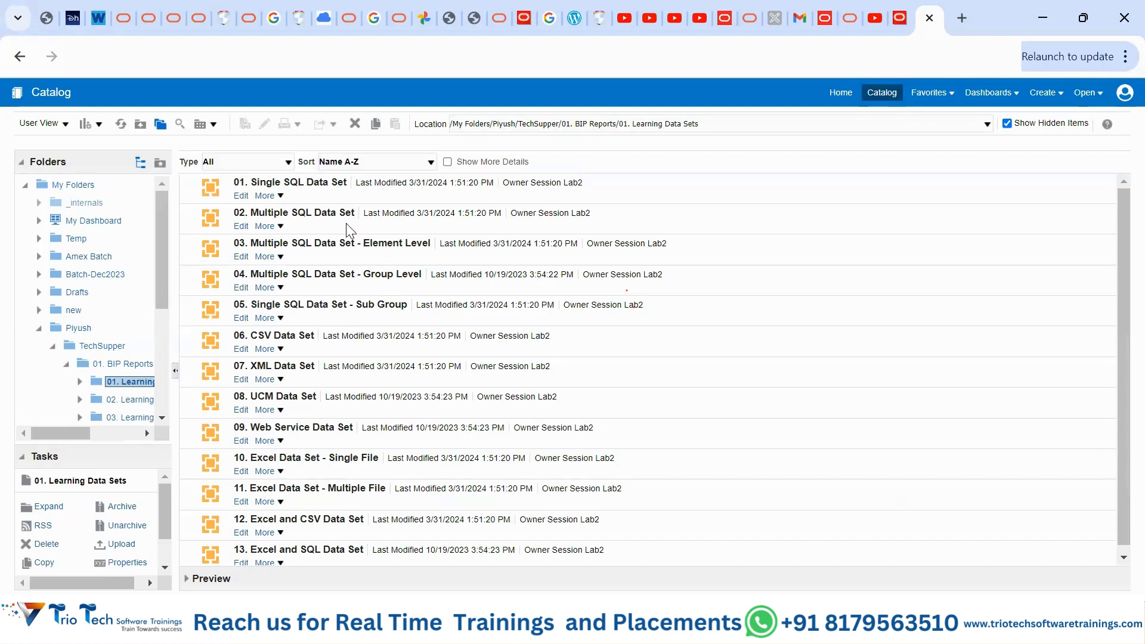
left_click(353, 198)
left_click(362, 232)
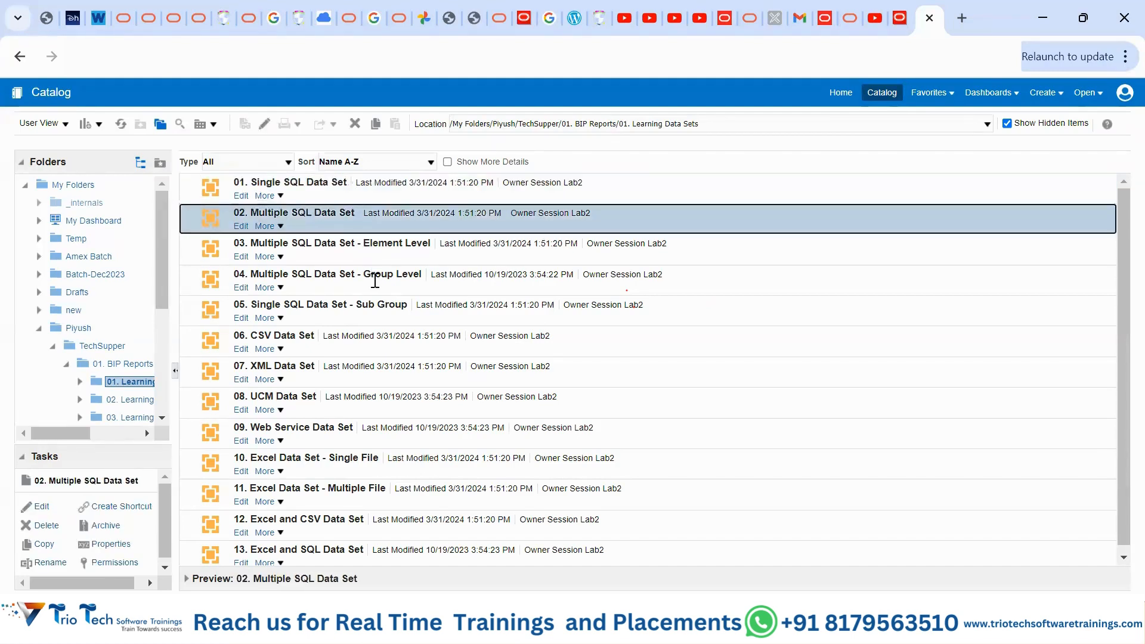
left_click(373, 290)
left_click(368, 352)
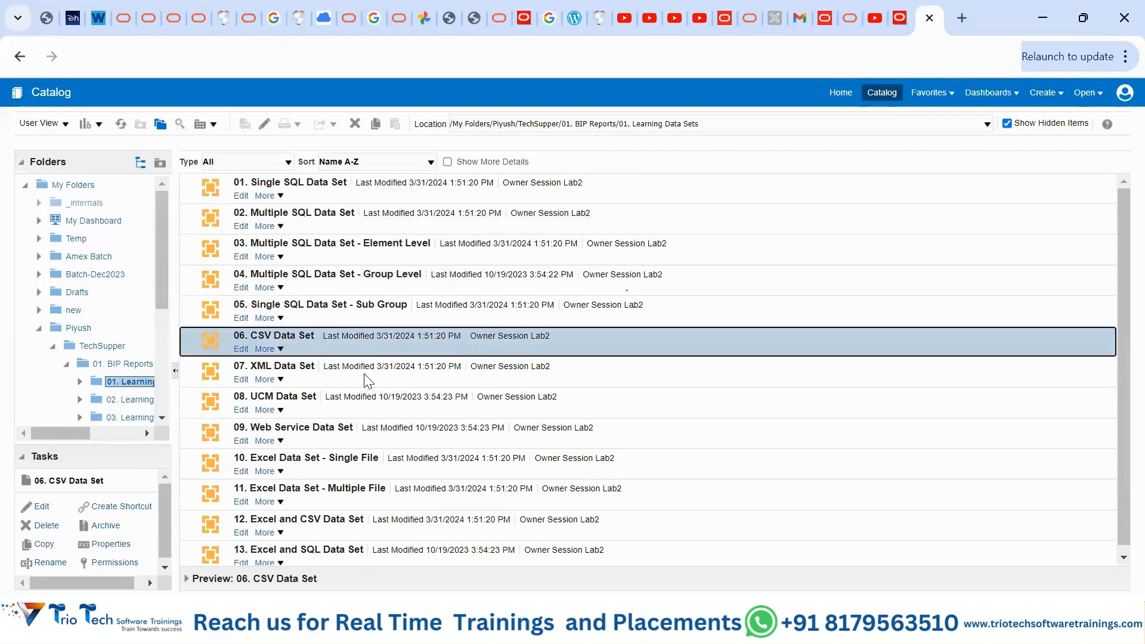
left_click(365, 375)
left_click(360, 474)
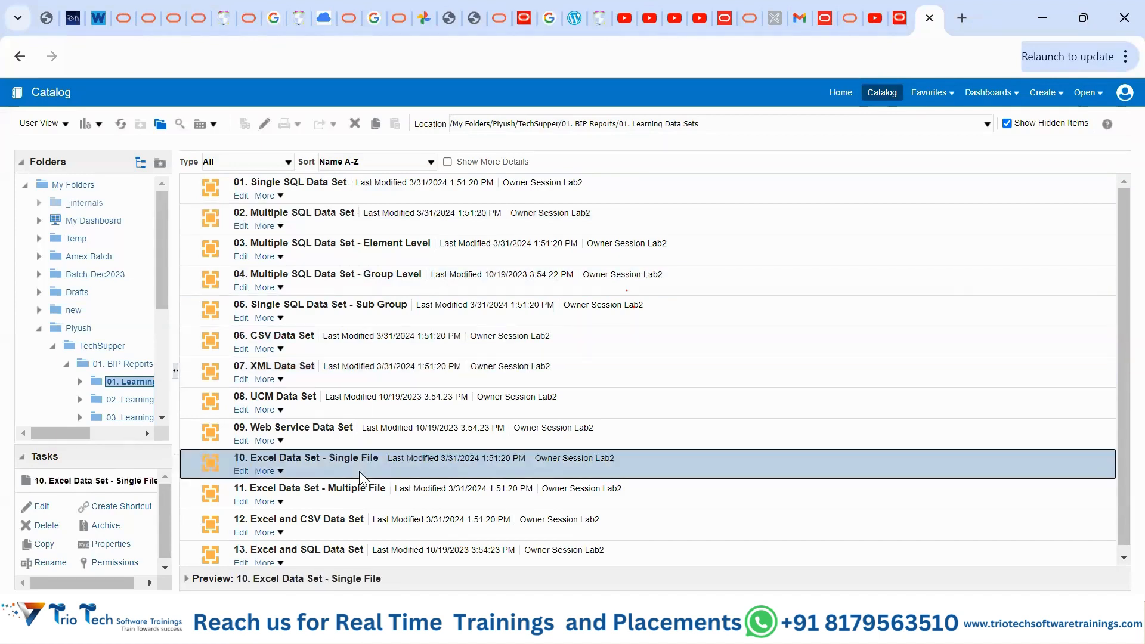
scroll(359, 474, "down", 1)
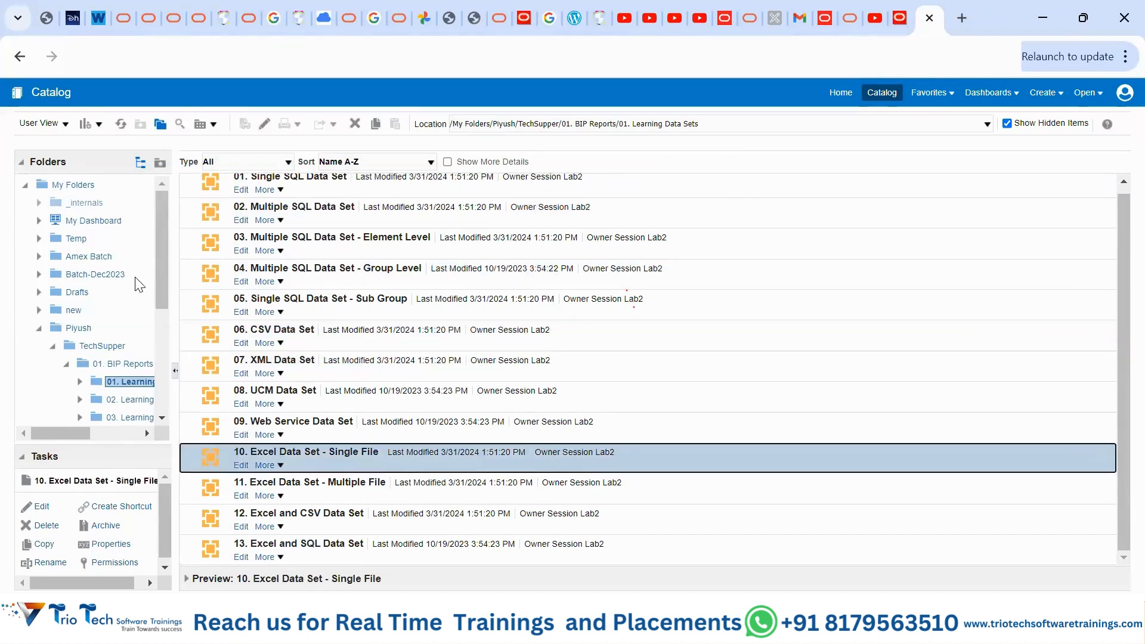
- Open 02. Learning Parameters and select each report, from Single Parameter through Dependent Parameters
left_click(128, 401)
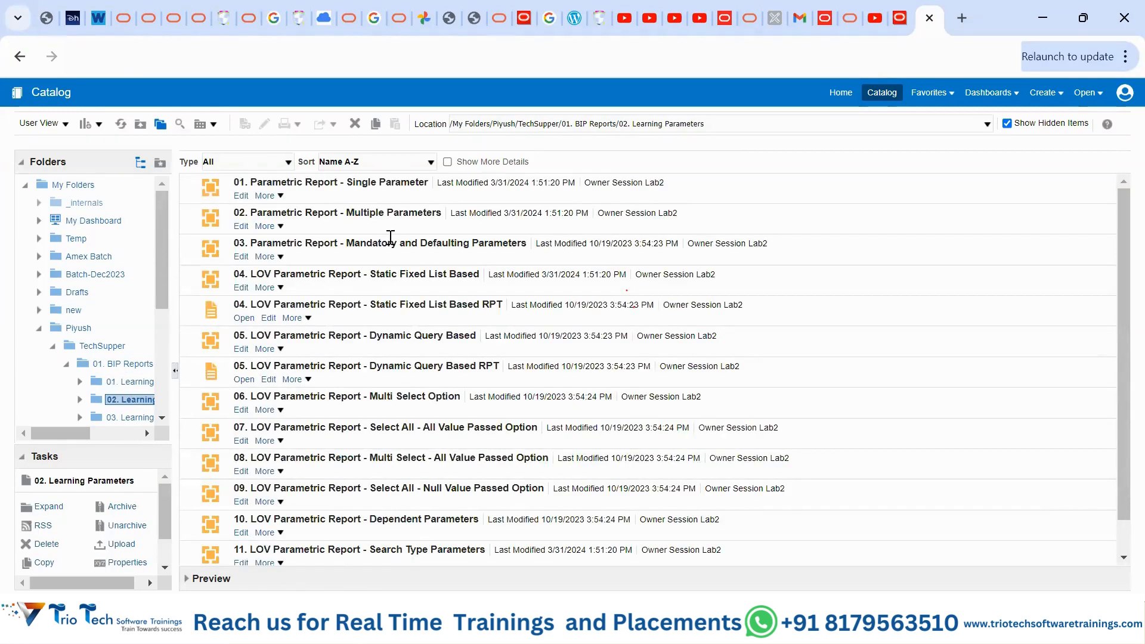
left_click(400, 201)
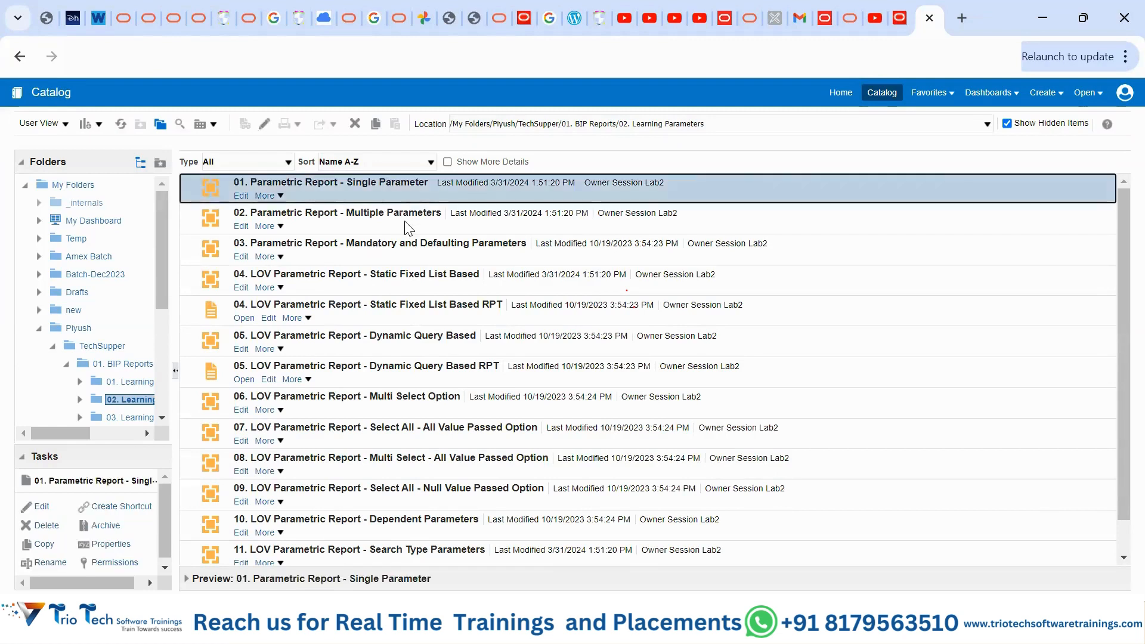
left_click(404, 221)
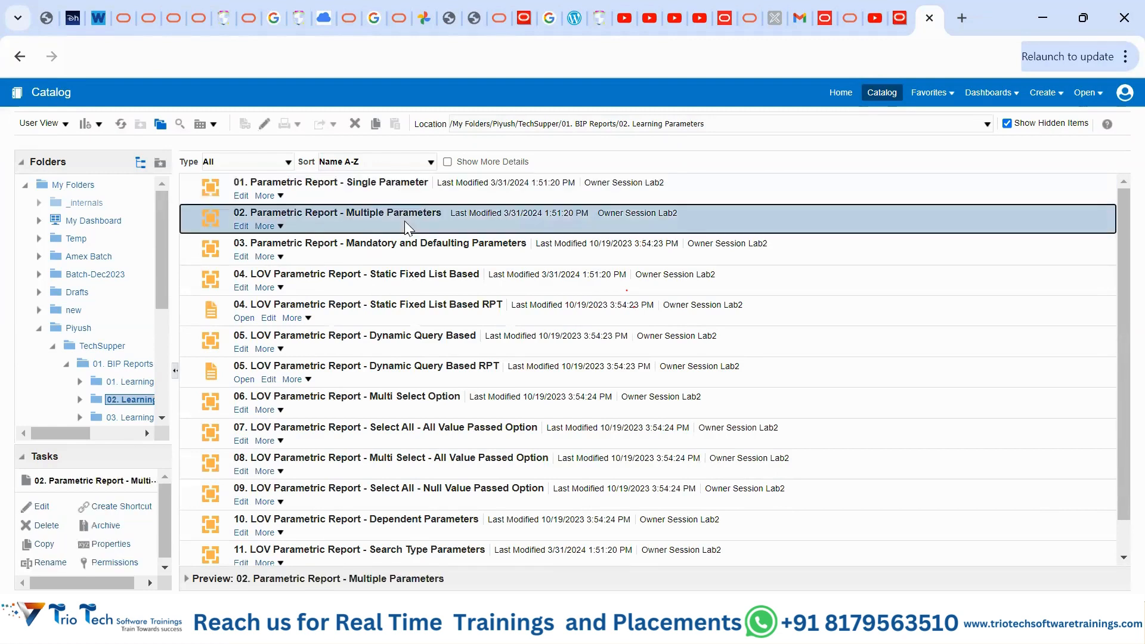
left_click(451, 264)
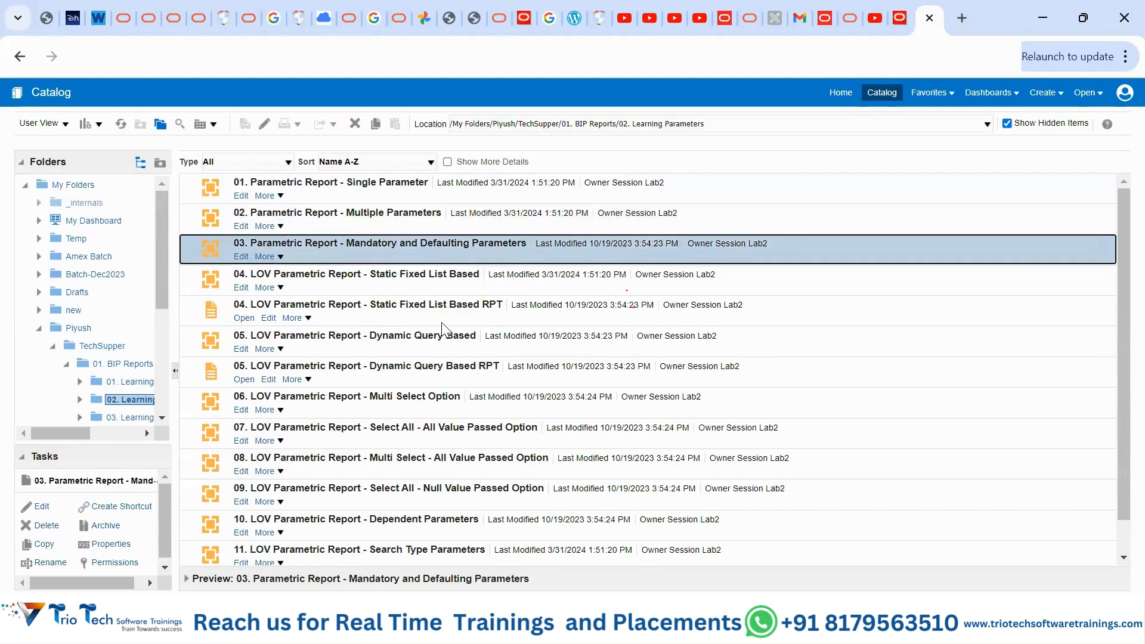
left_click(419, 321)
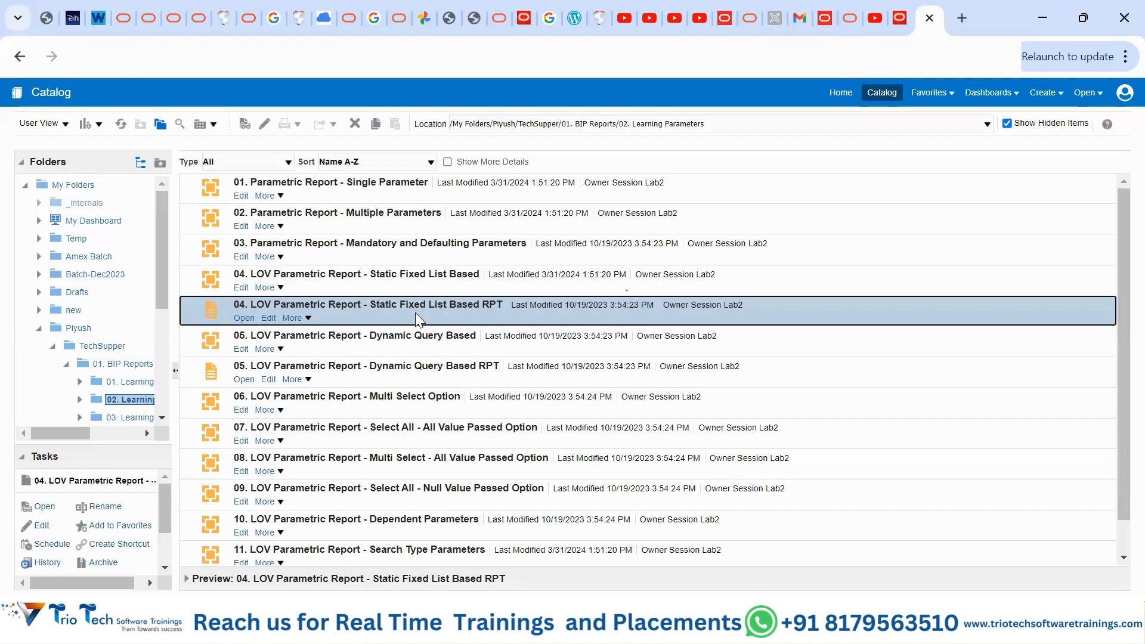
left_click(416, 414)
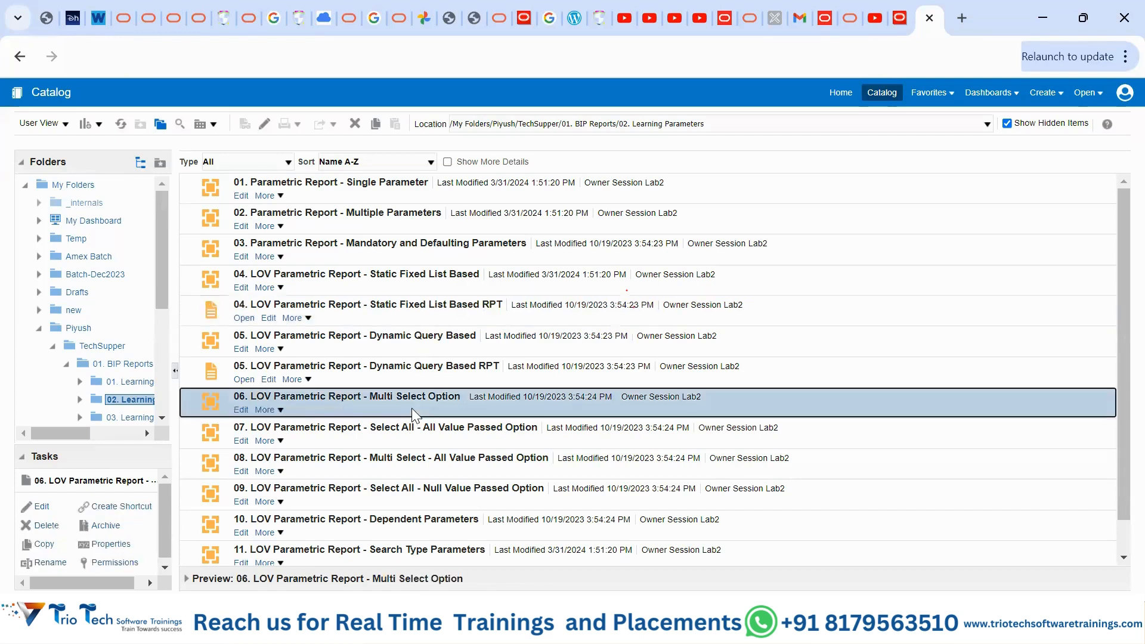
left_click(455, 434)
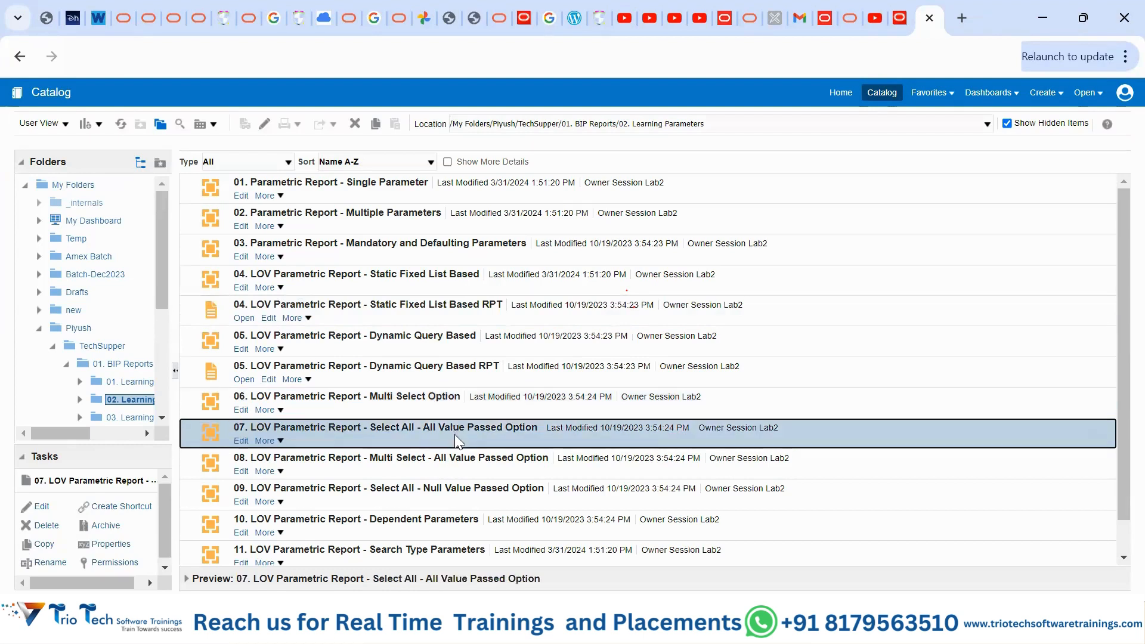
left_click(464, 531)
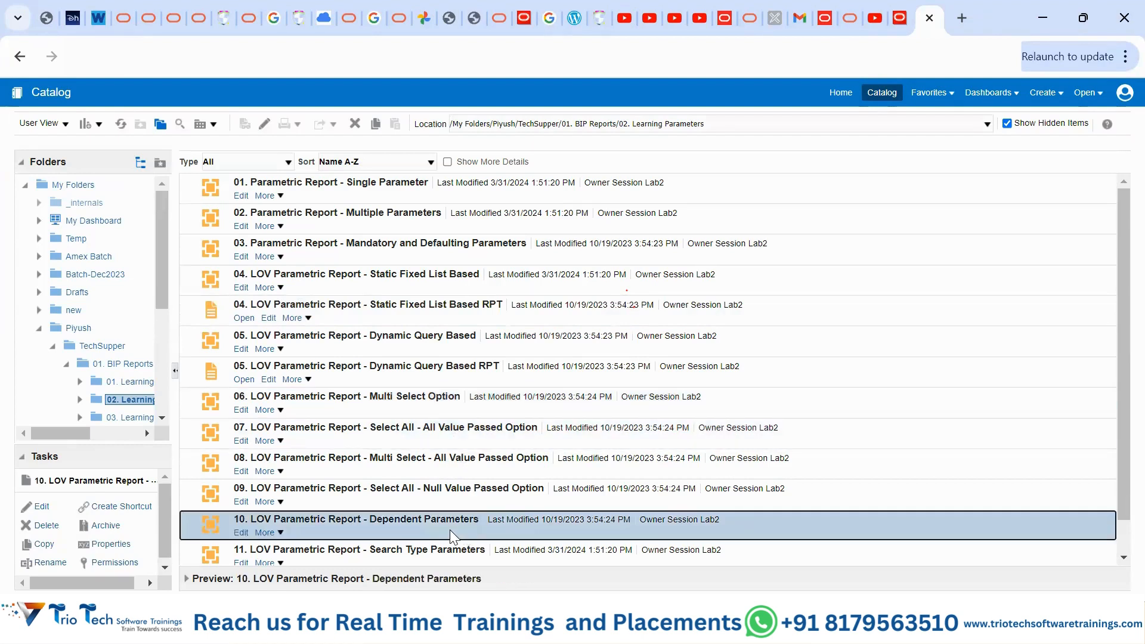
scroll(450, 527, "down", 1)
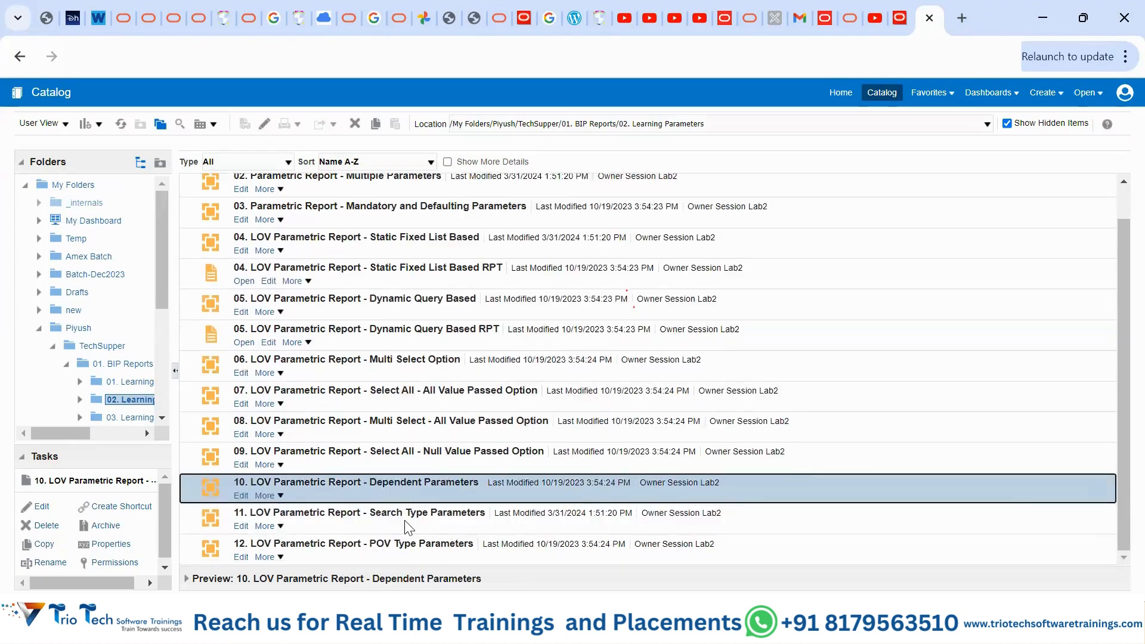
left_click_drag(166, 287, 168, 324)
- Open the 03. Learning Templates folder and select the 02. Wizard Template Report
left_click(142, 354)
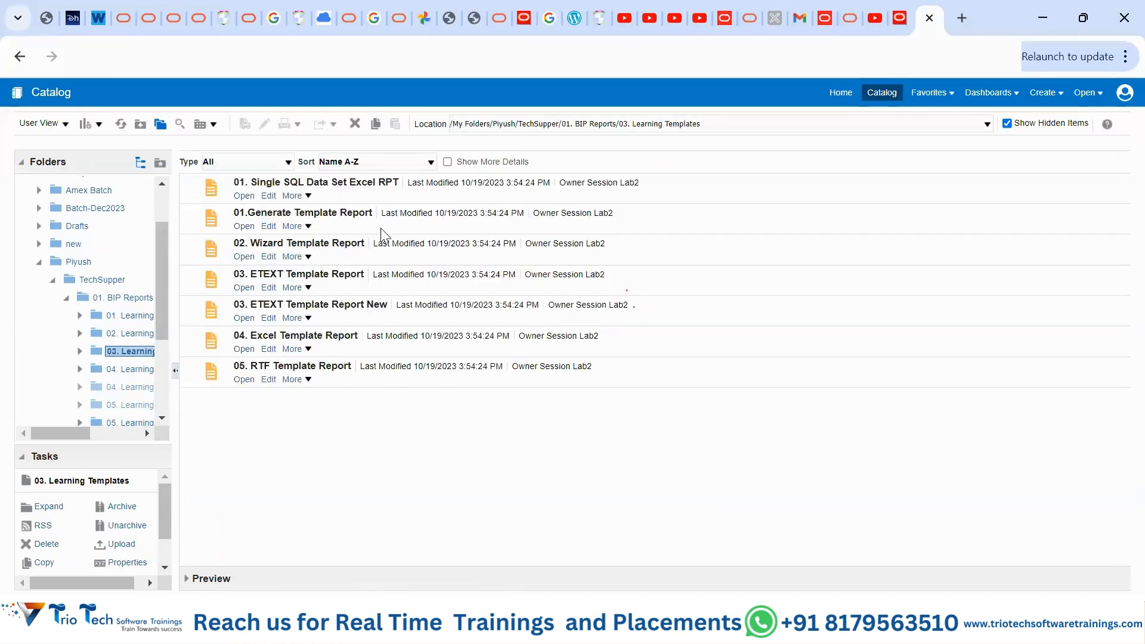
left_click(389, 261)
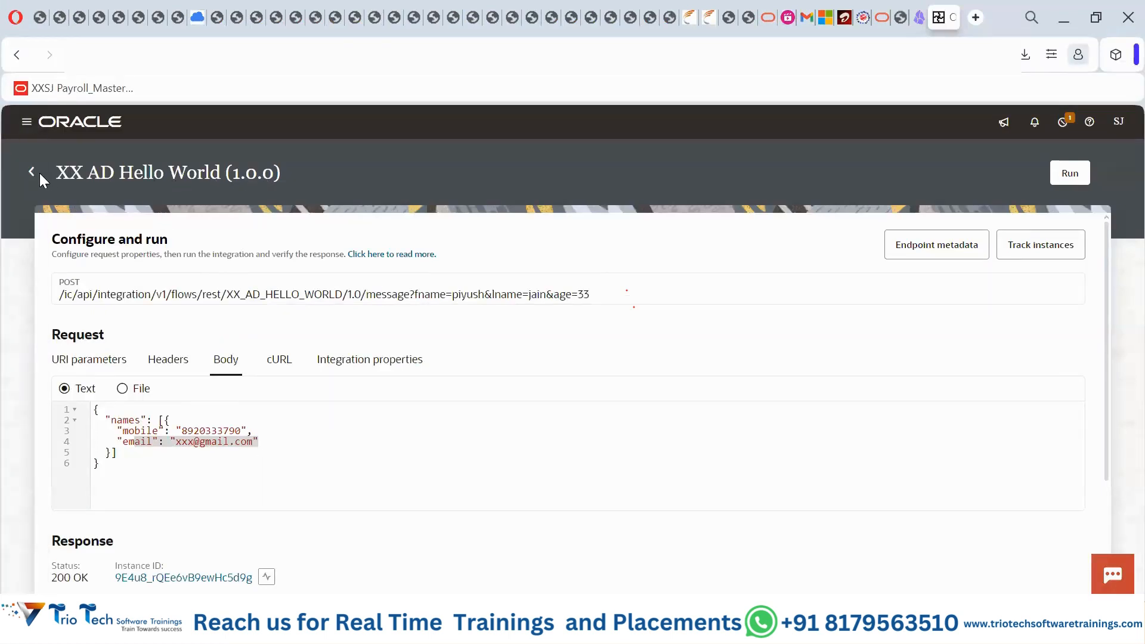
- Leave the XX AD Hello World test page for the Integrations list
left_click(33, 173)
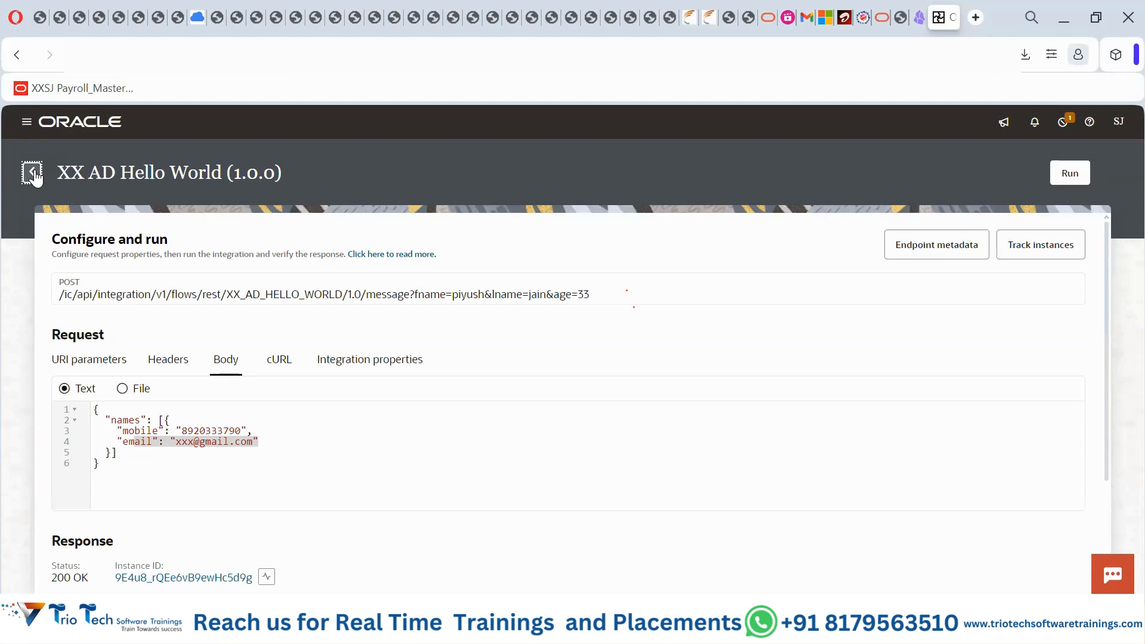
left_click(33, 174)
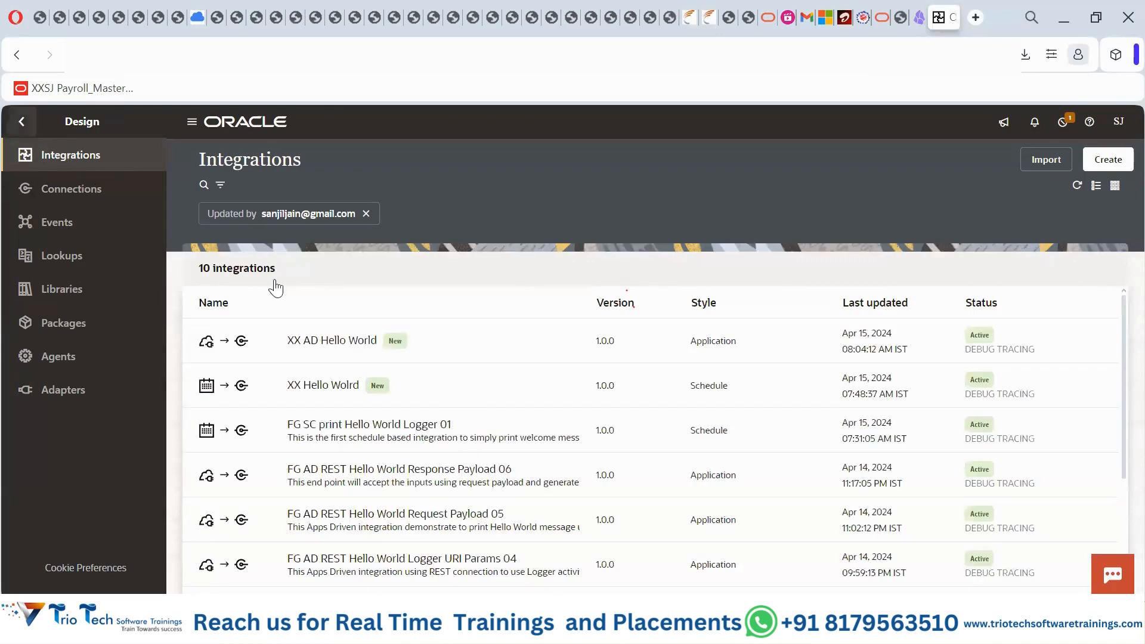
- Scroll to FG AD REST Hello World Request Payload 05 and show its actions menu
scroll(469, 392, "down", 3)
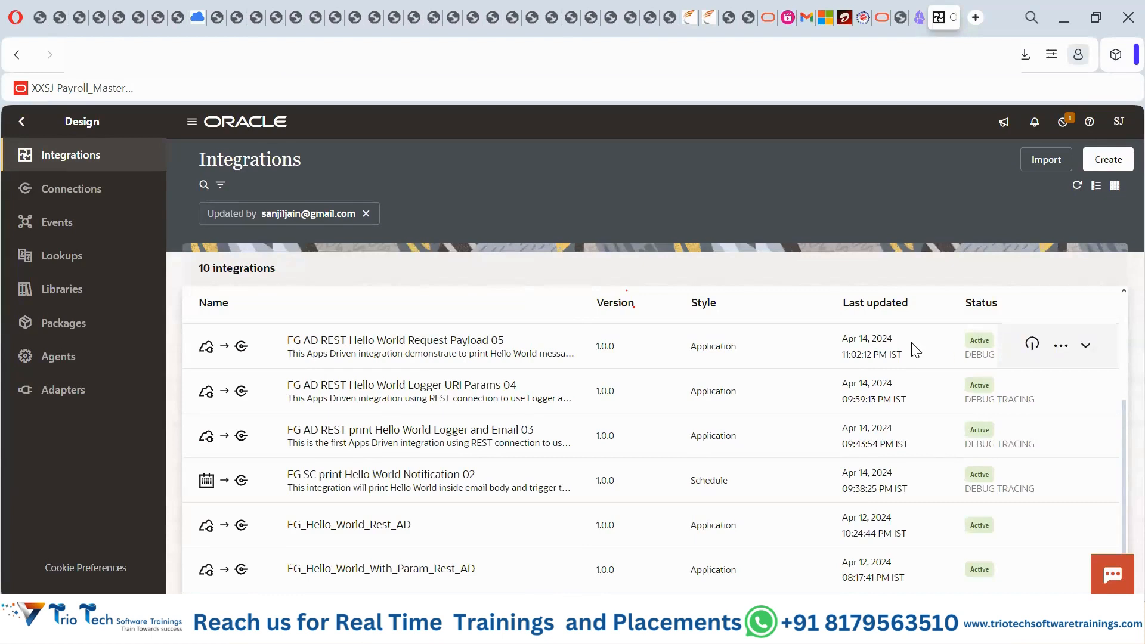
left_click(1060, 346)
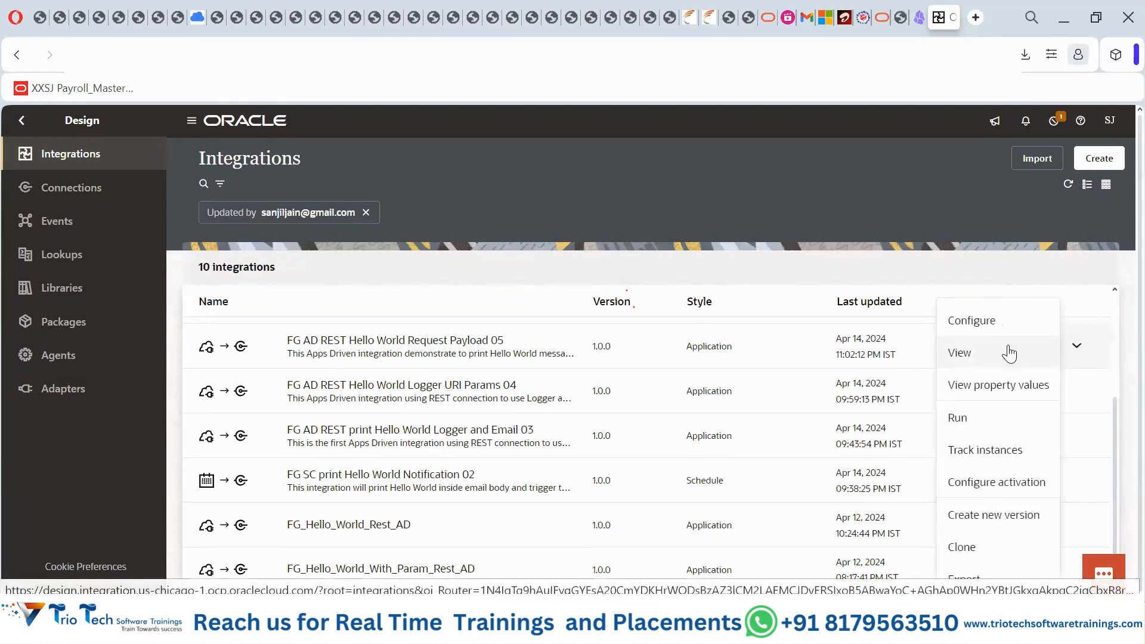
- Run Request Payload 05 and view its JSON body template with employee name and age
left_click(971, 417)
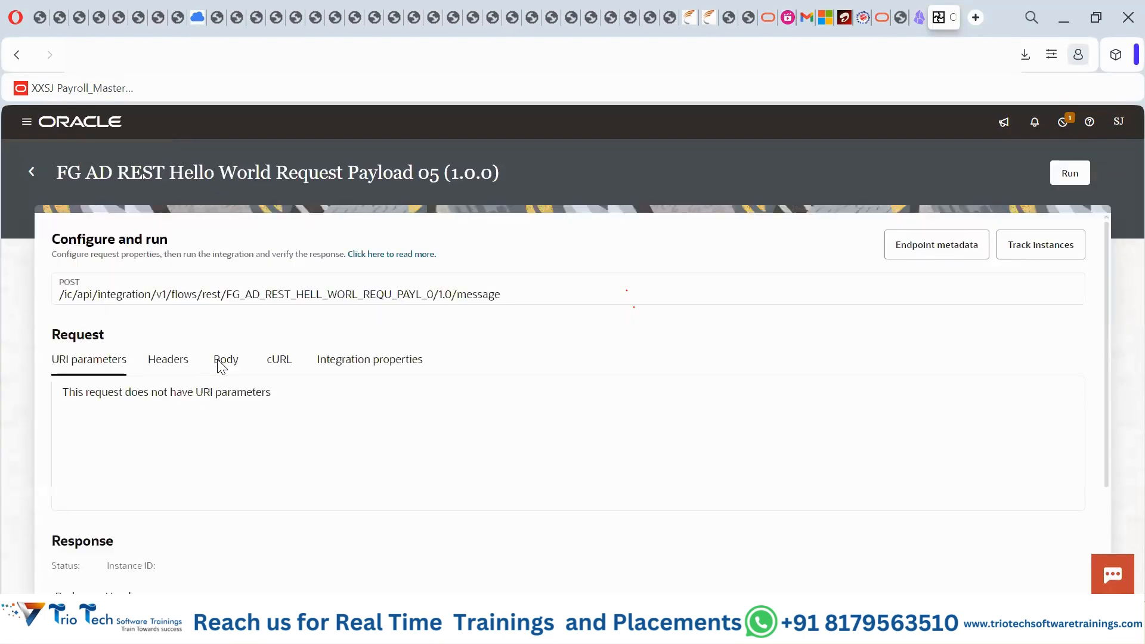
left_click(223, 361)
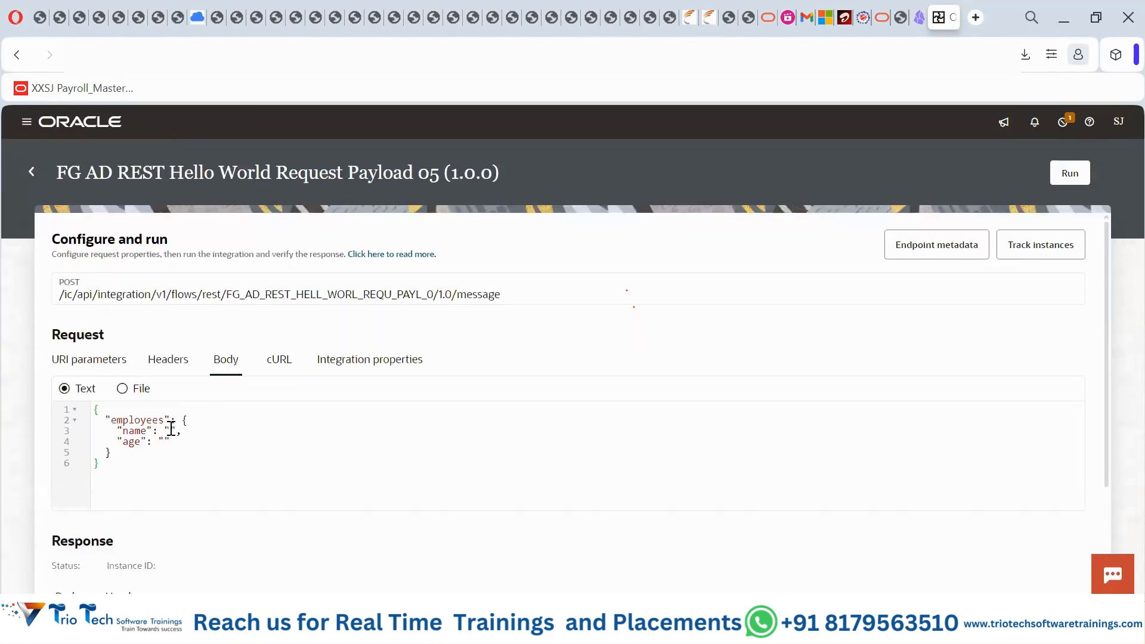